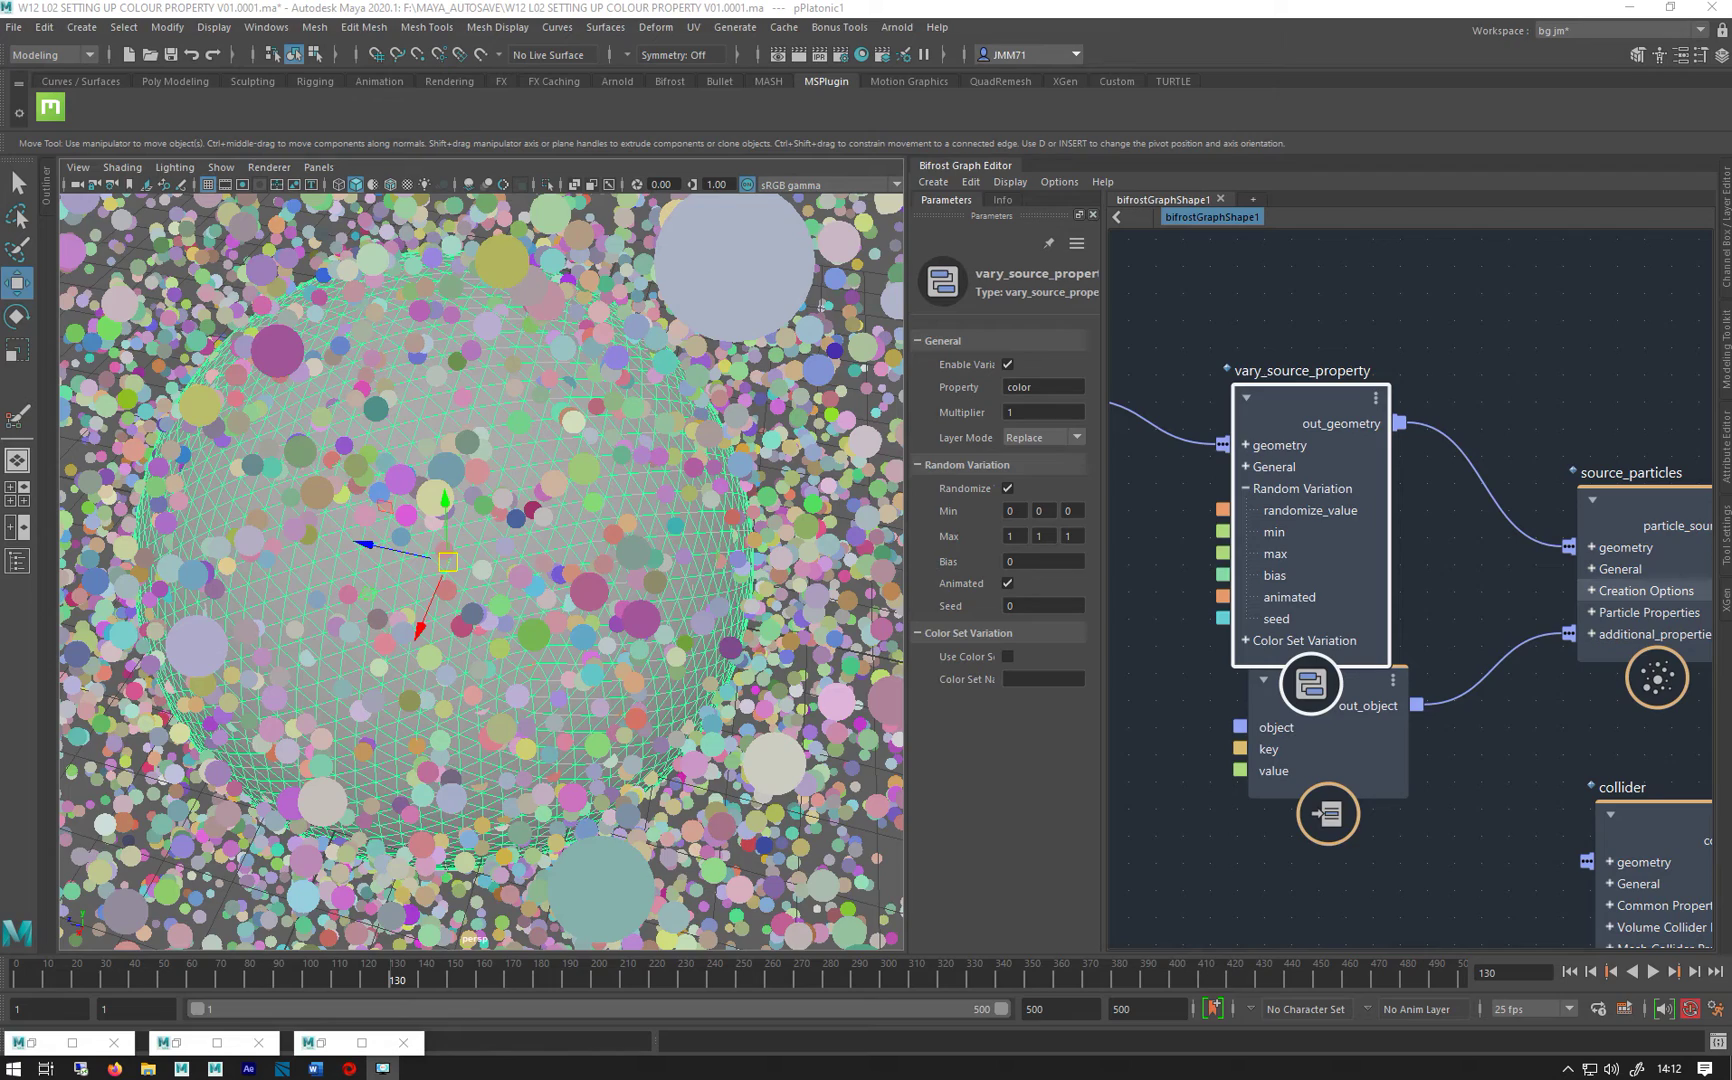
Step: Move the vary_source_property node off the Set property "color" node and delete it
left_click_drag(339, 598, 478, 550, "alt")
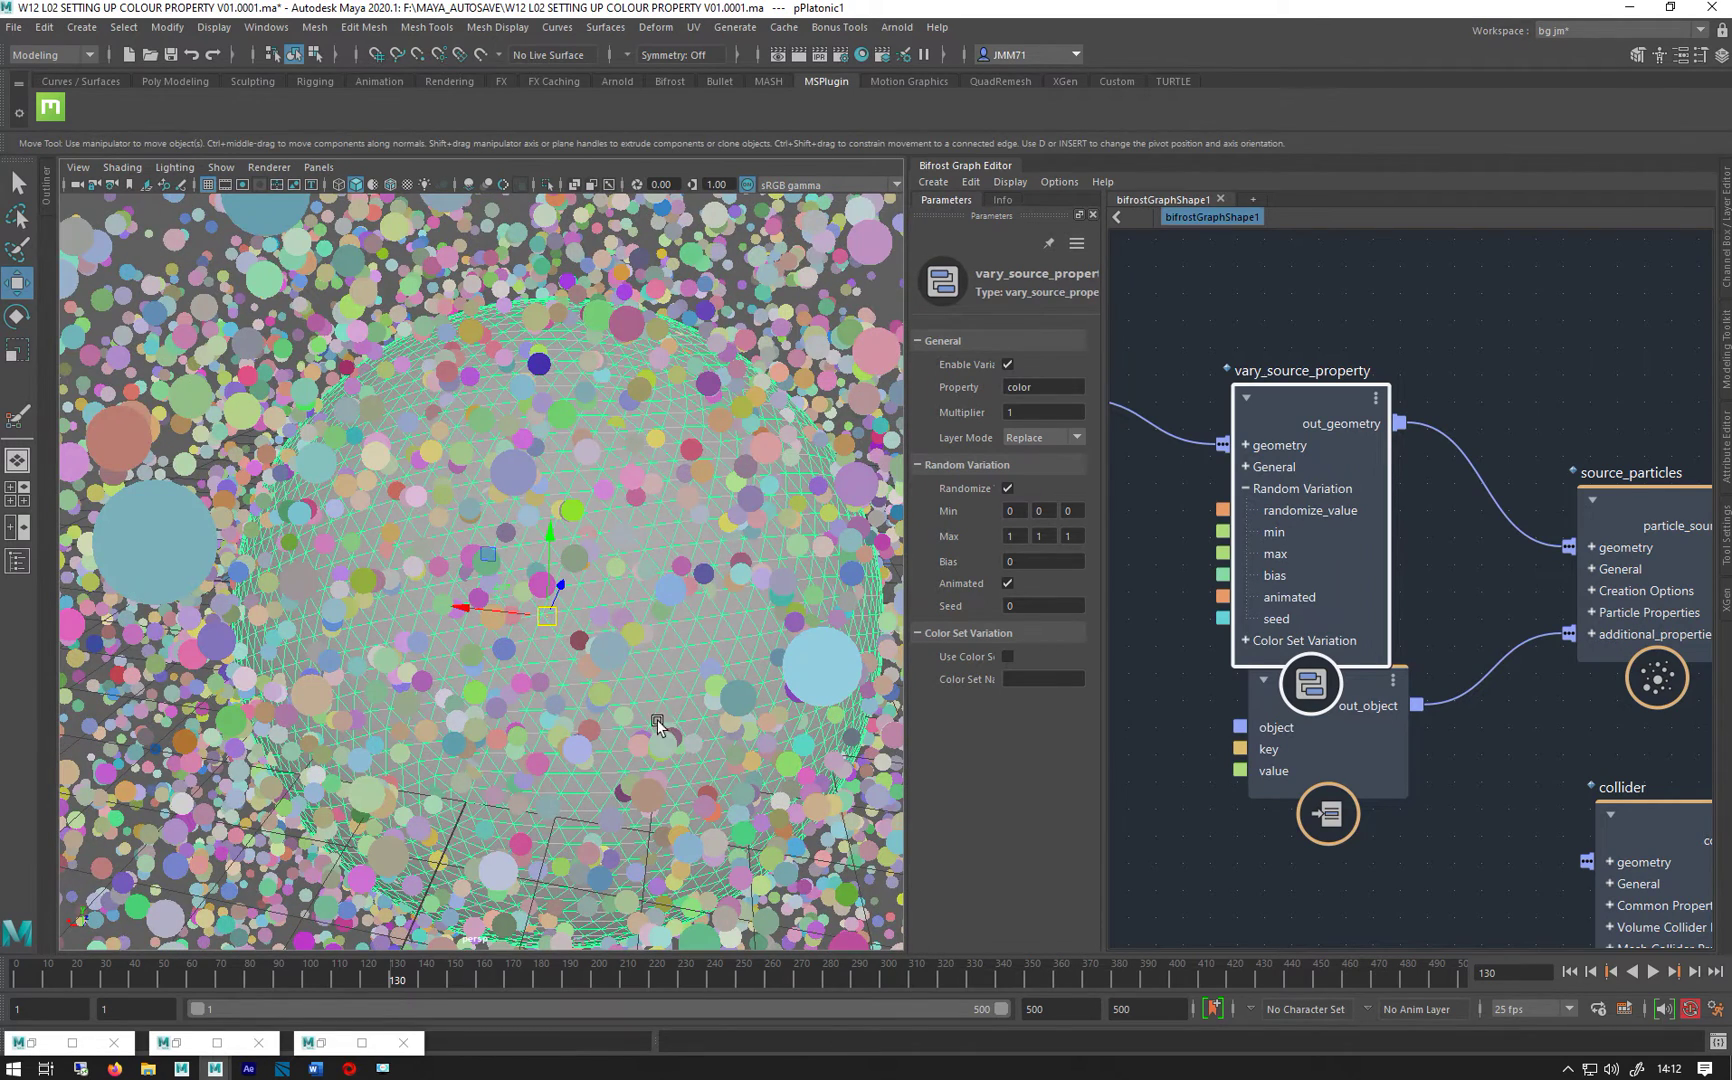
left_click_drag(1267, 432, 1350, 305)
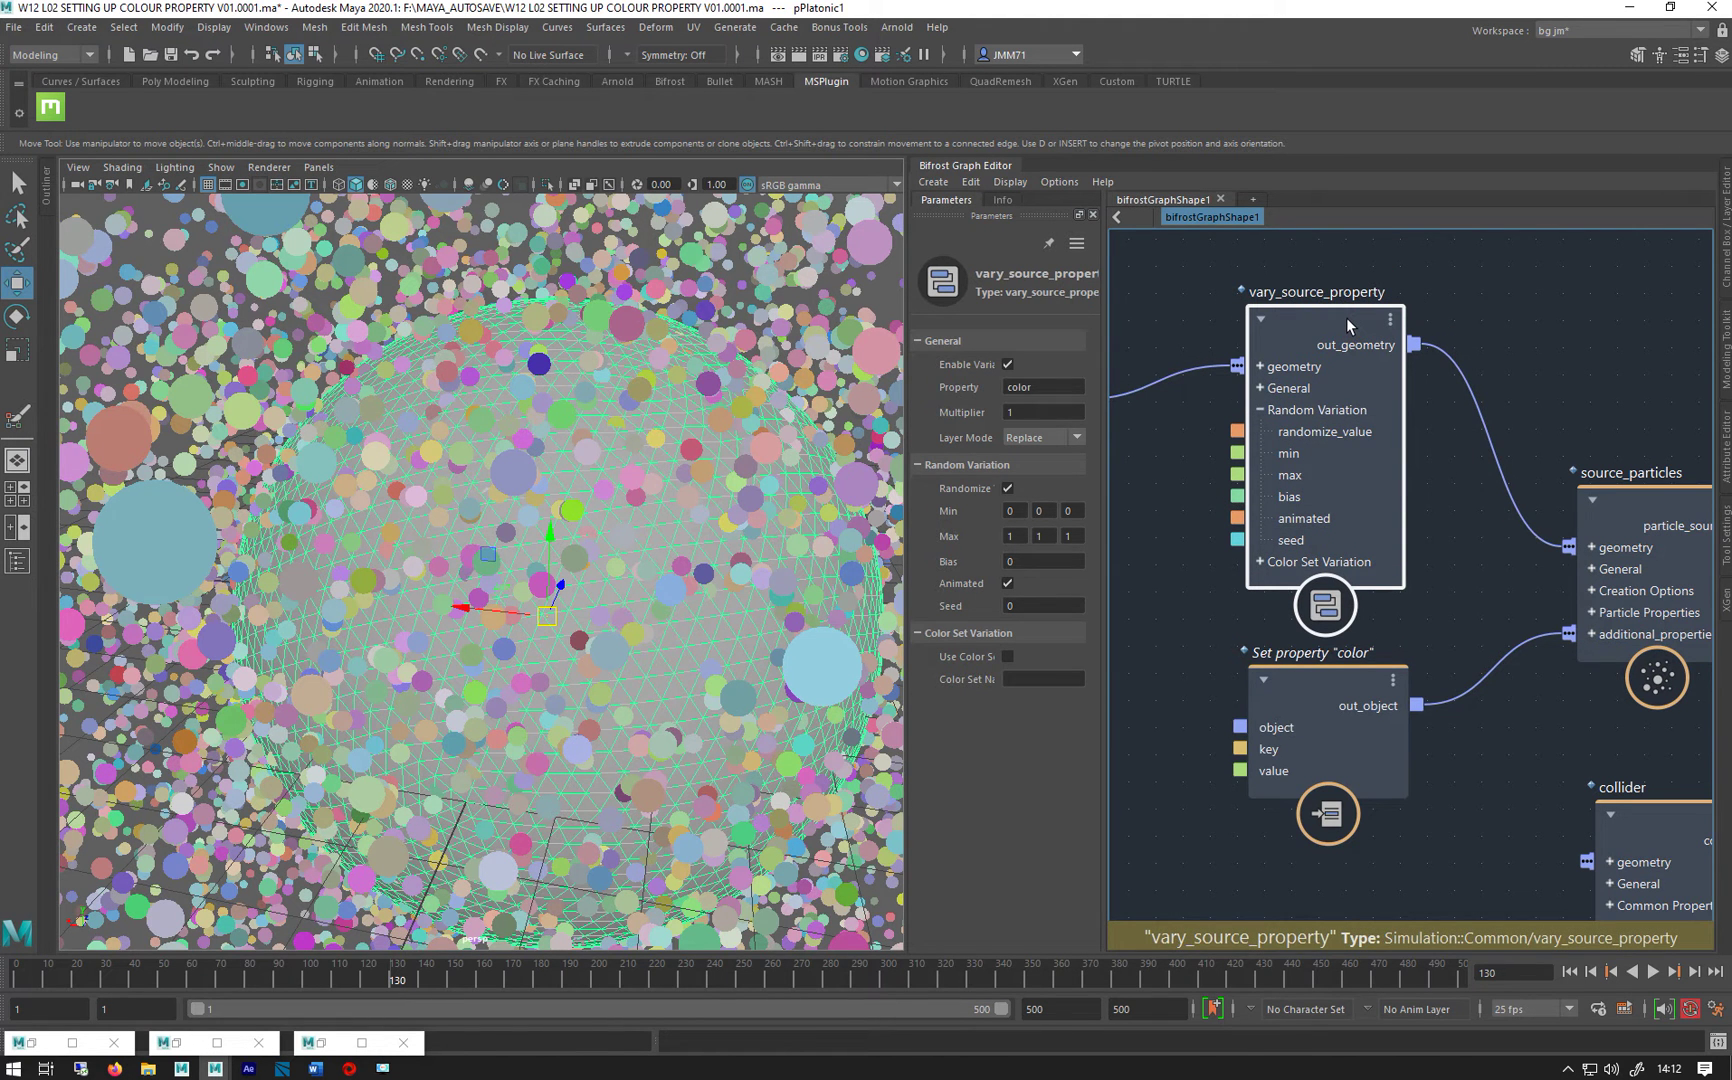
key("Delete")
Step: Connect the mesh output to the source_particles geometry input and play from frame 1
middle_click_drag(1162, 467, 1278, 467)
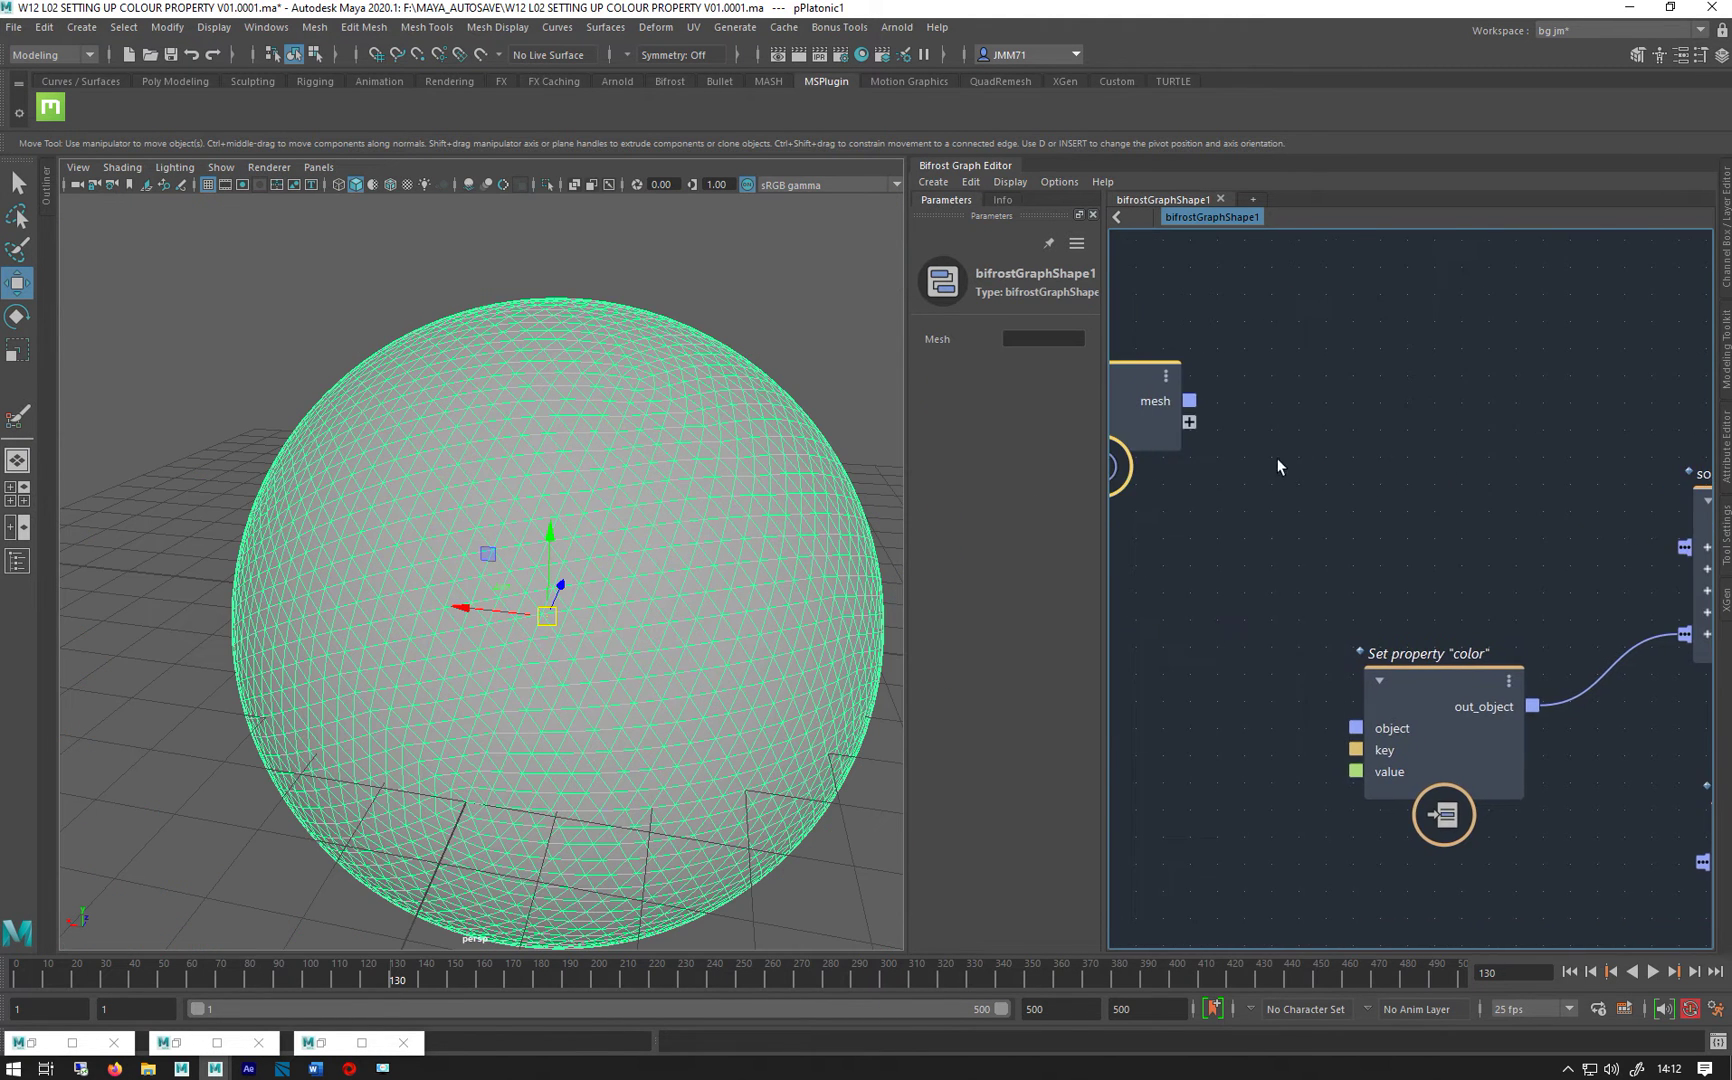
left_click_drag(1189, 400, 1690, 547)
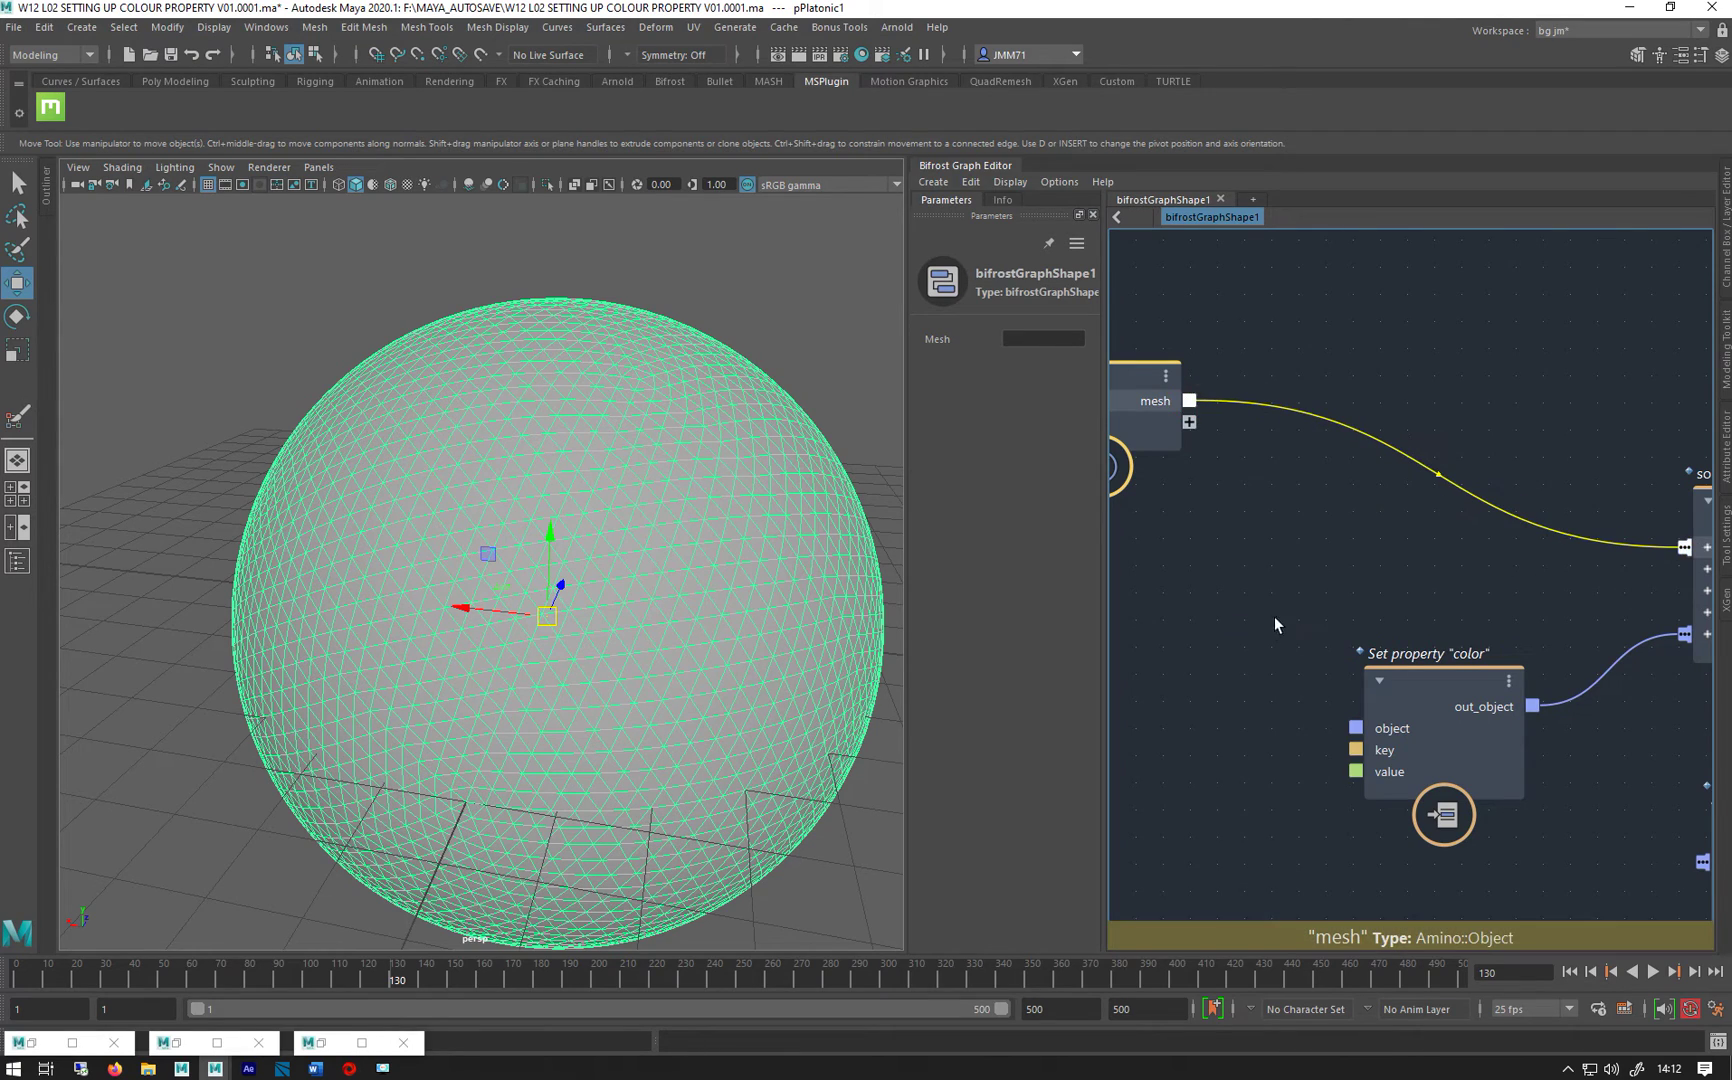
left_click(1569, 972)
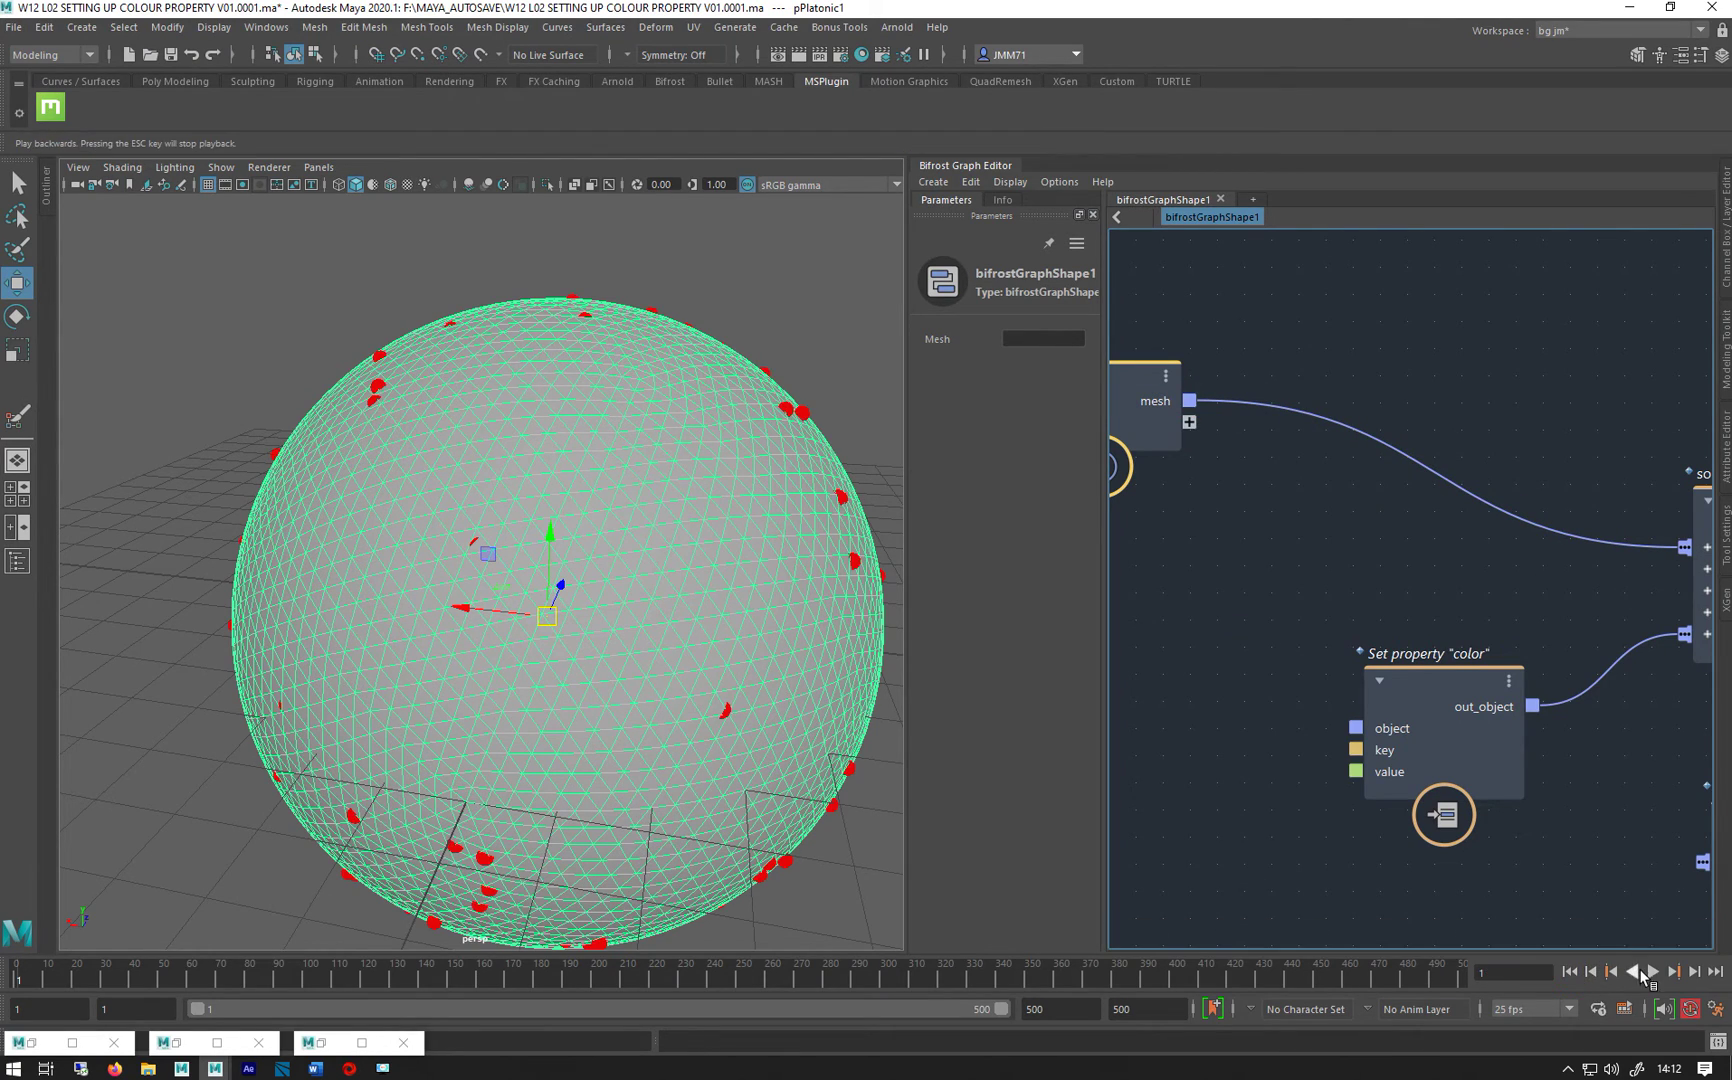
left_click(1651, 972)
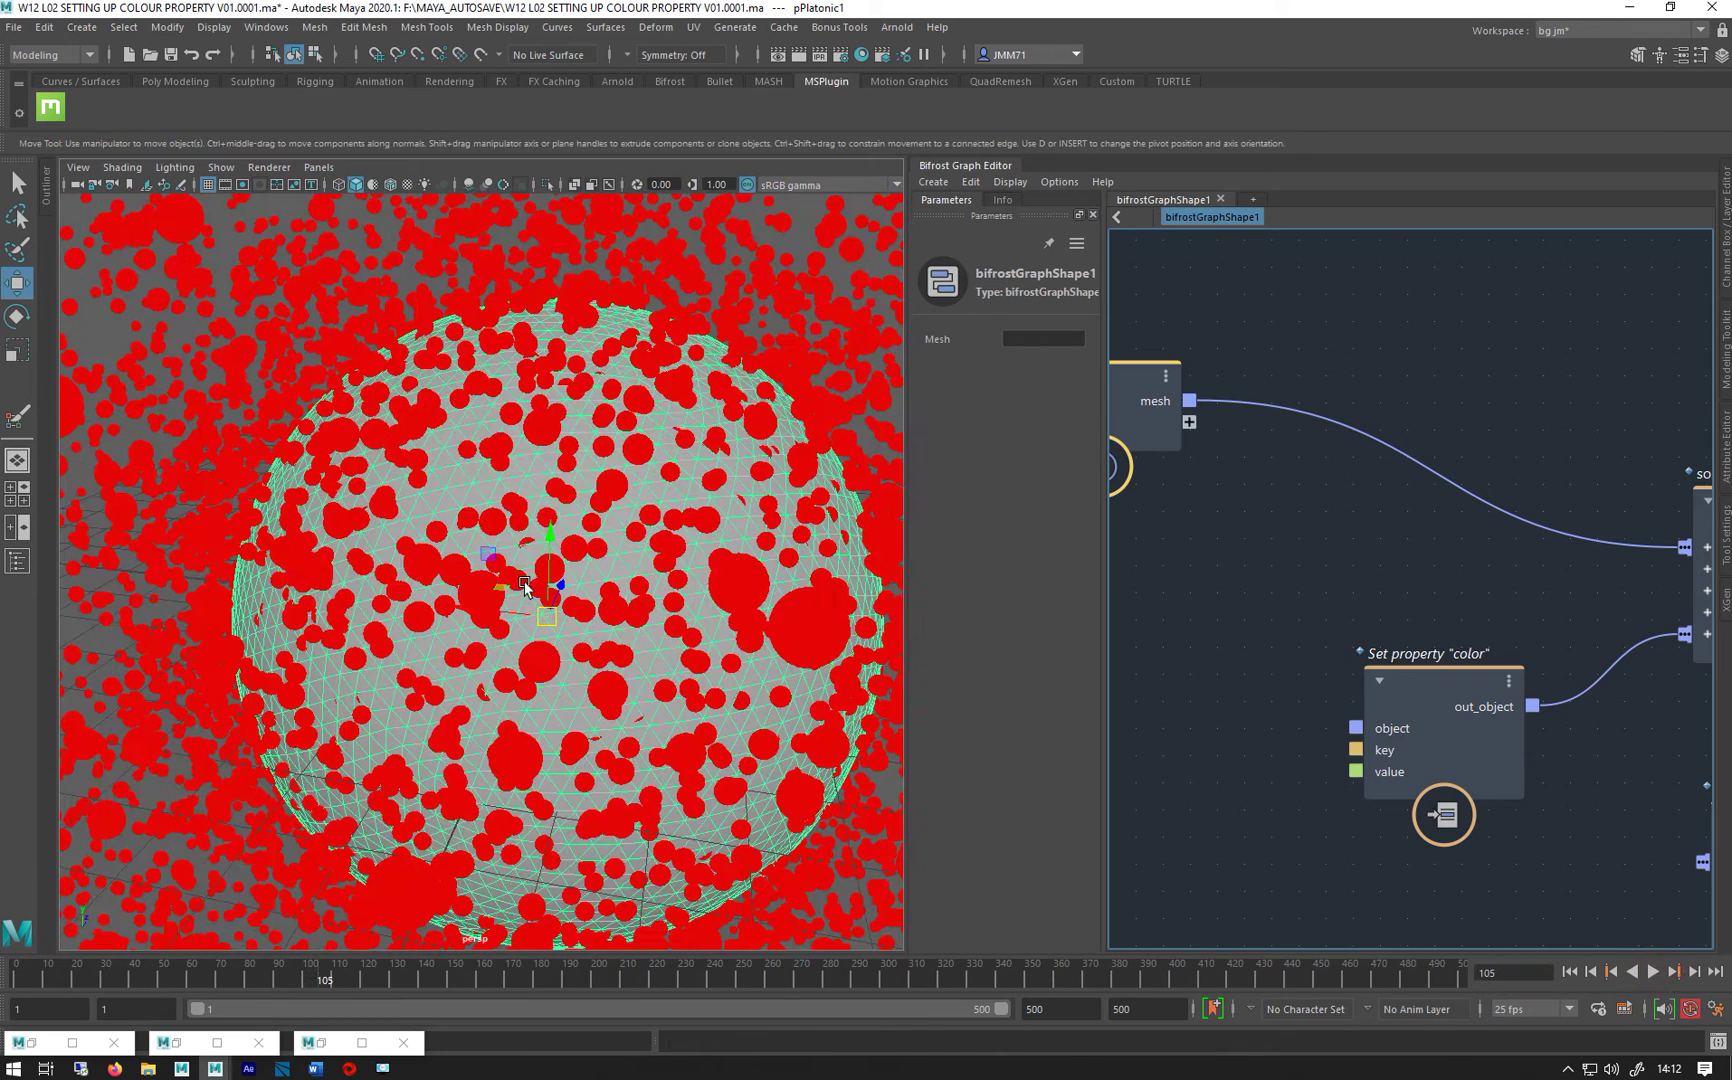
Step: Set the Set property "color" value to 0 0 1 (blue) and replay the simulation
left_click_drag(1445, 690, 1356, 518)
left_click(1014, 389)
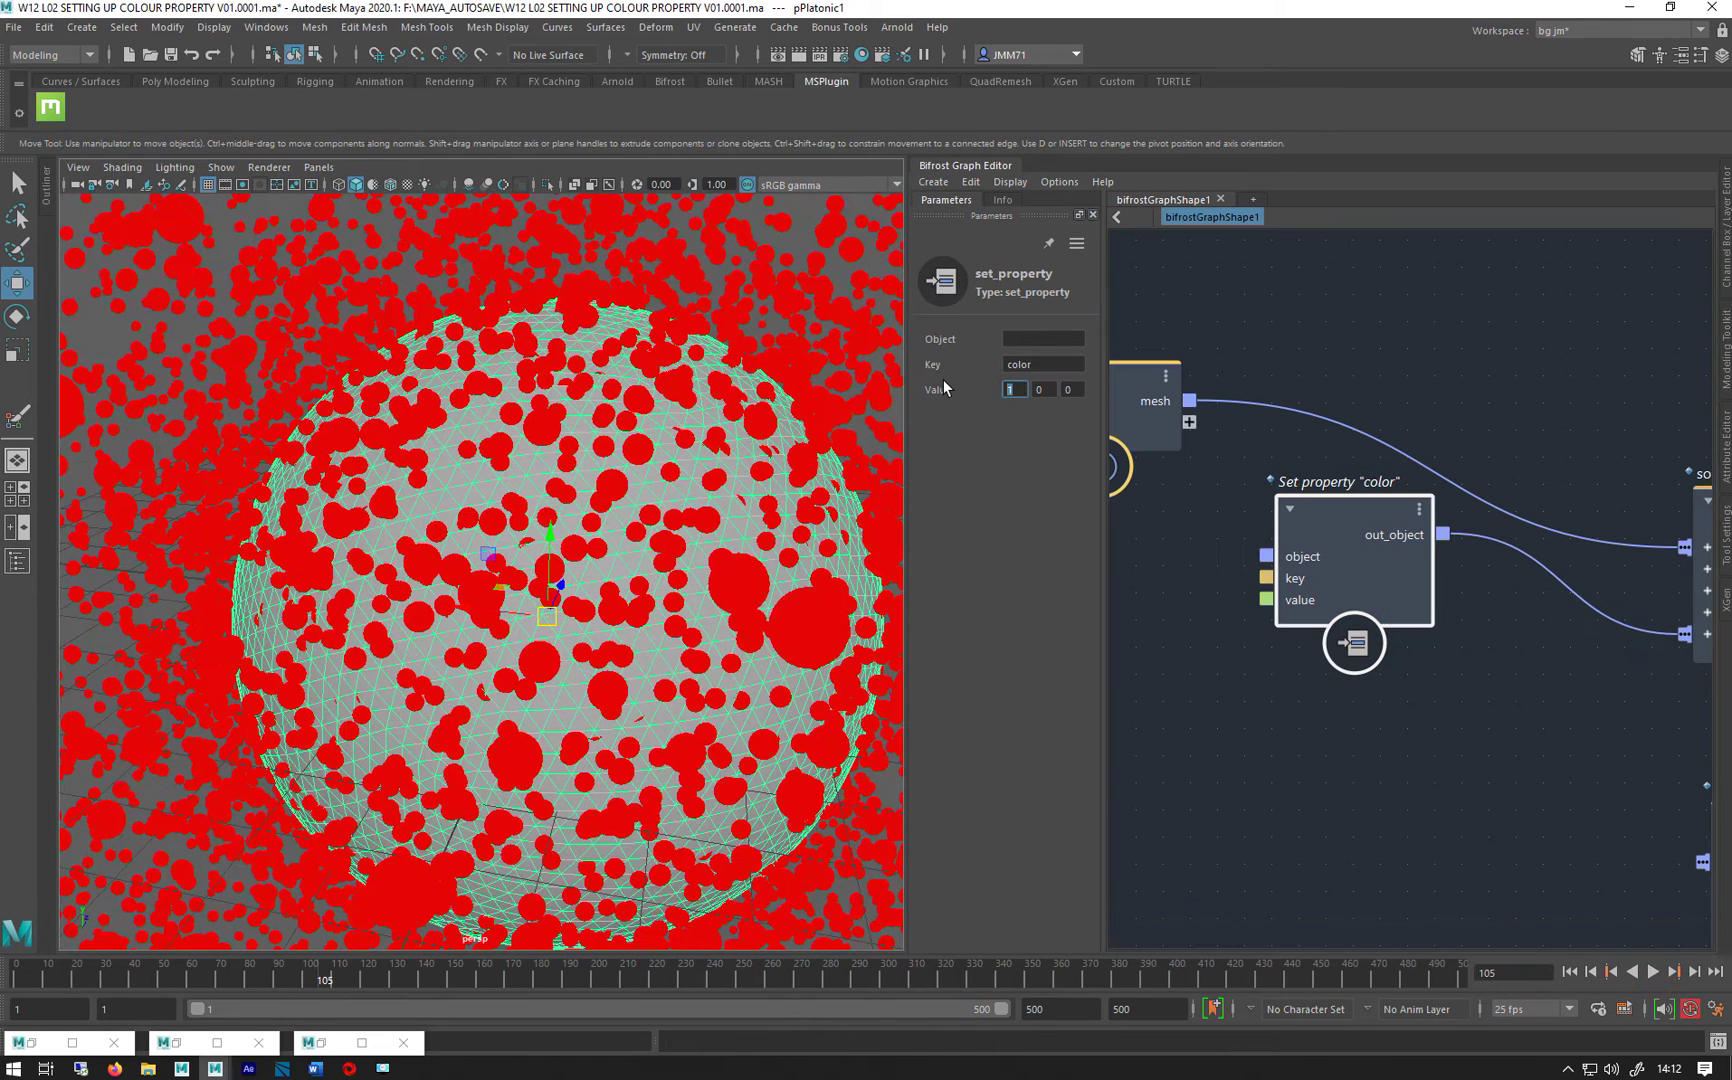
type("0")
left_click(1068, 389)
type("1")
key("Return")
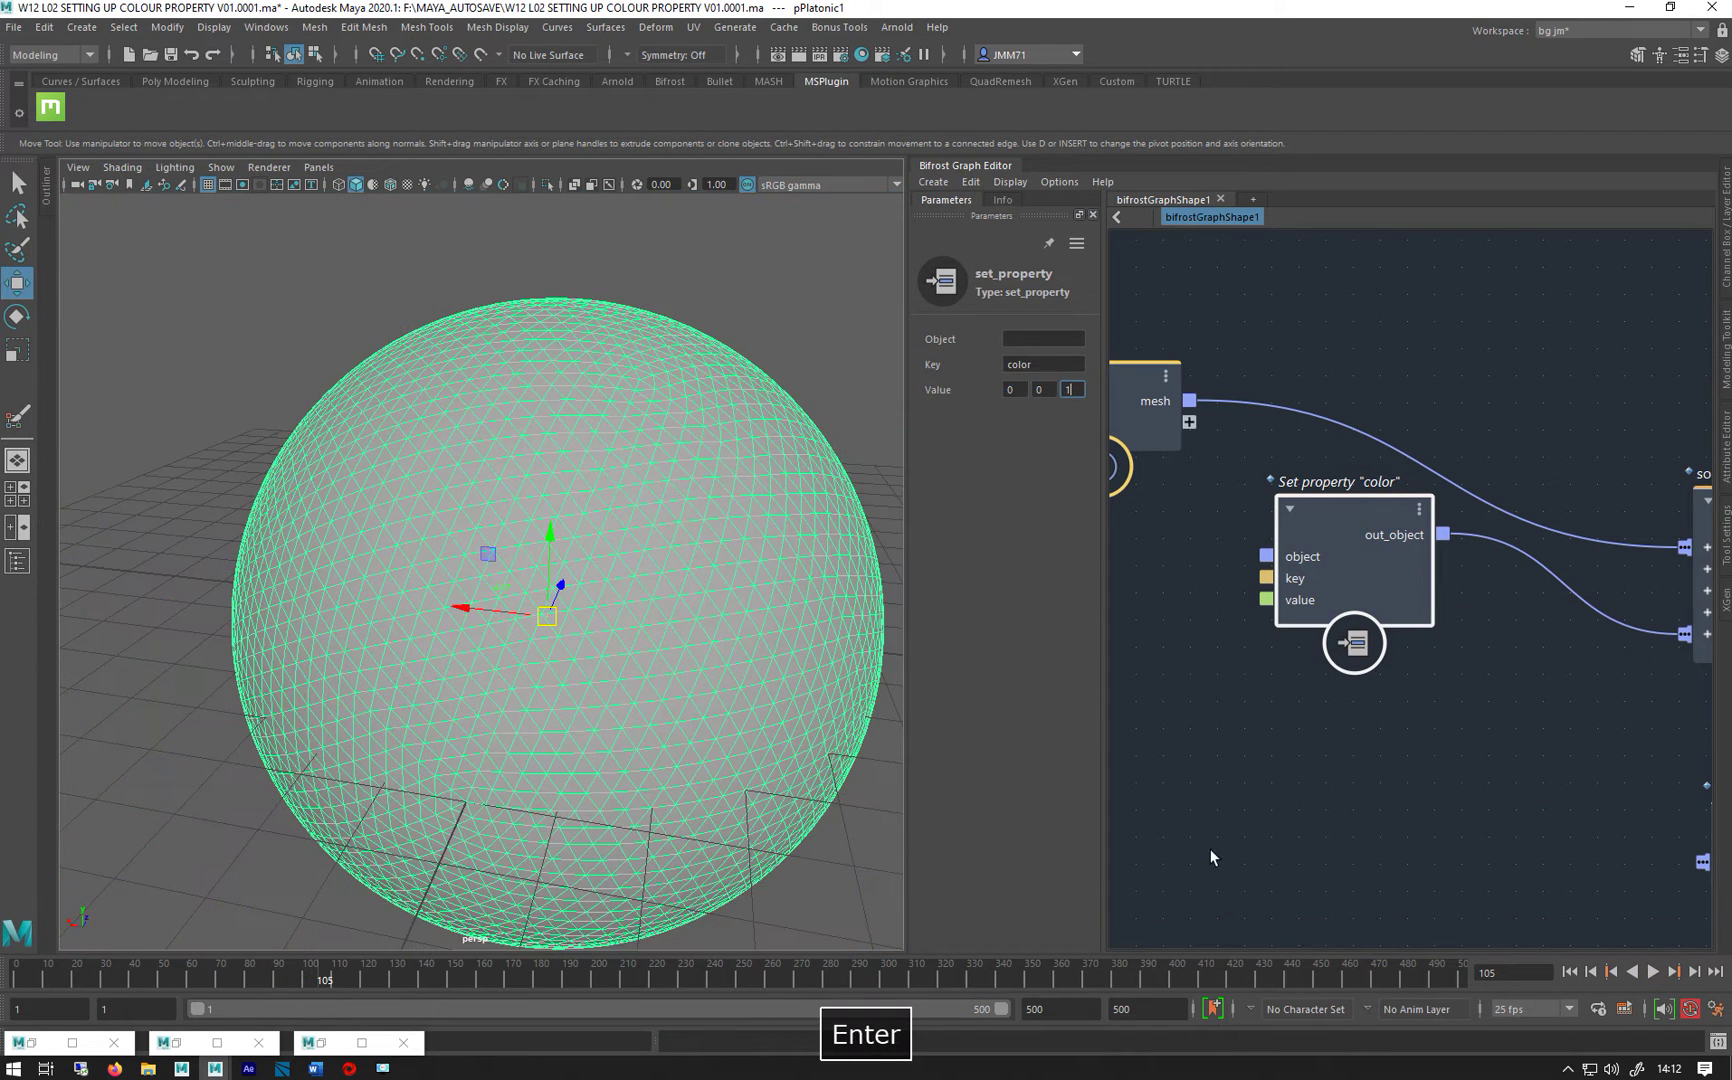
left_click(1569, 971)
left_click(1654, 972)
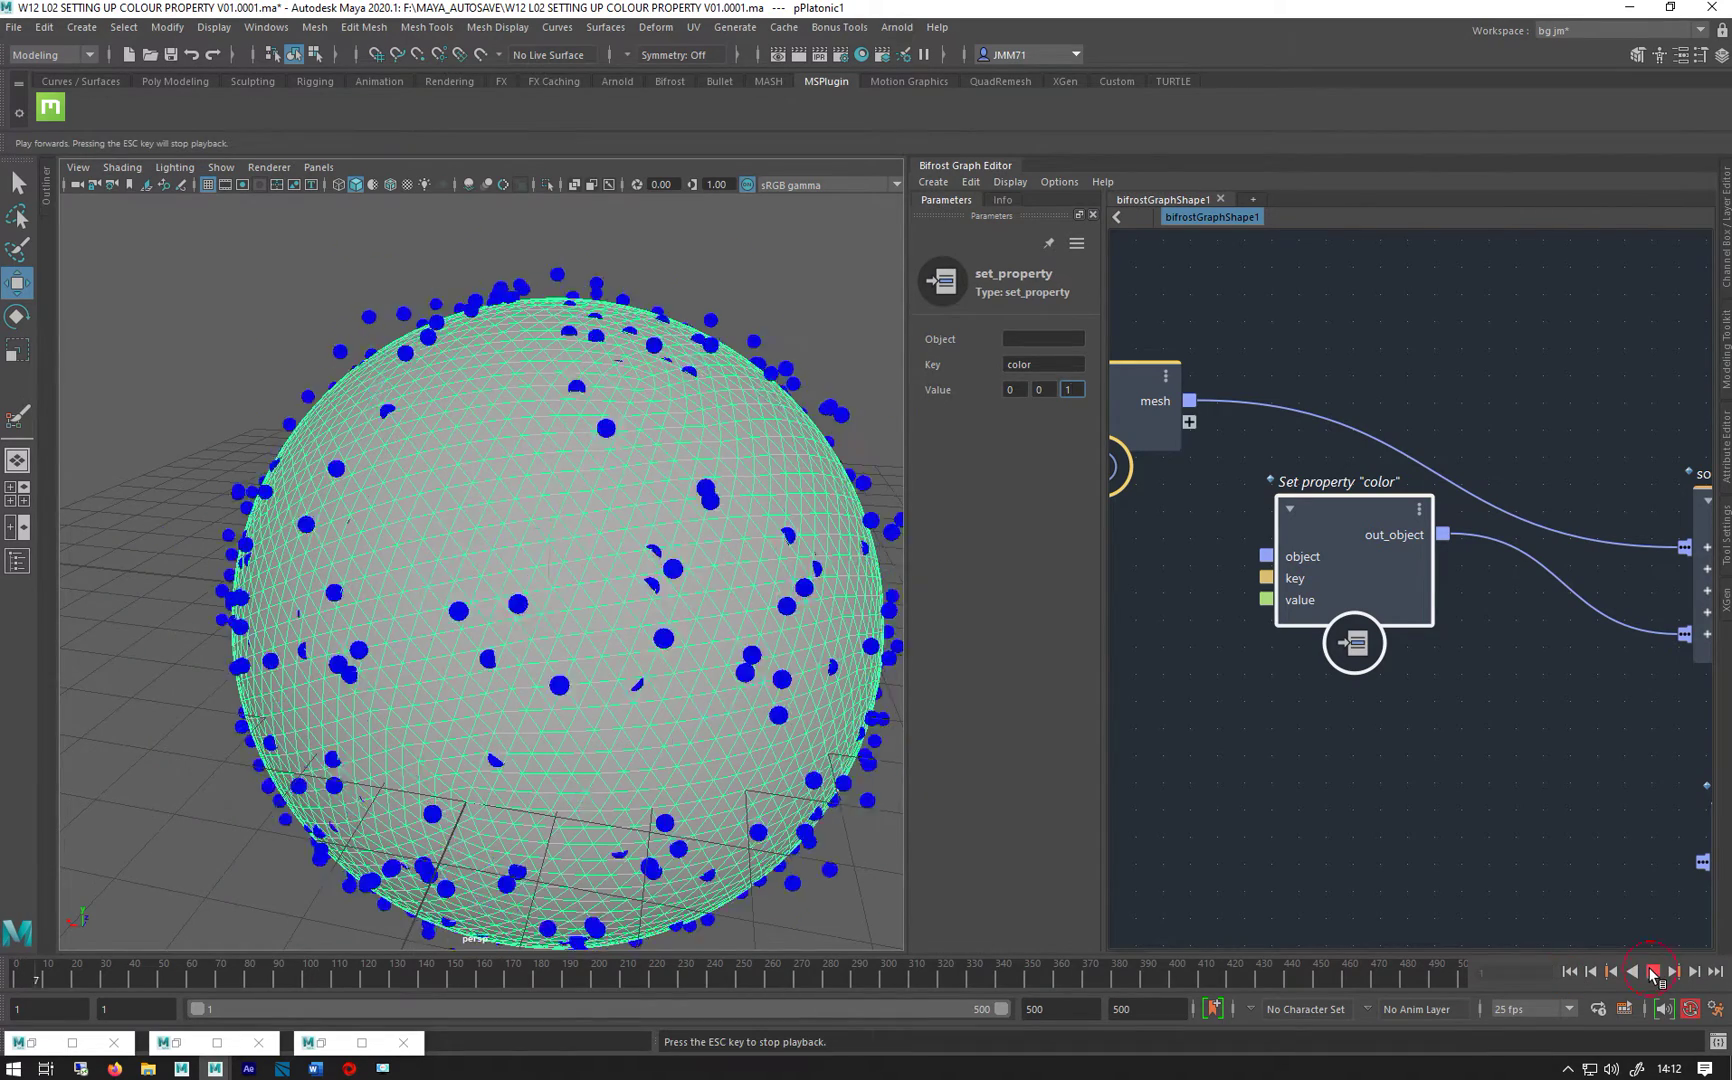
left_click(1569, 971)
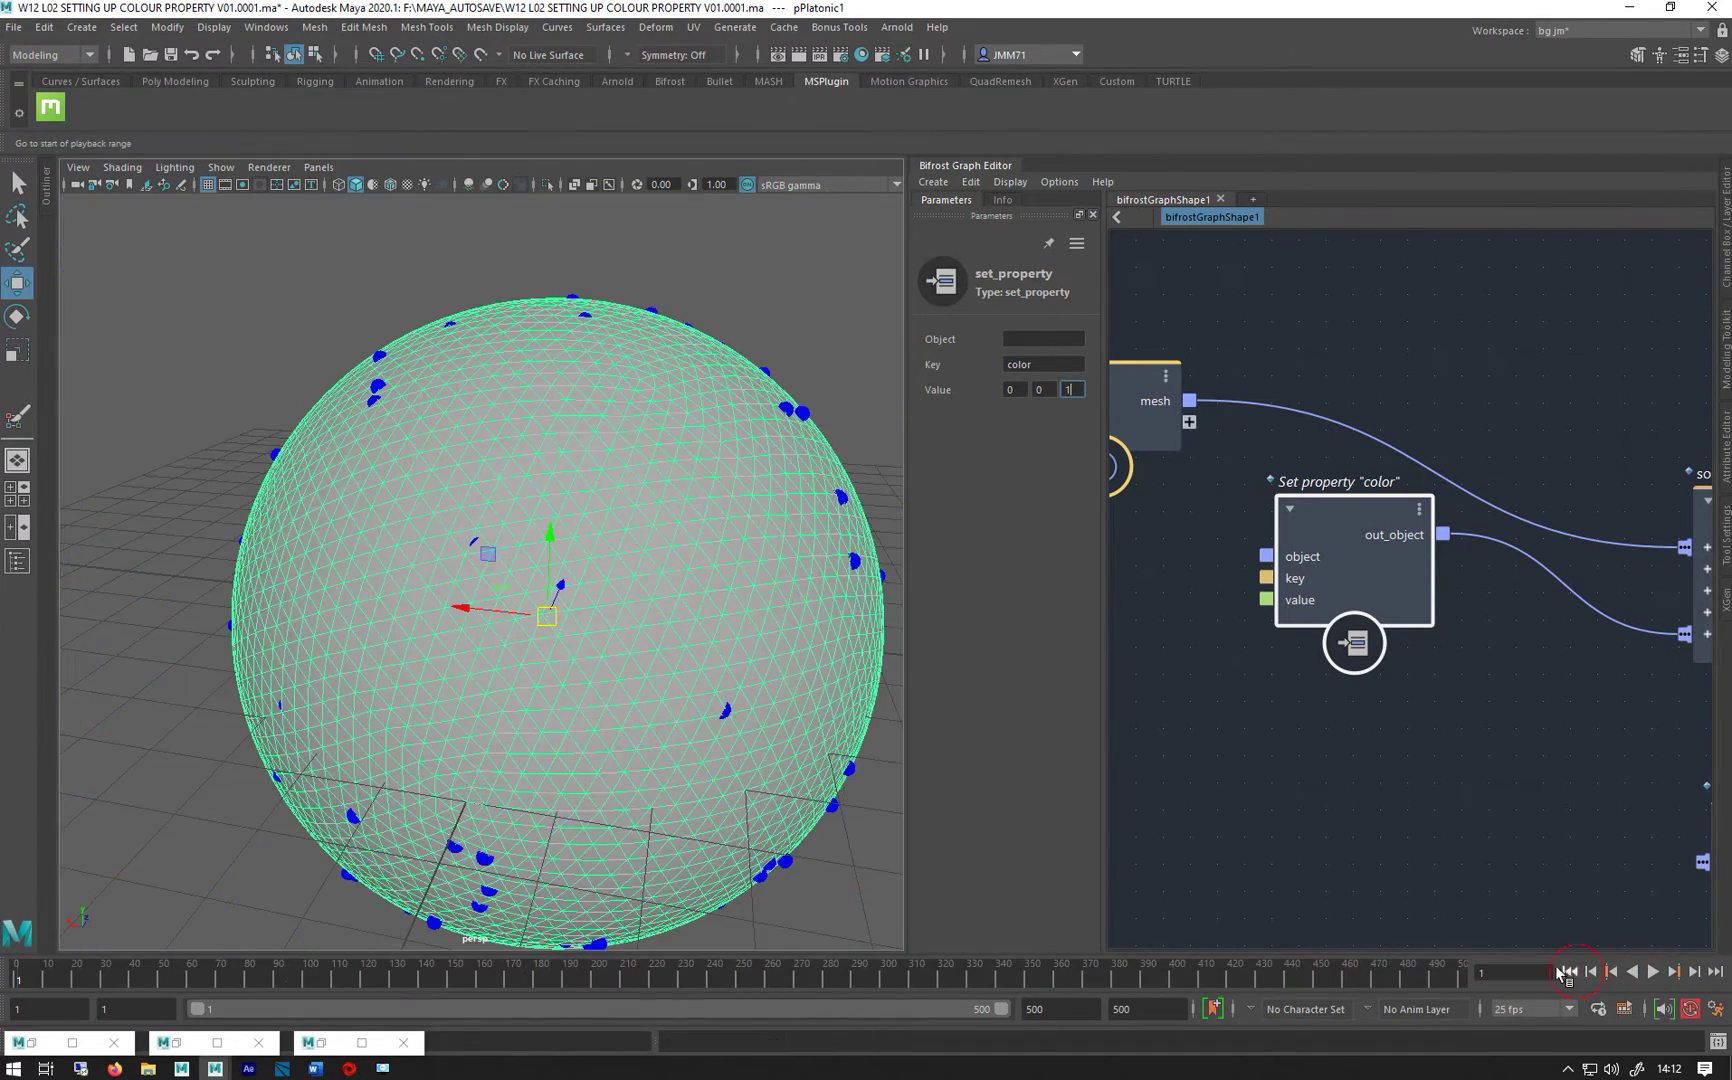
middle_click_drag(613, 517, 495, 468, "alt")
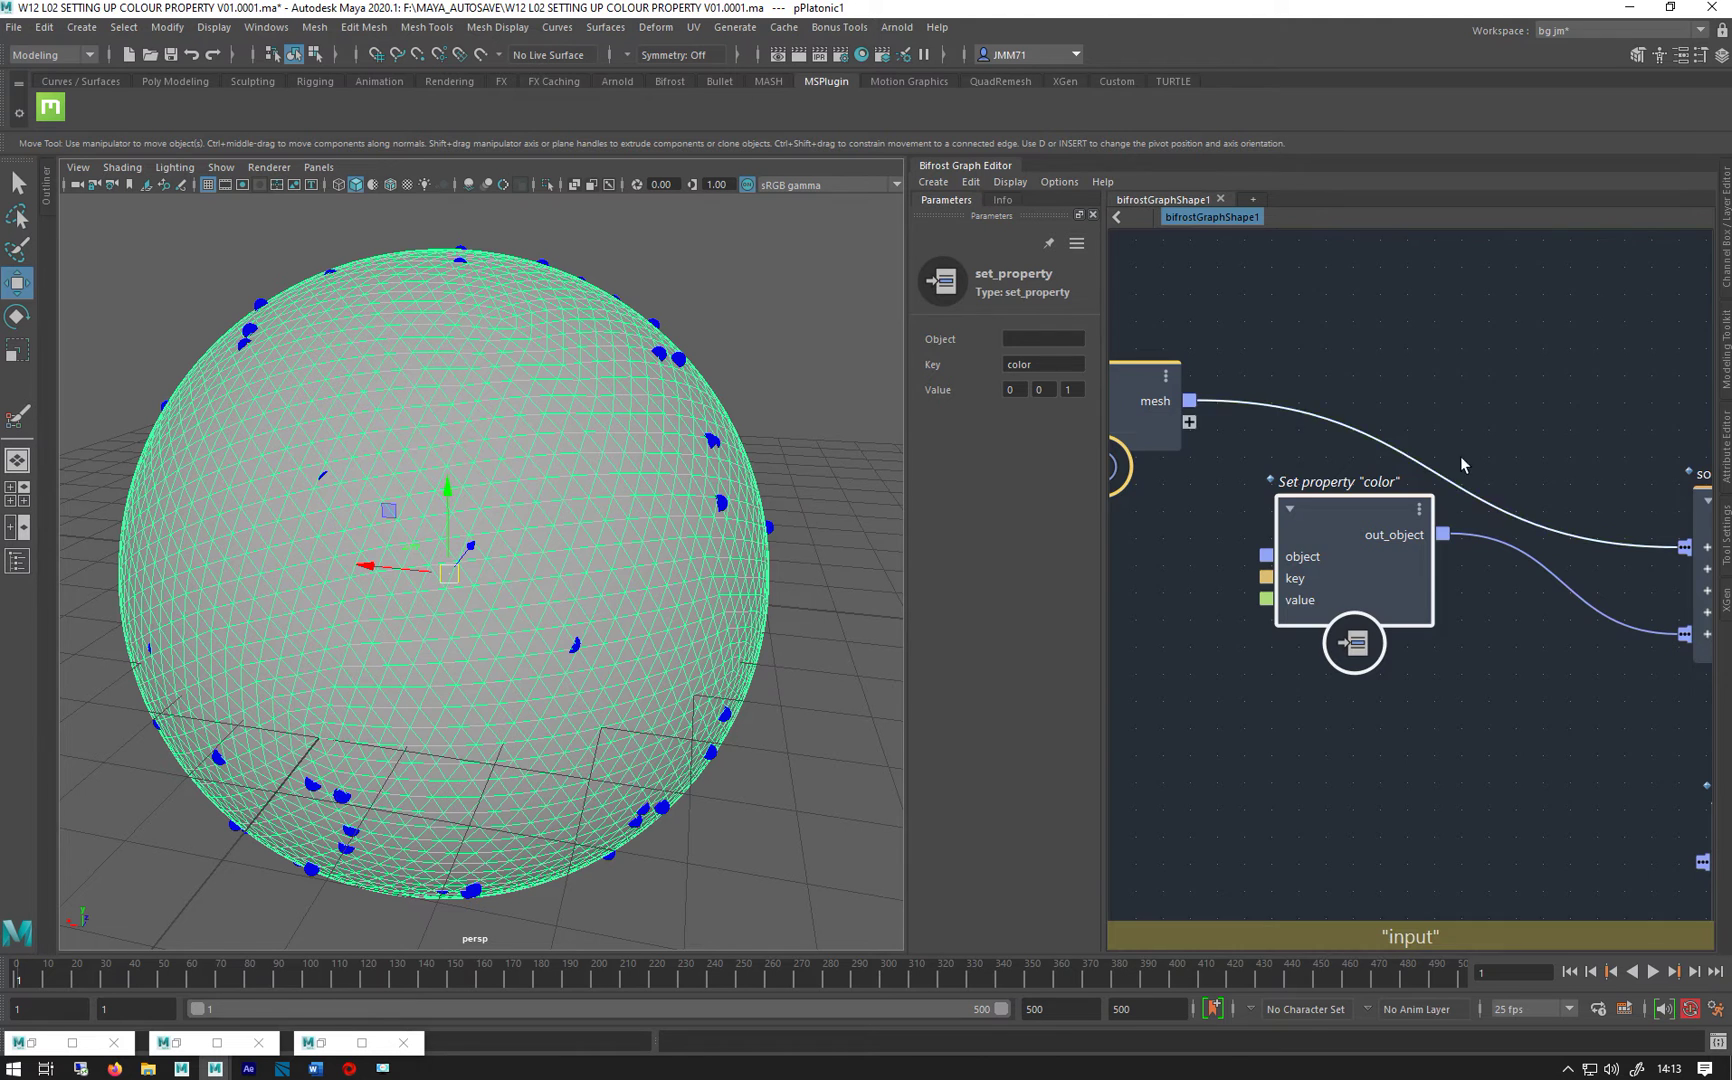
middle_click_drag(1445, 372, 1365, 372)
scroll(1290, 360, "down", 4)
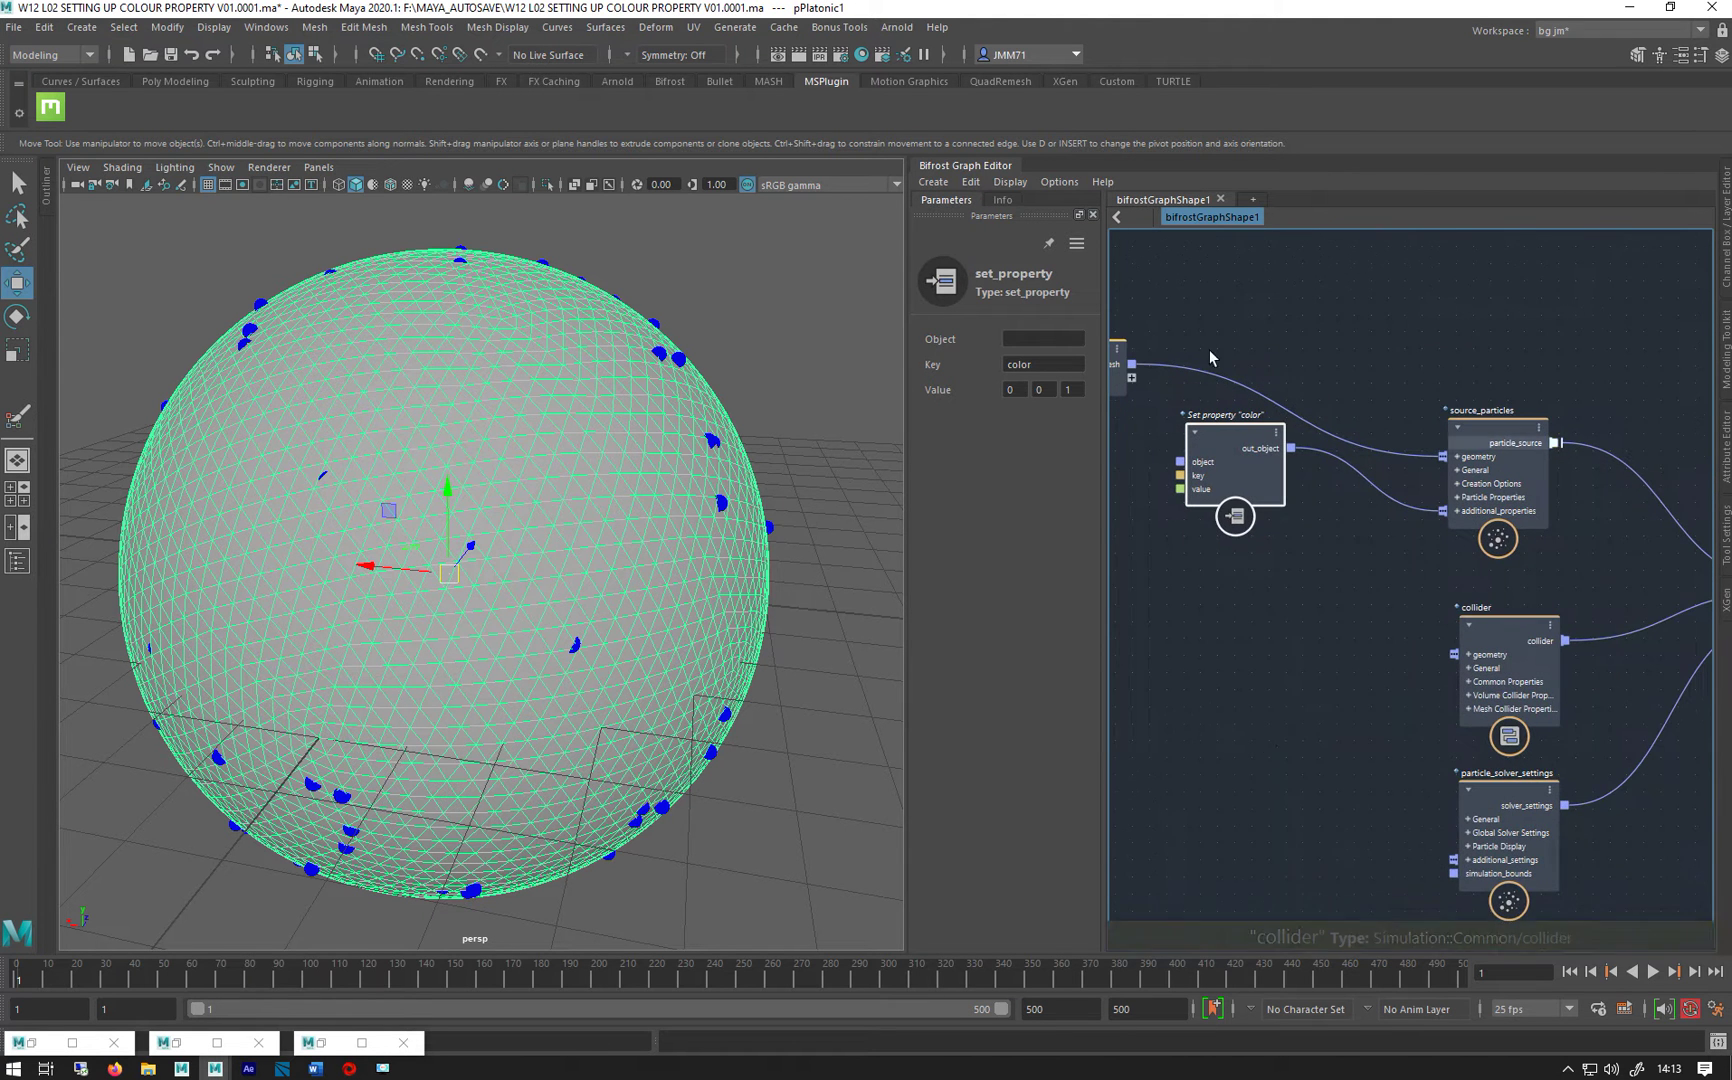
middle_click_drag(1346, 366, 1212, 316)
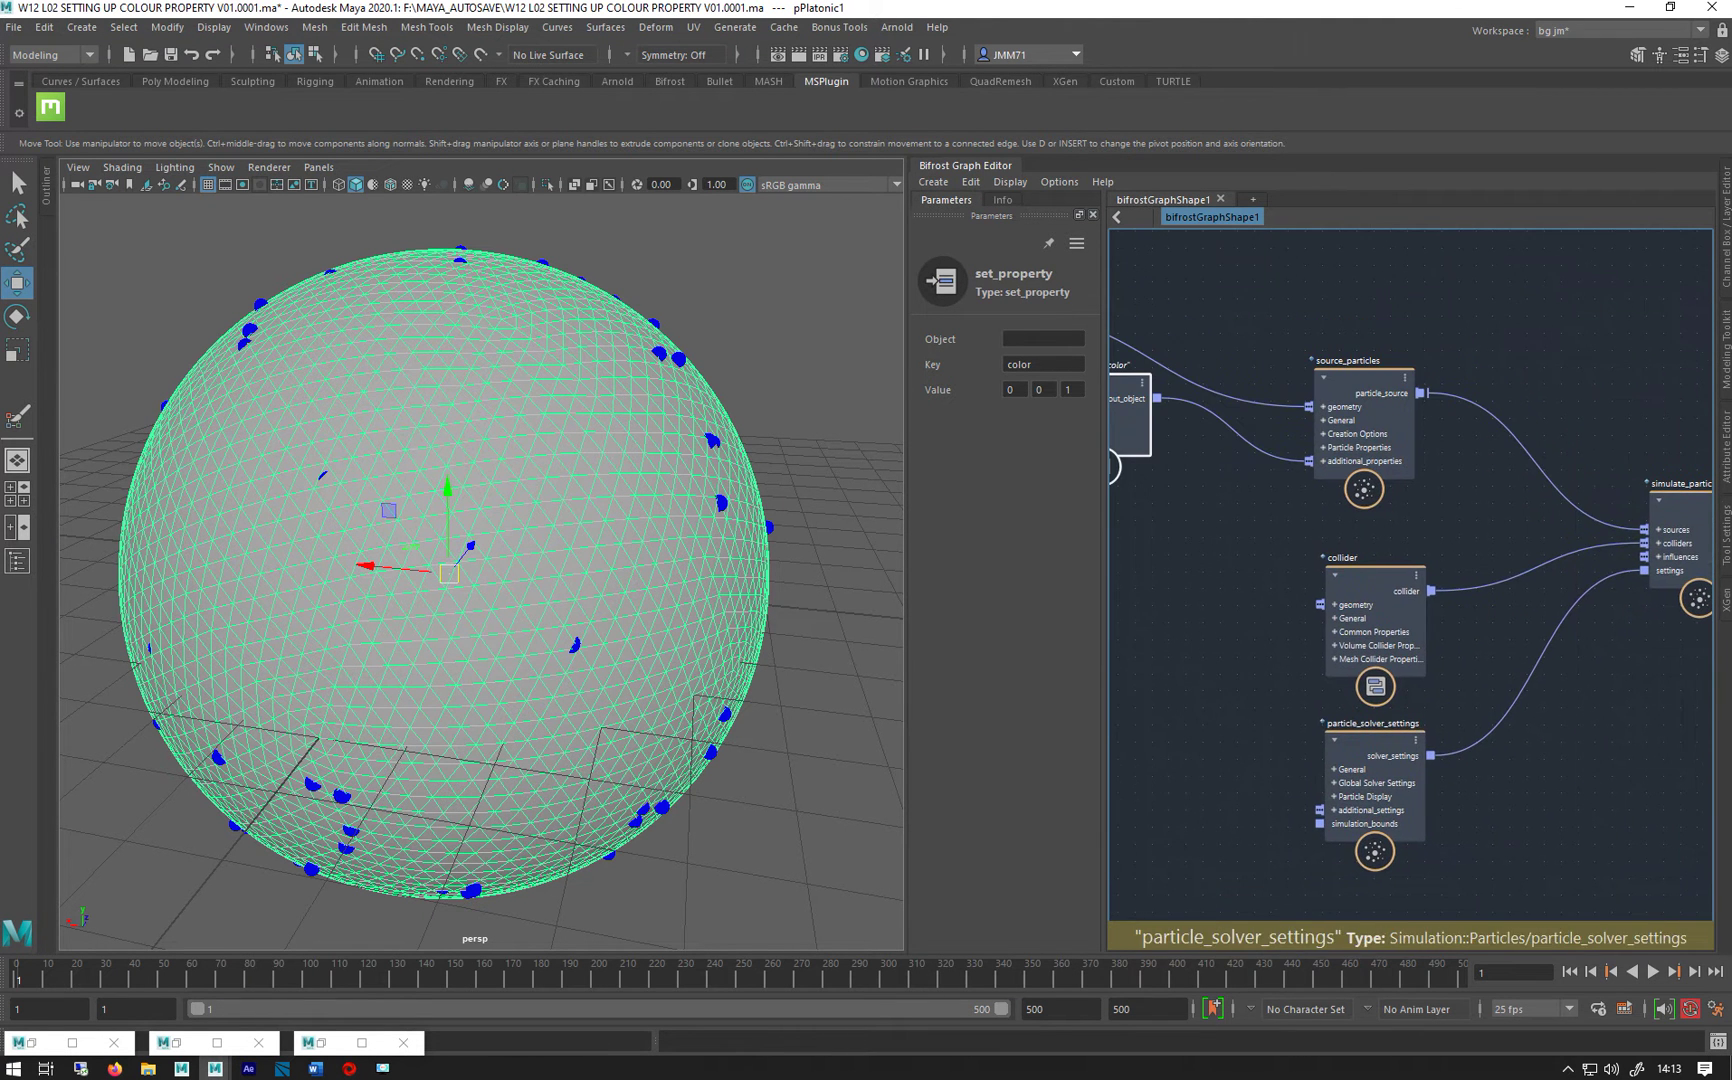
middle_click_drag(1226, 576, 1348, 567, "alt")
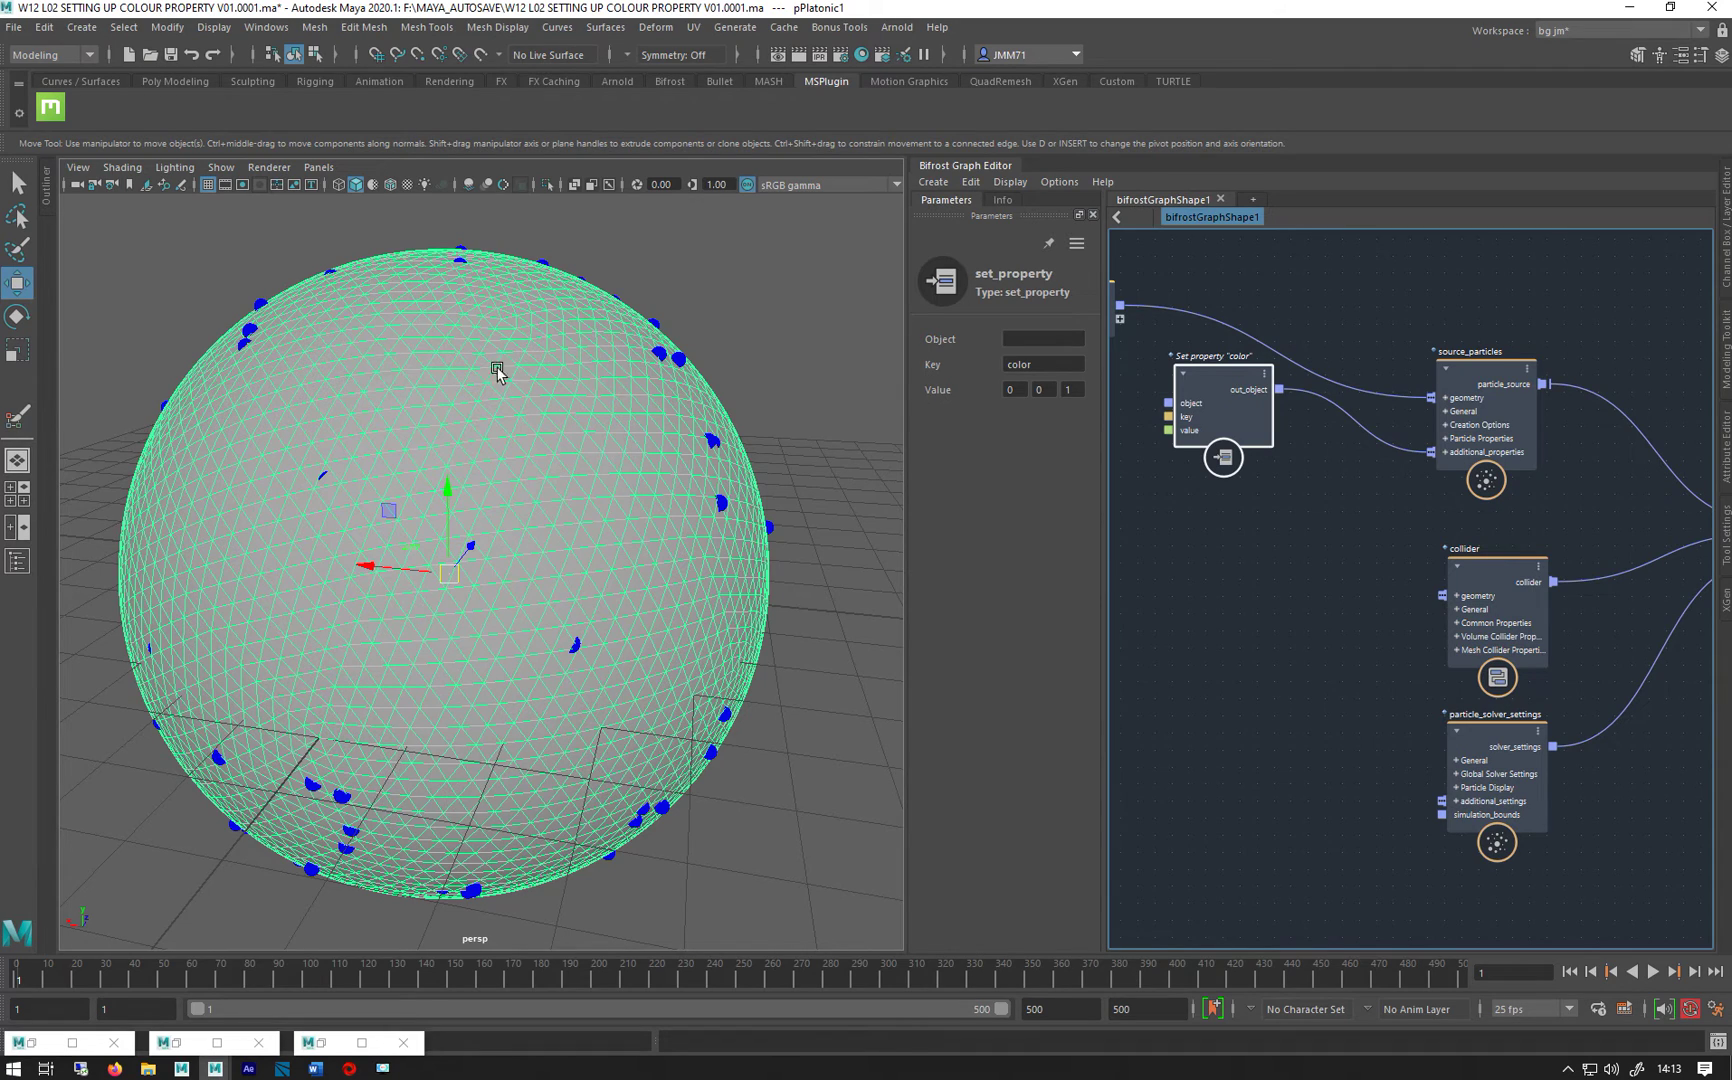
left_click_drag(506, 425, 452, 417, "alt")
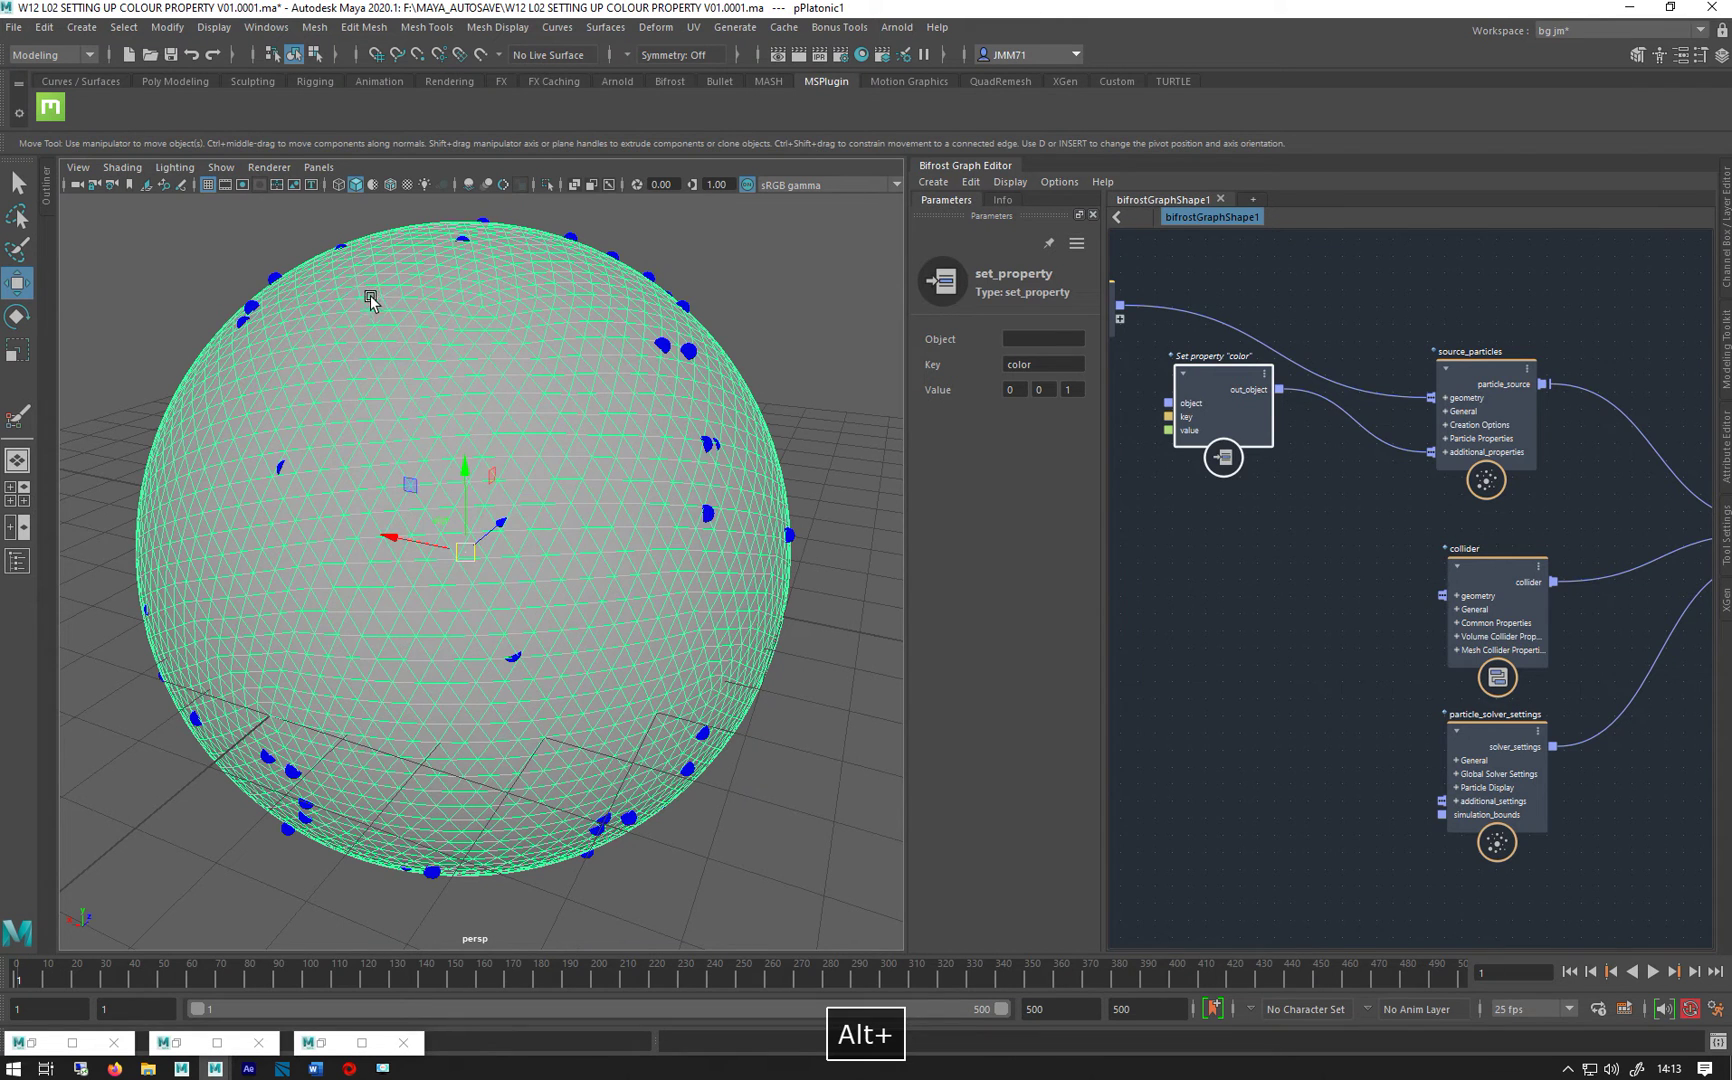
Step: Start vertex-colour painting on the sphere's vertexFaceColorRGB set with Tool Settings shown and the Bifrost graph collapsed
right_click(434, 277)
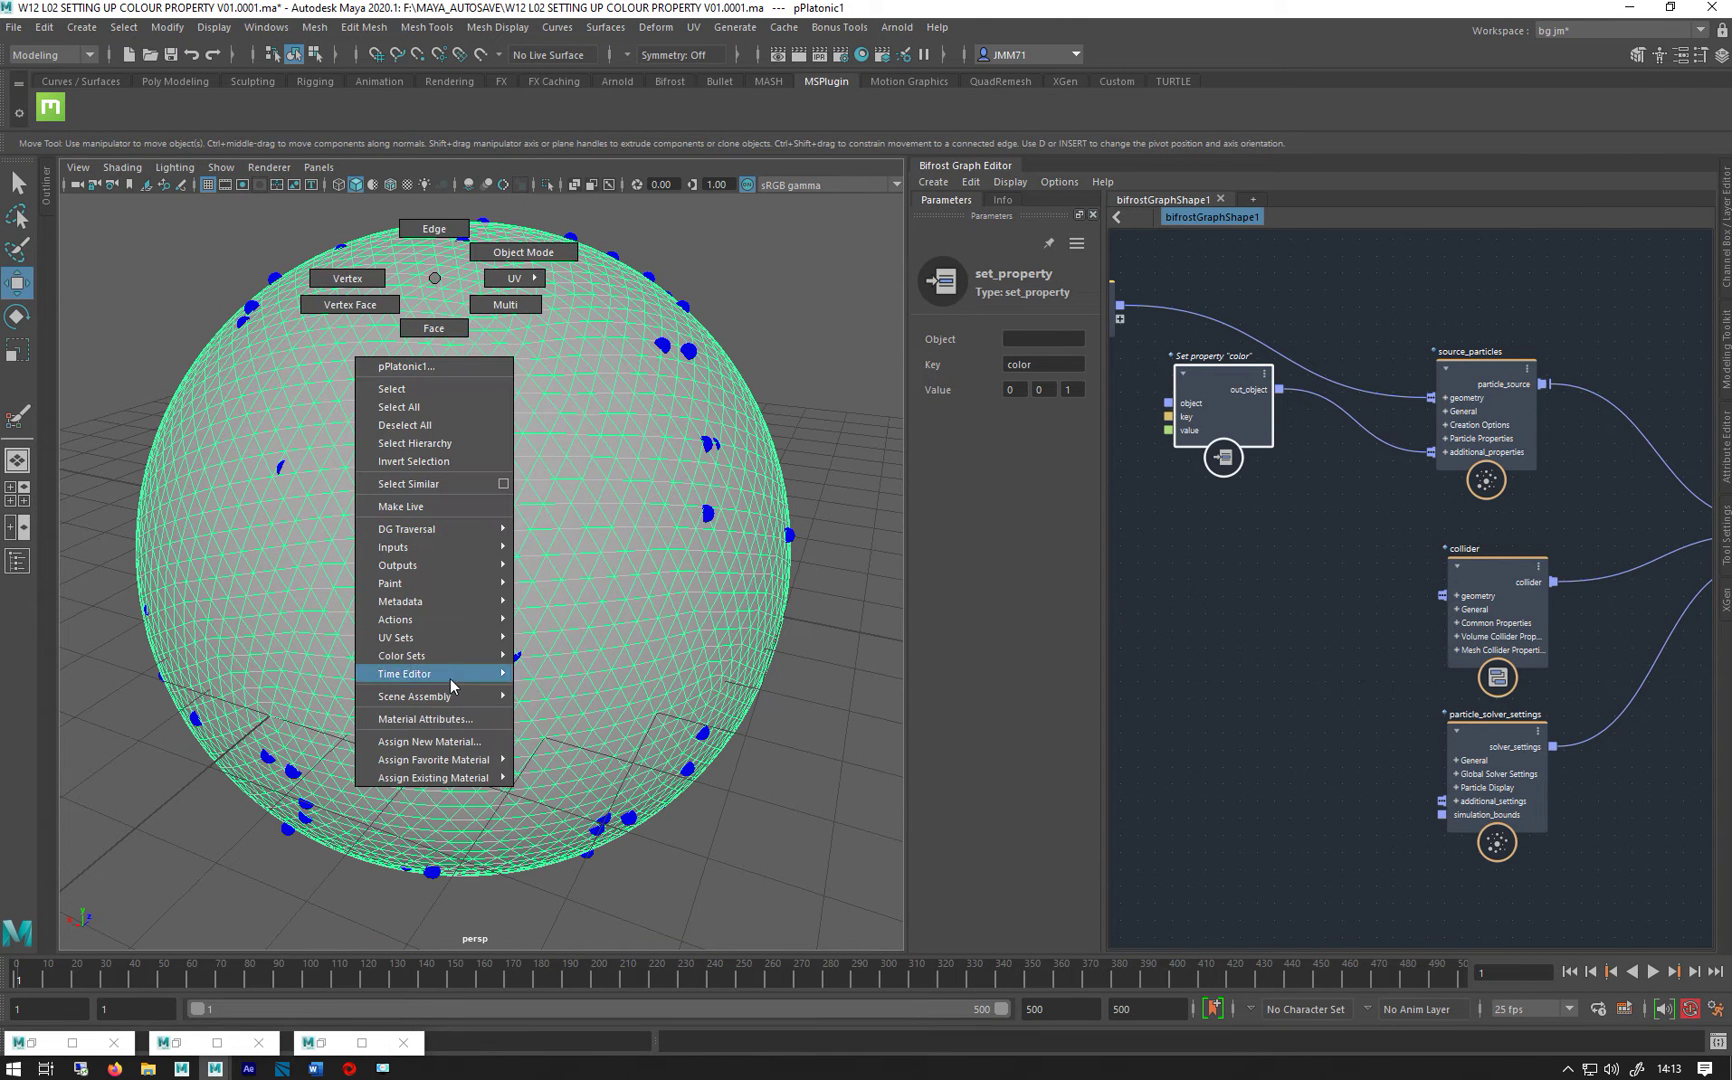
mouse_move(445, 583)
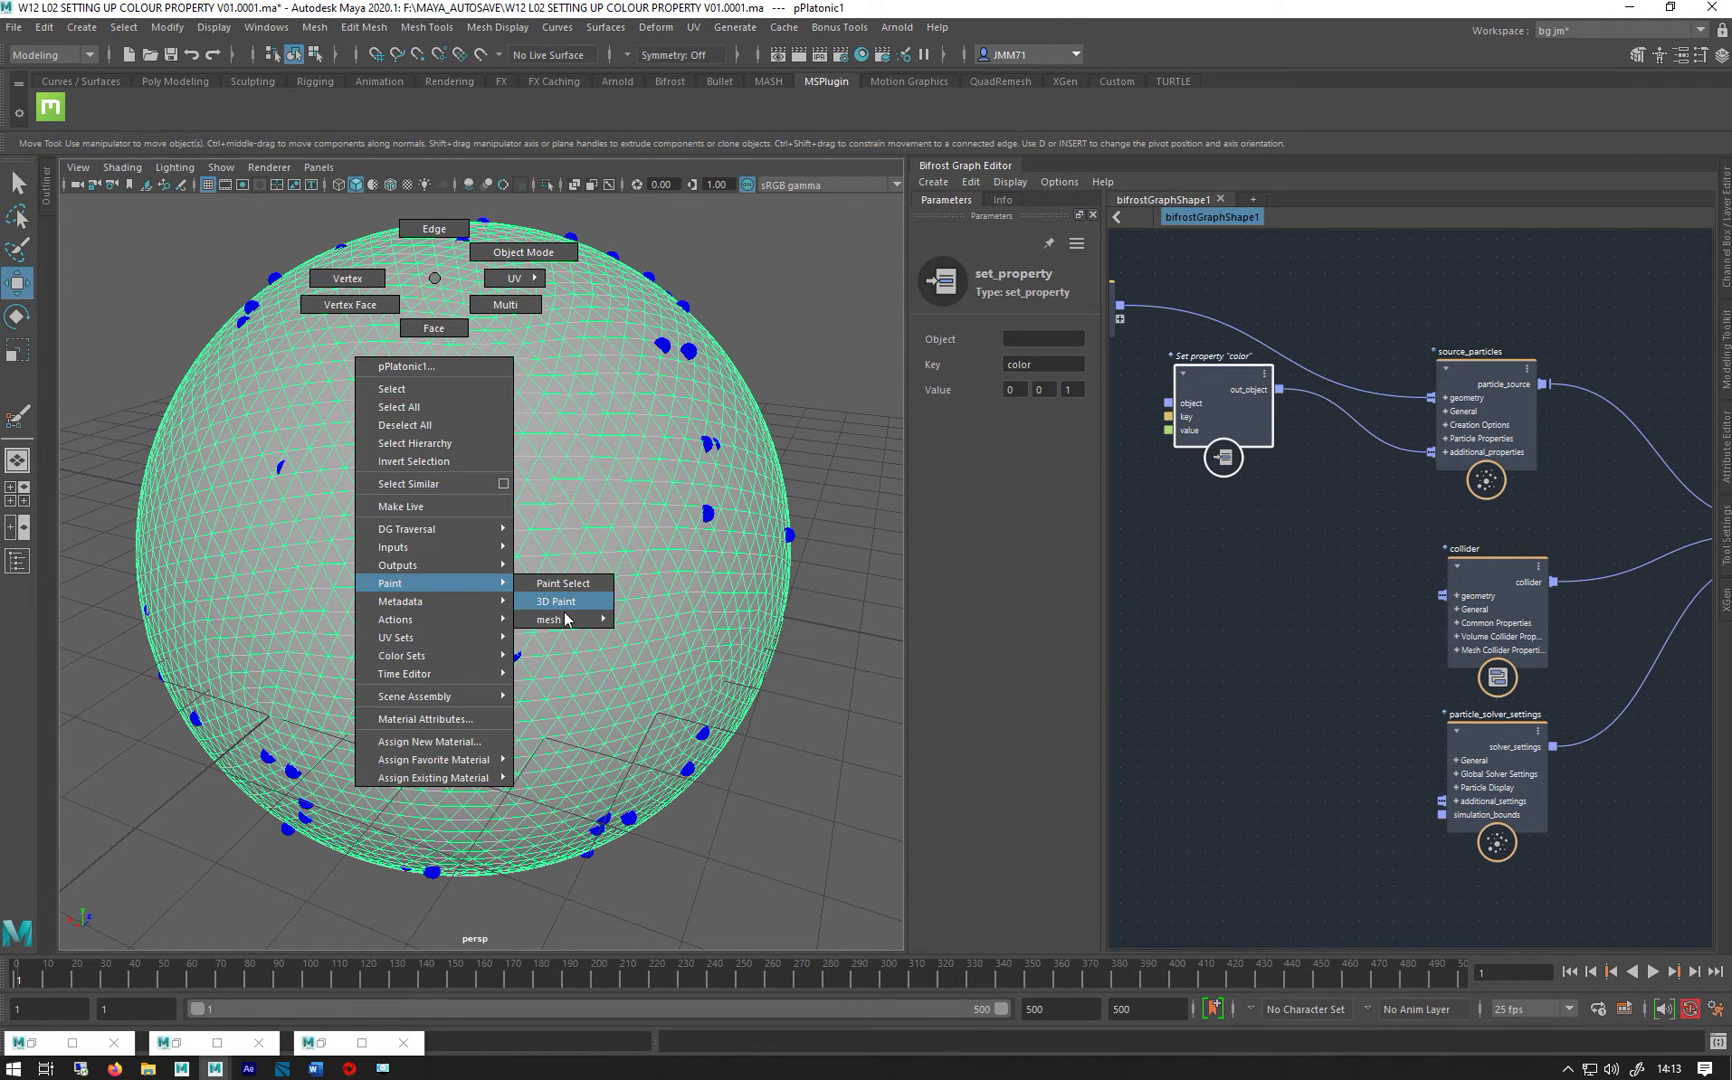
mouse_move(565, 619)
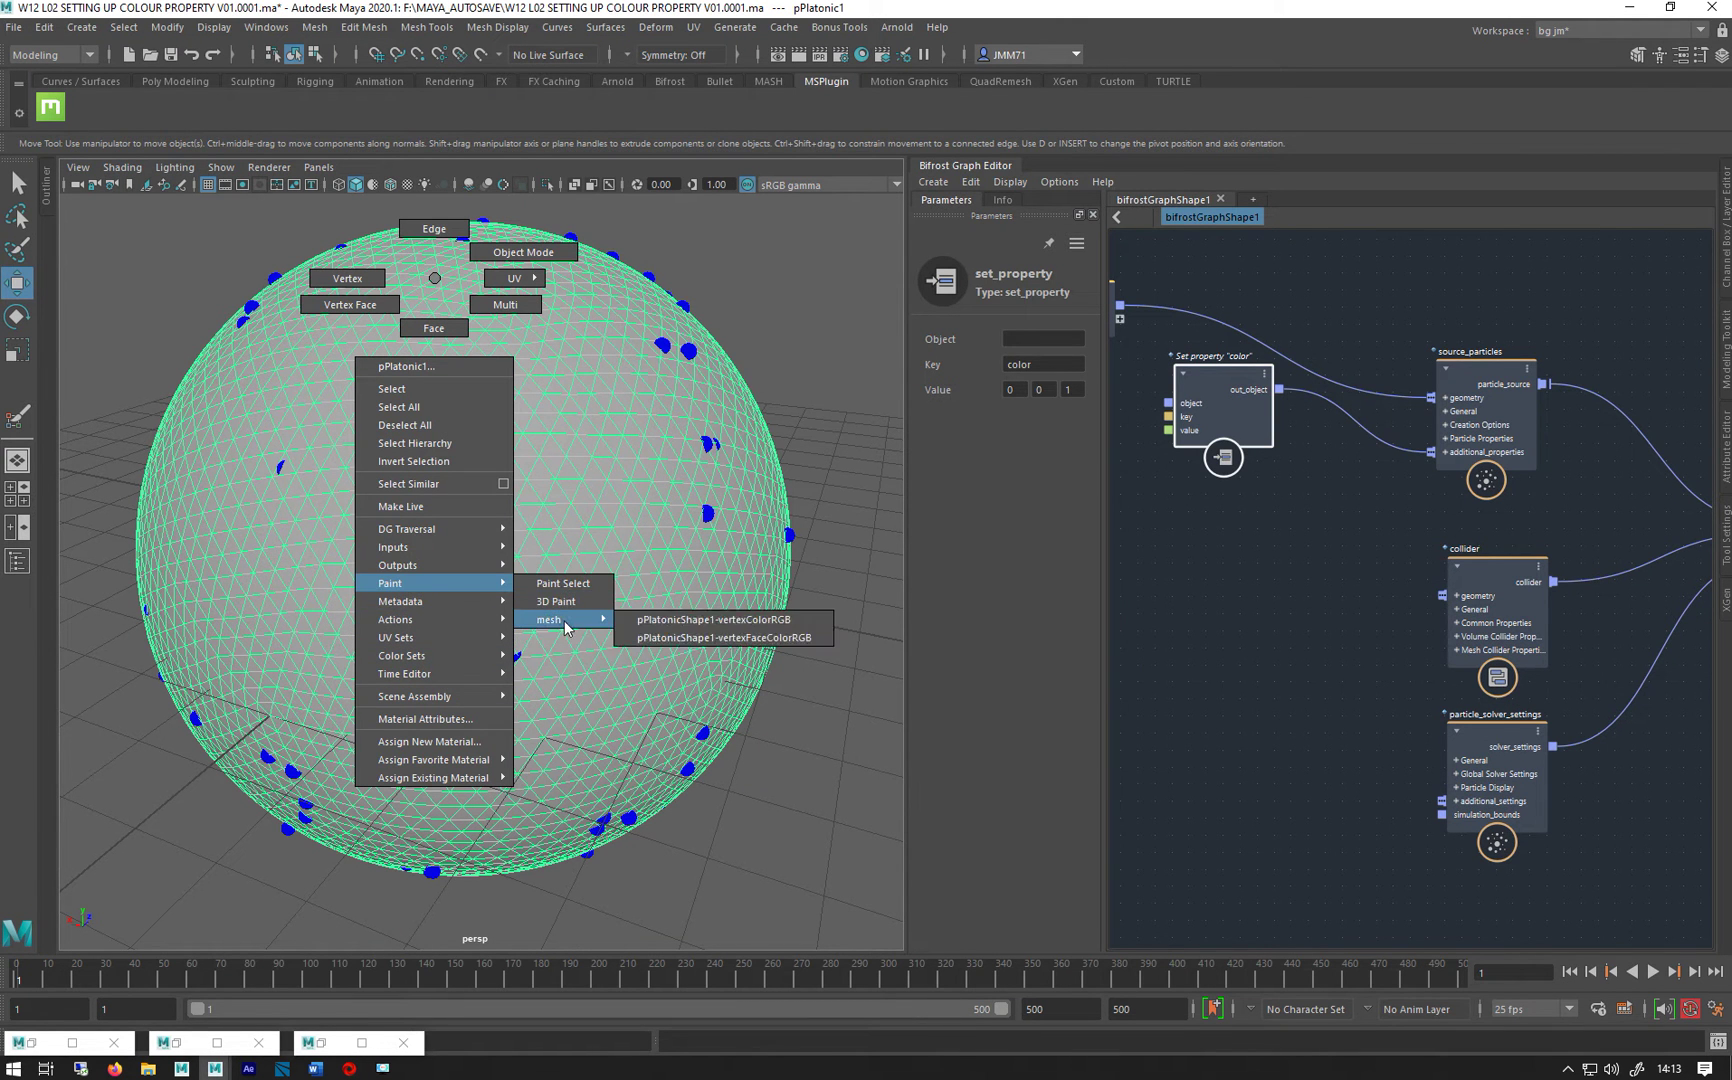
left_click(759, 628)
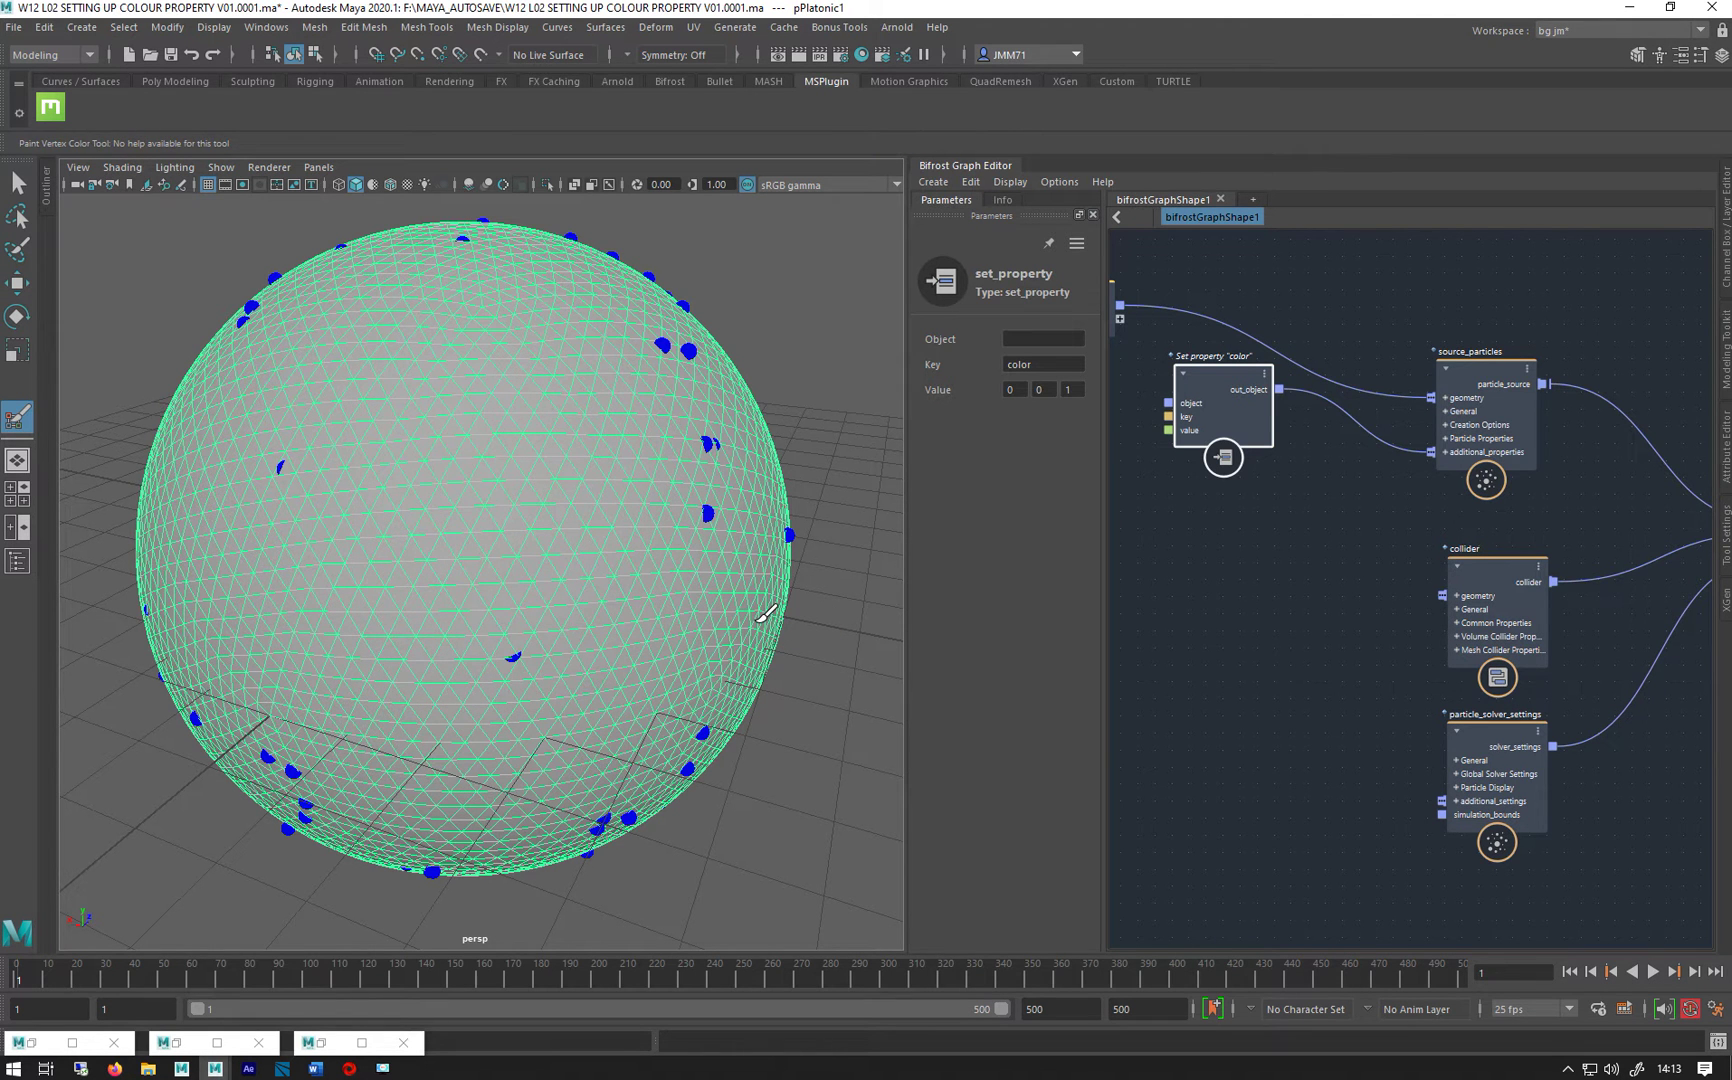
left_click(1727, 558)
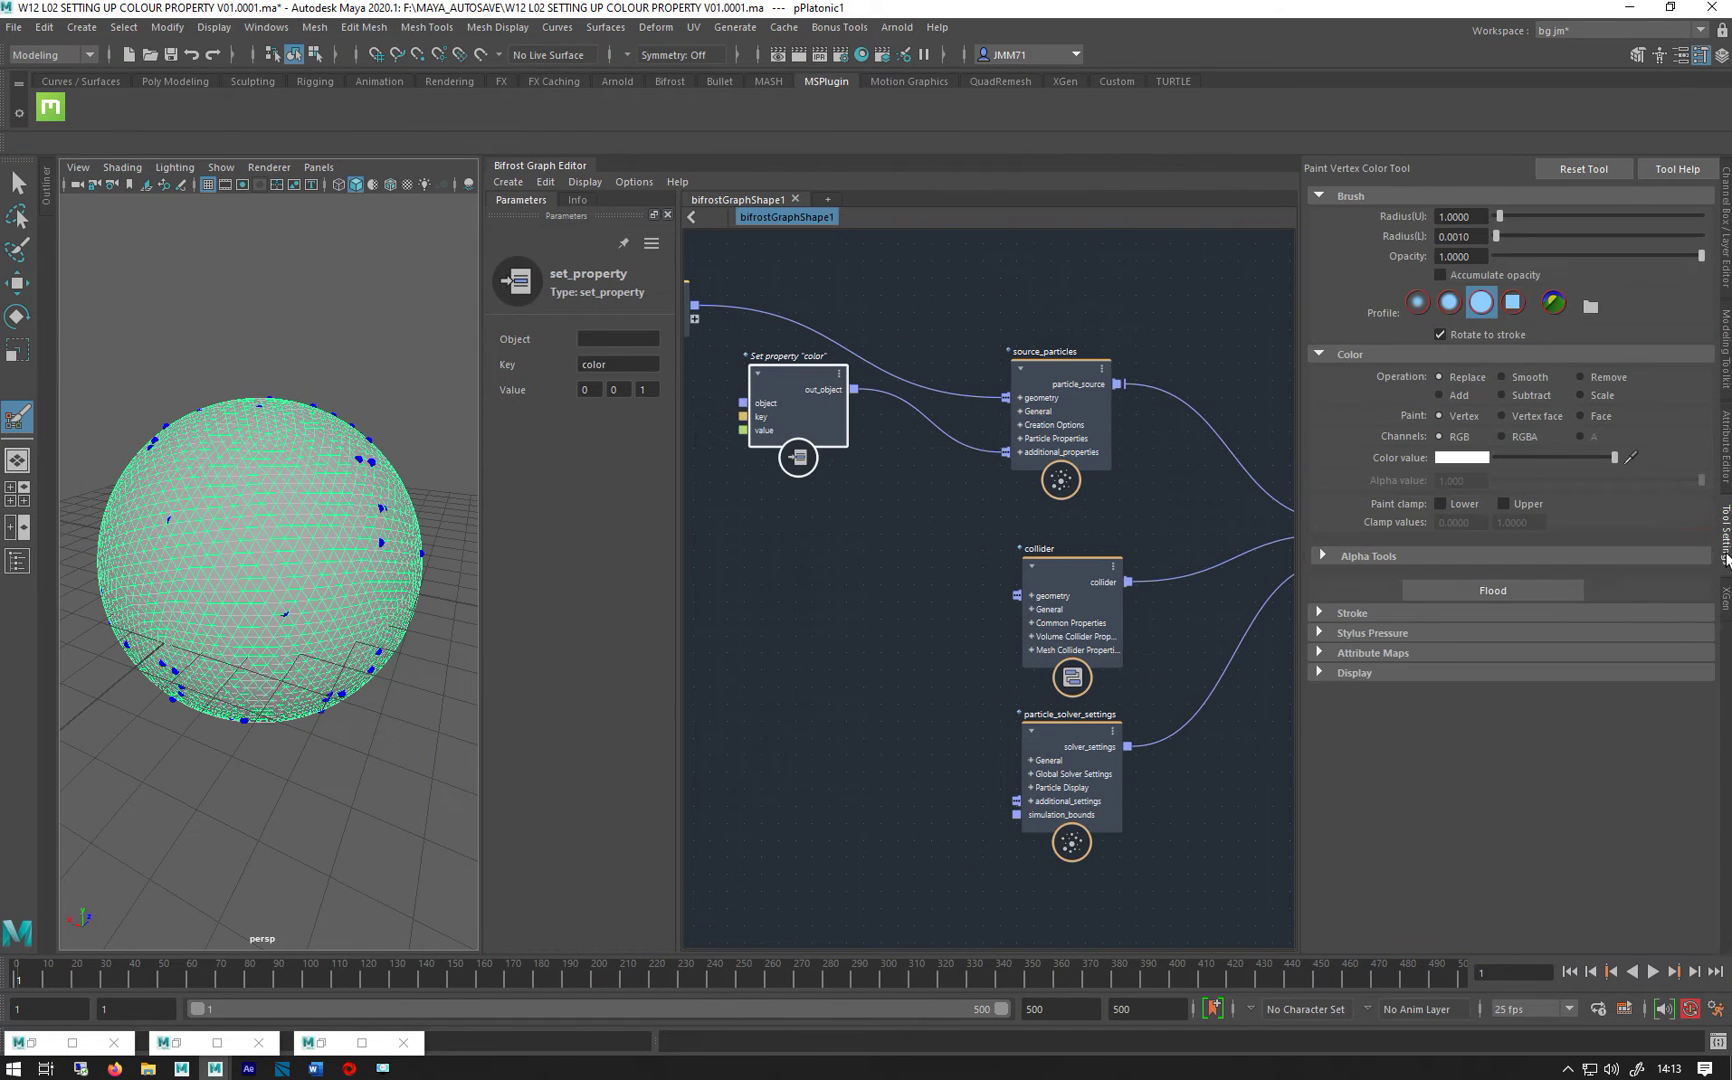
left_click(512, 165)
Step: Flood the sphere's vertex colours white and expand the Attribute Maps Import options
right_click_drag(967, 657, 905, 625, "alt")
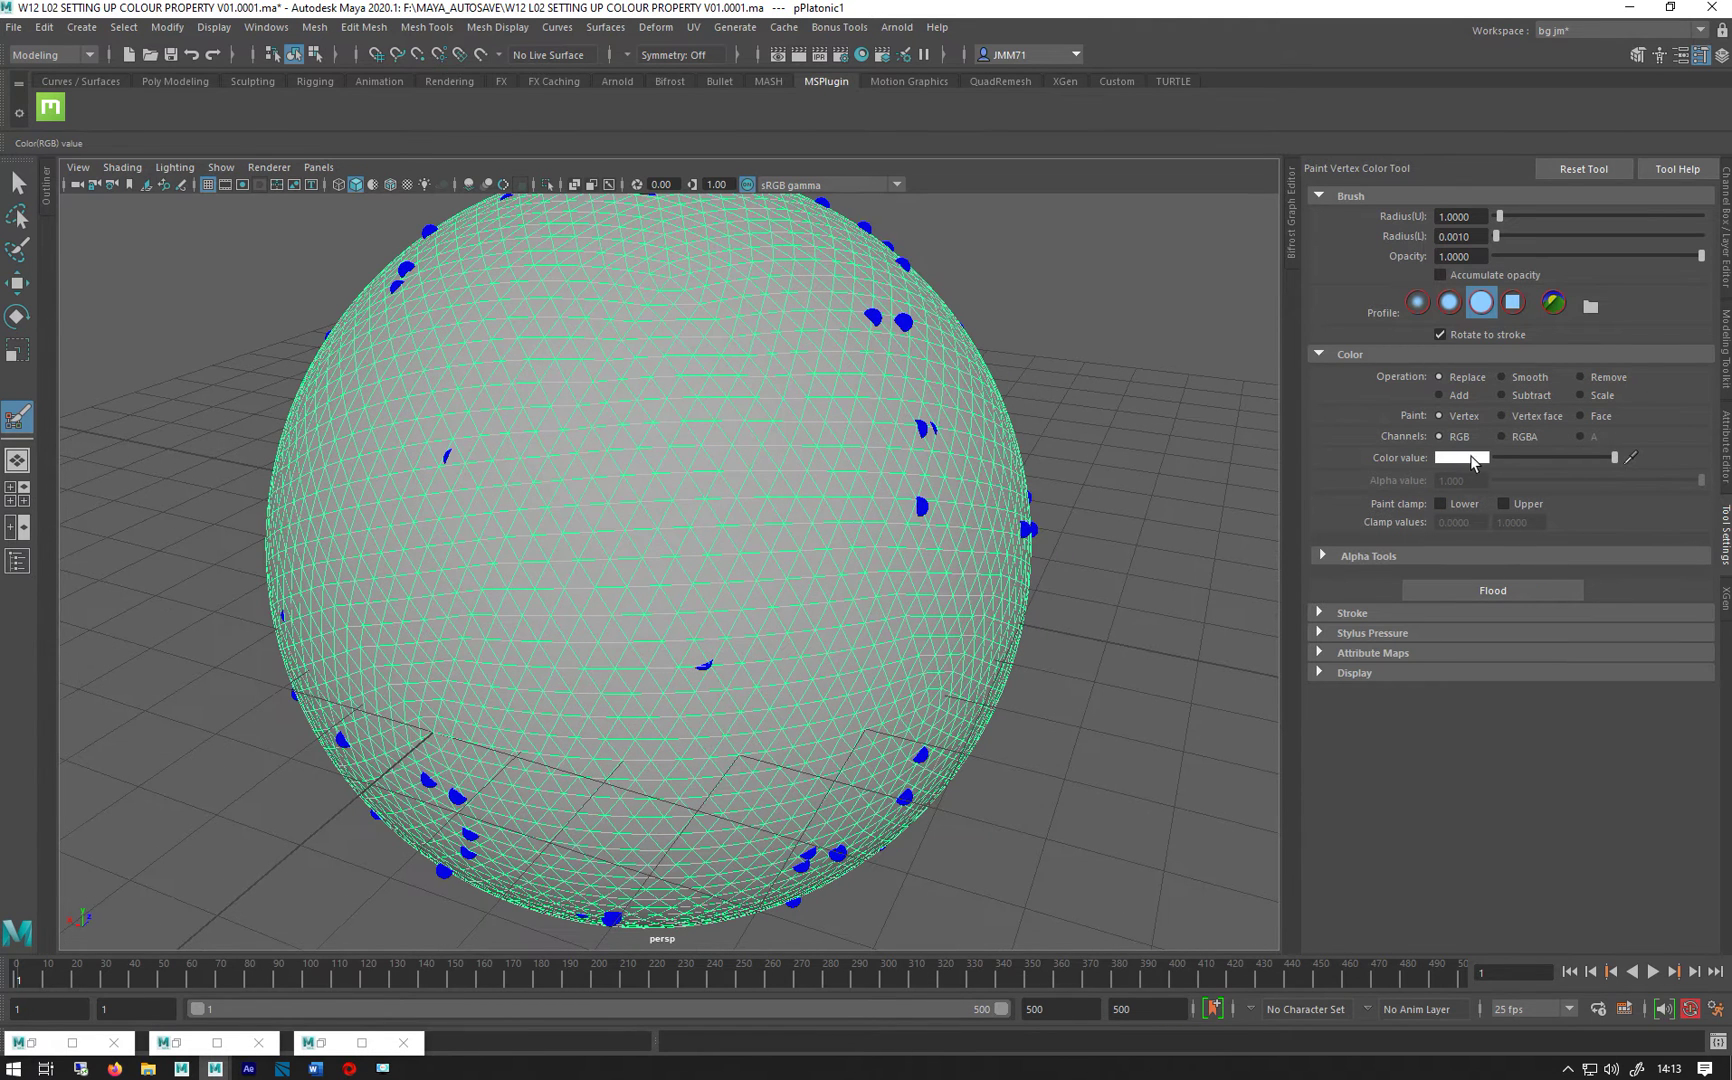
left_click(1490, 589)
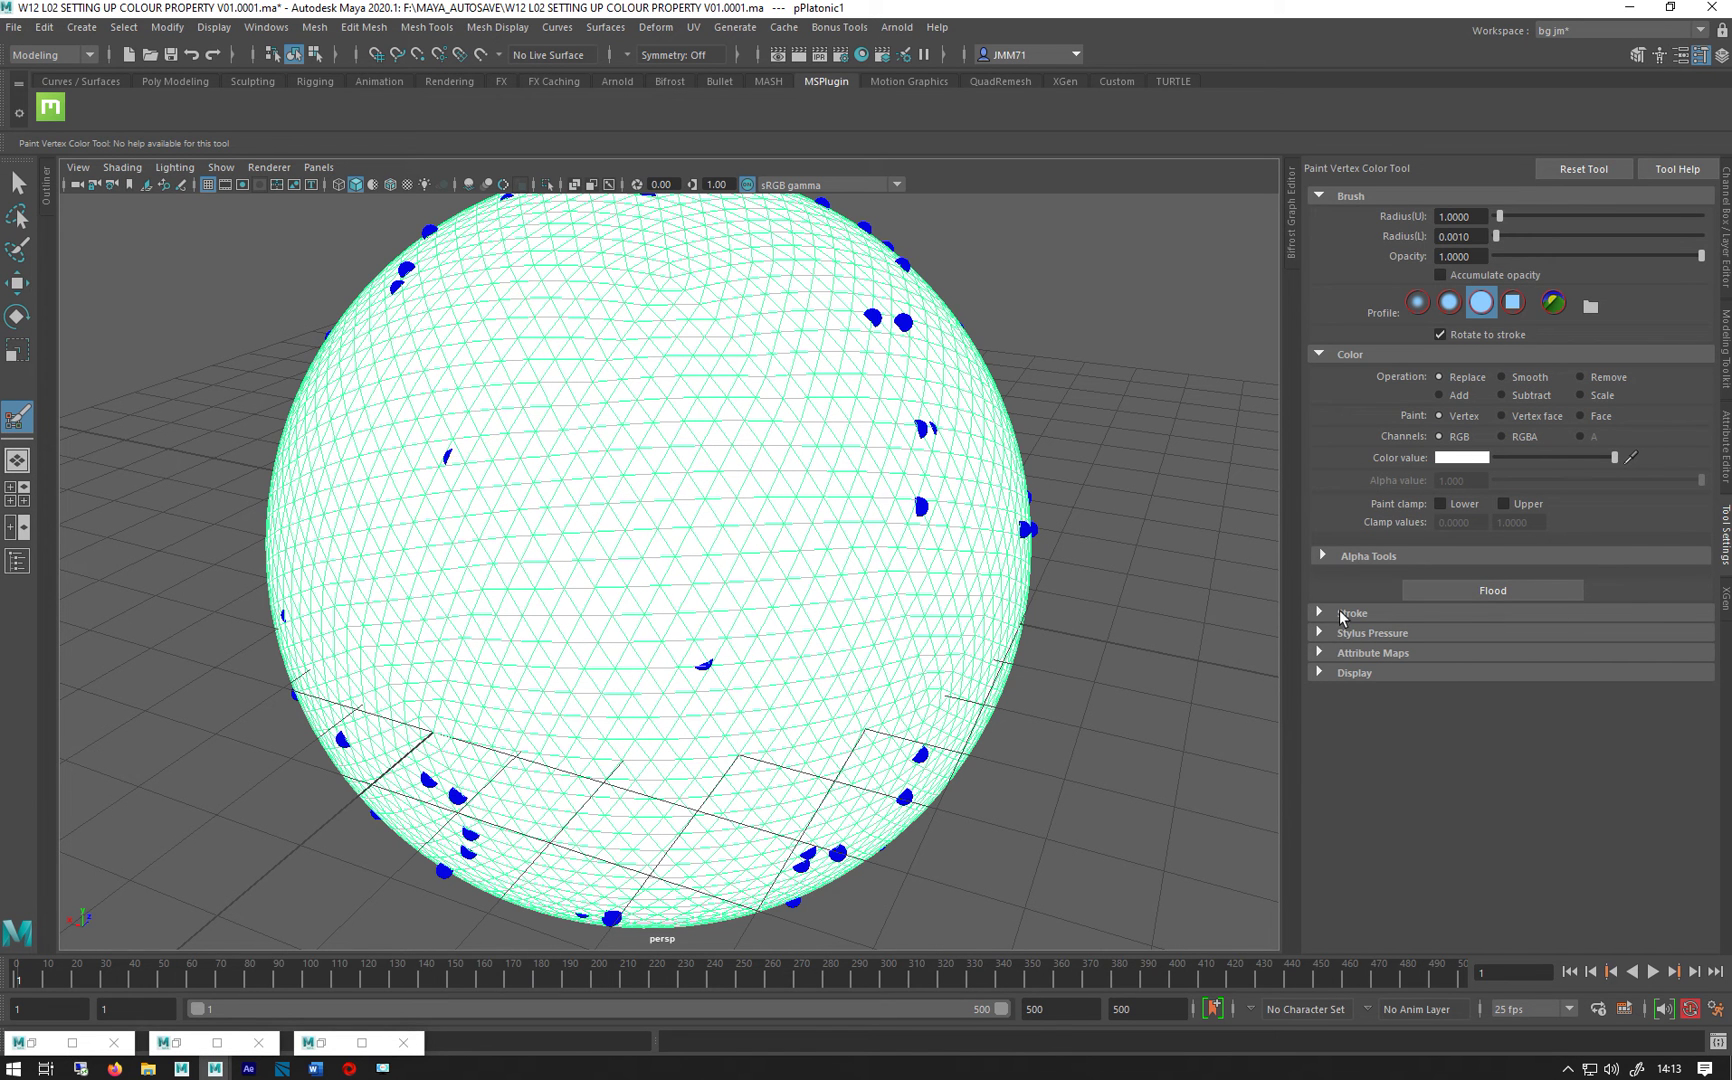
left_click(1356, 655)
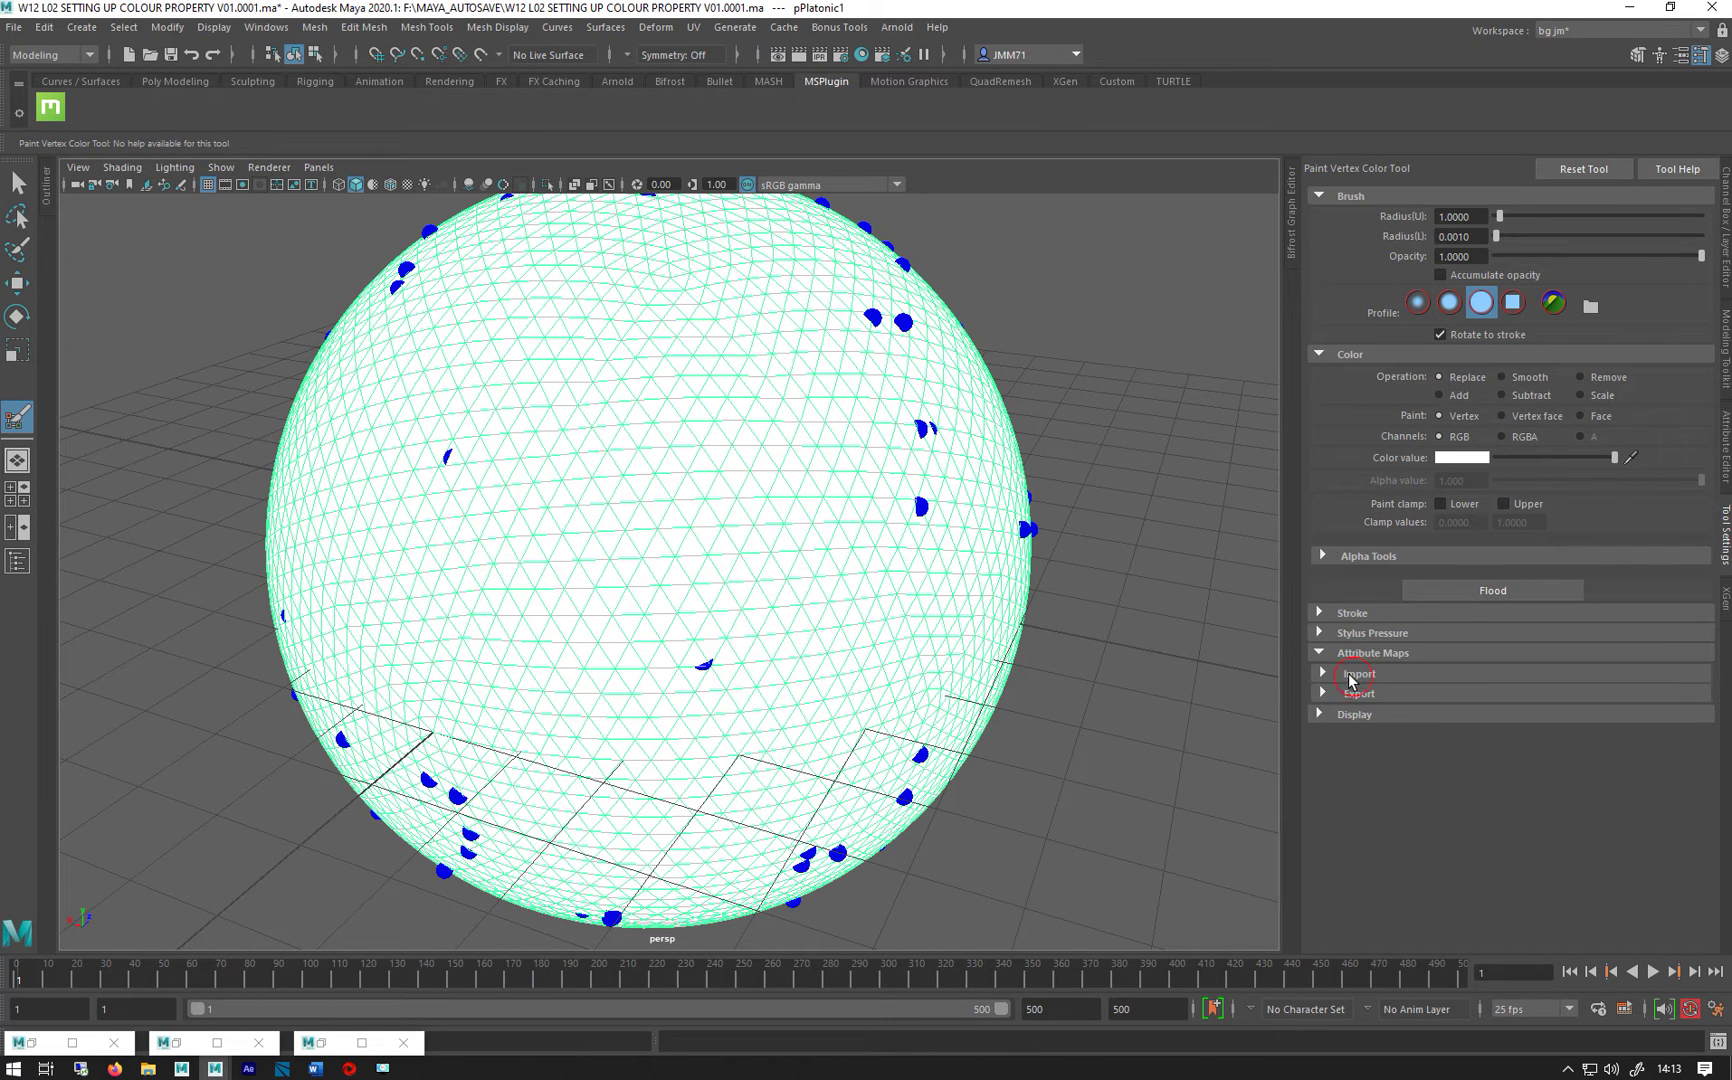
left_click(1350, 676)
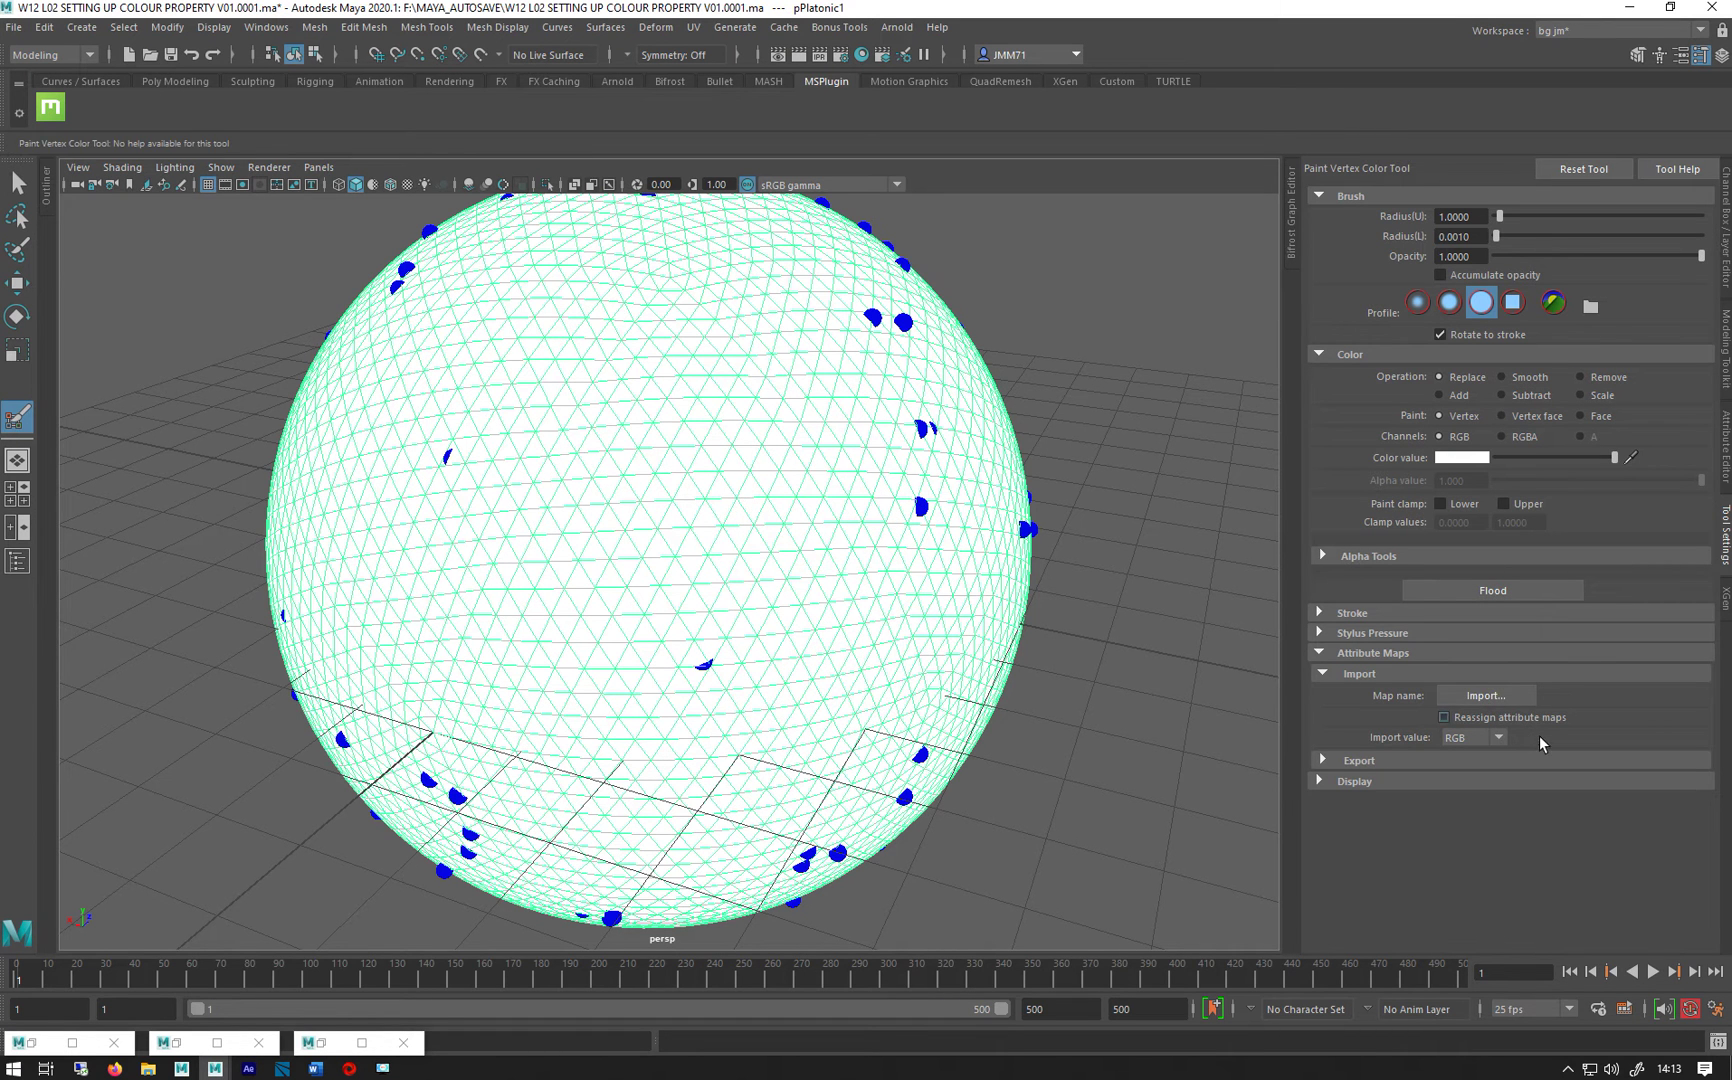
Step: Import fractal-colorwaves-background.jpg from sourceimages as the sphere's vertex-colour attribute map
left_click(1484, 696)
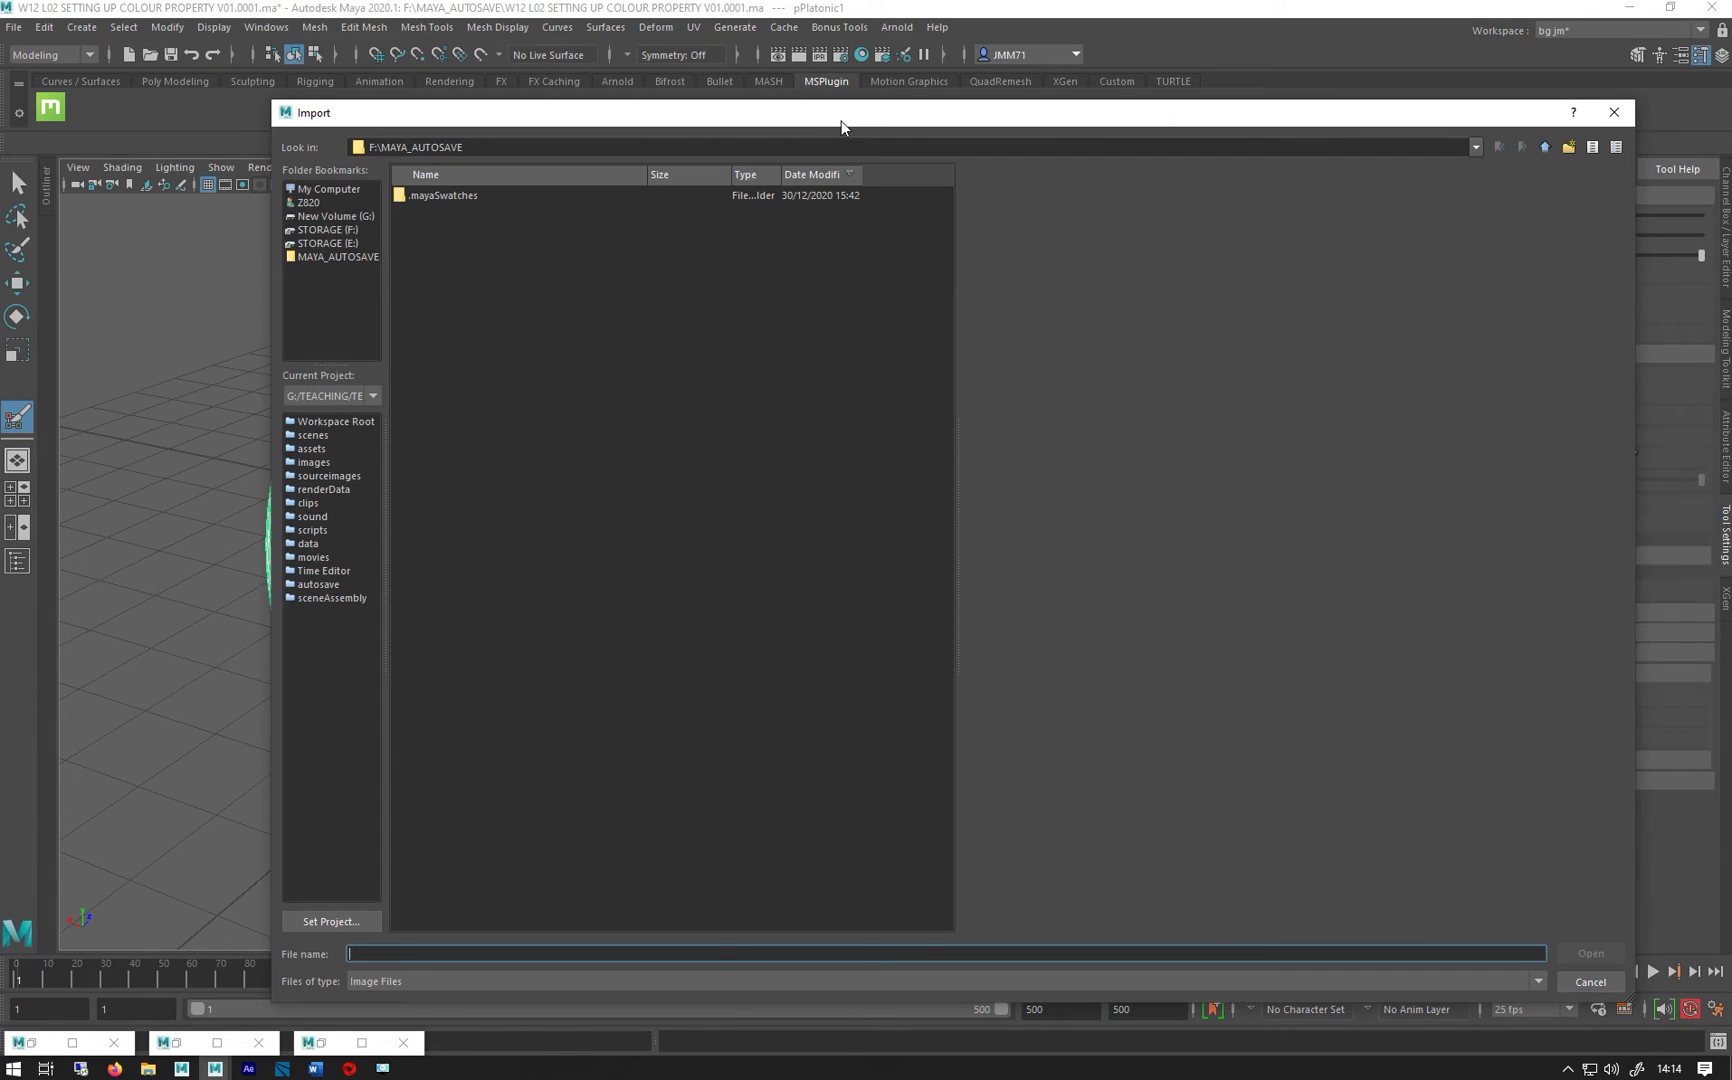
left_click(341, 476)
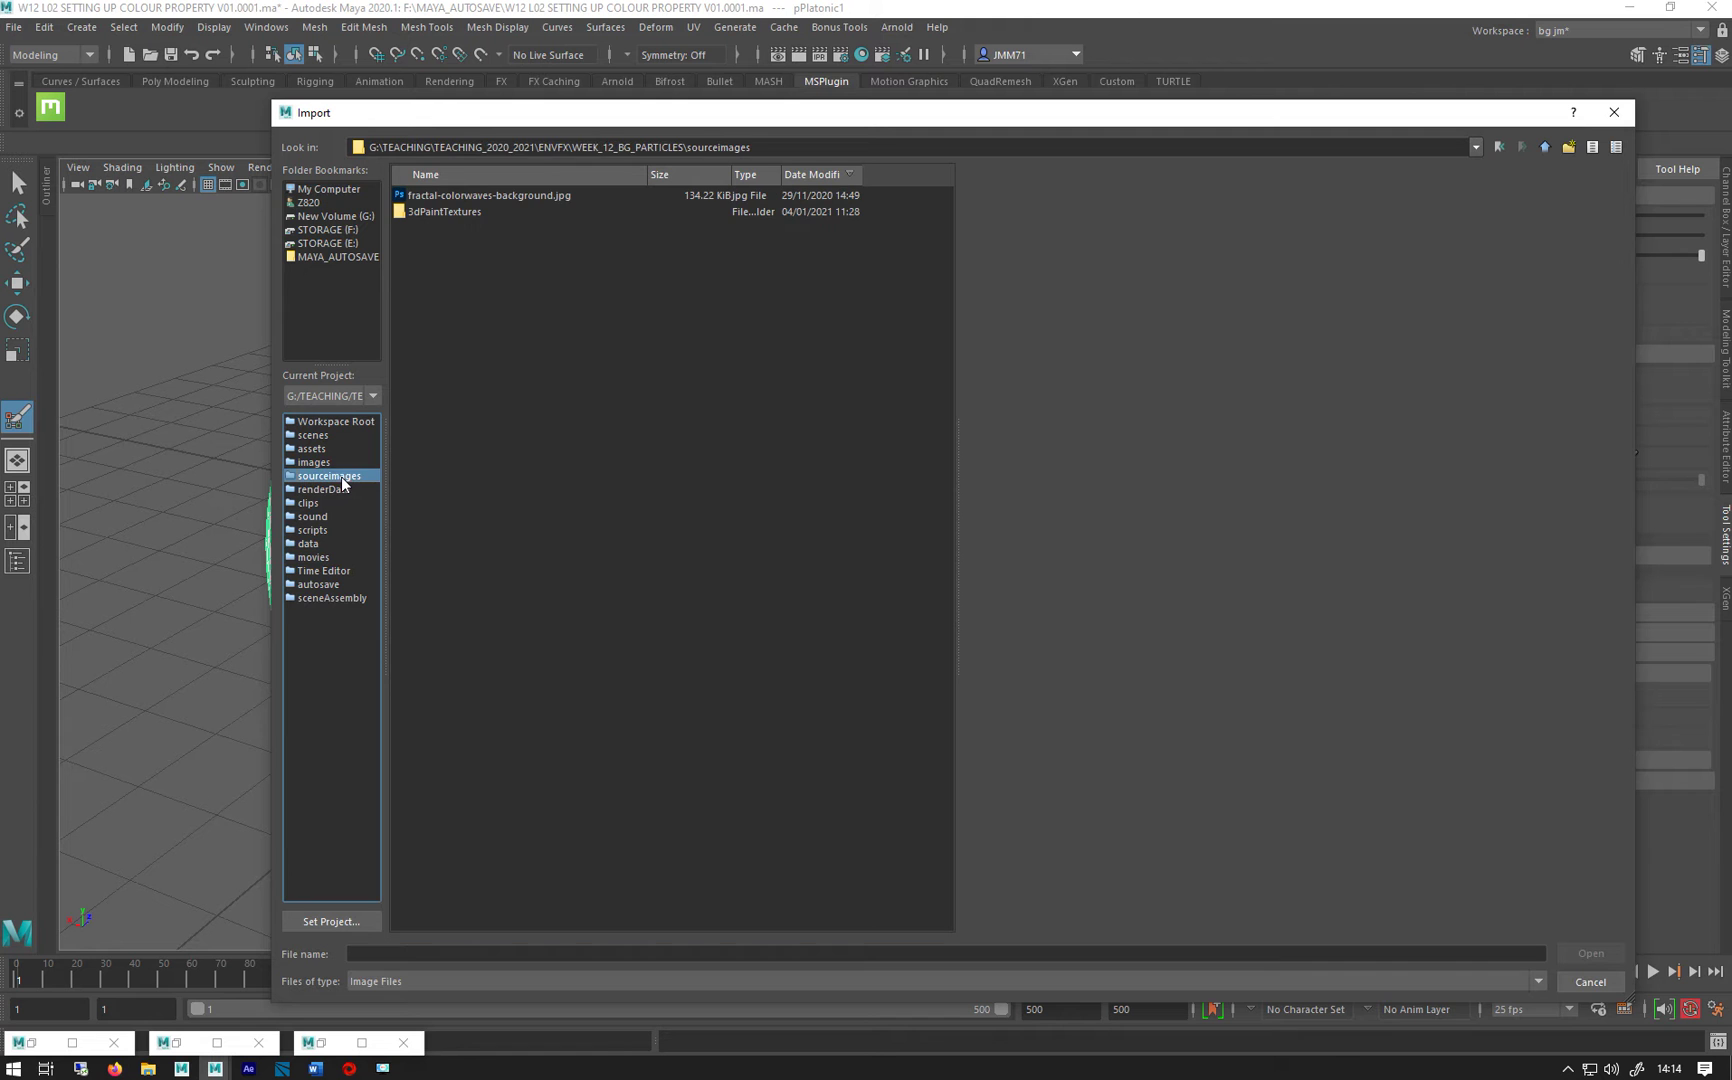
left_click(474, 197)
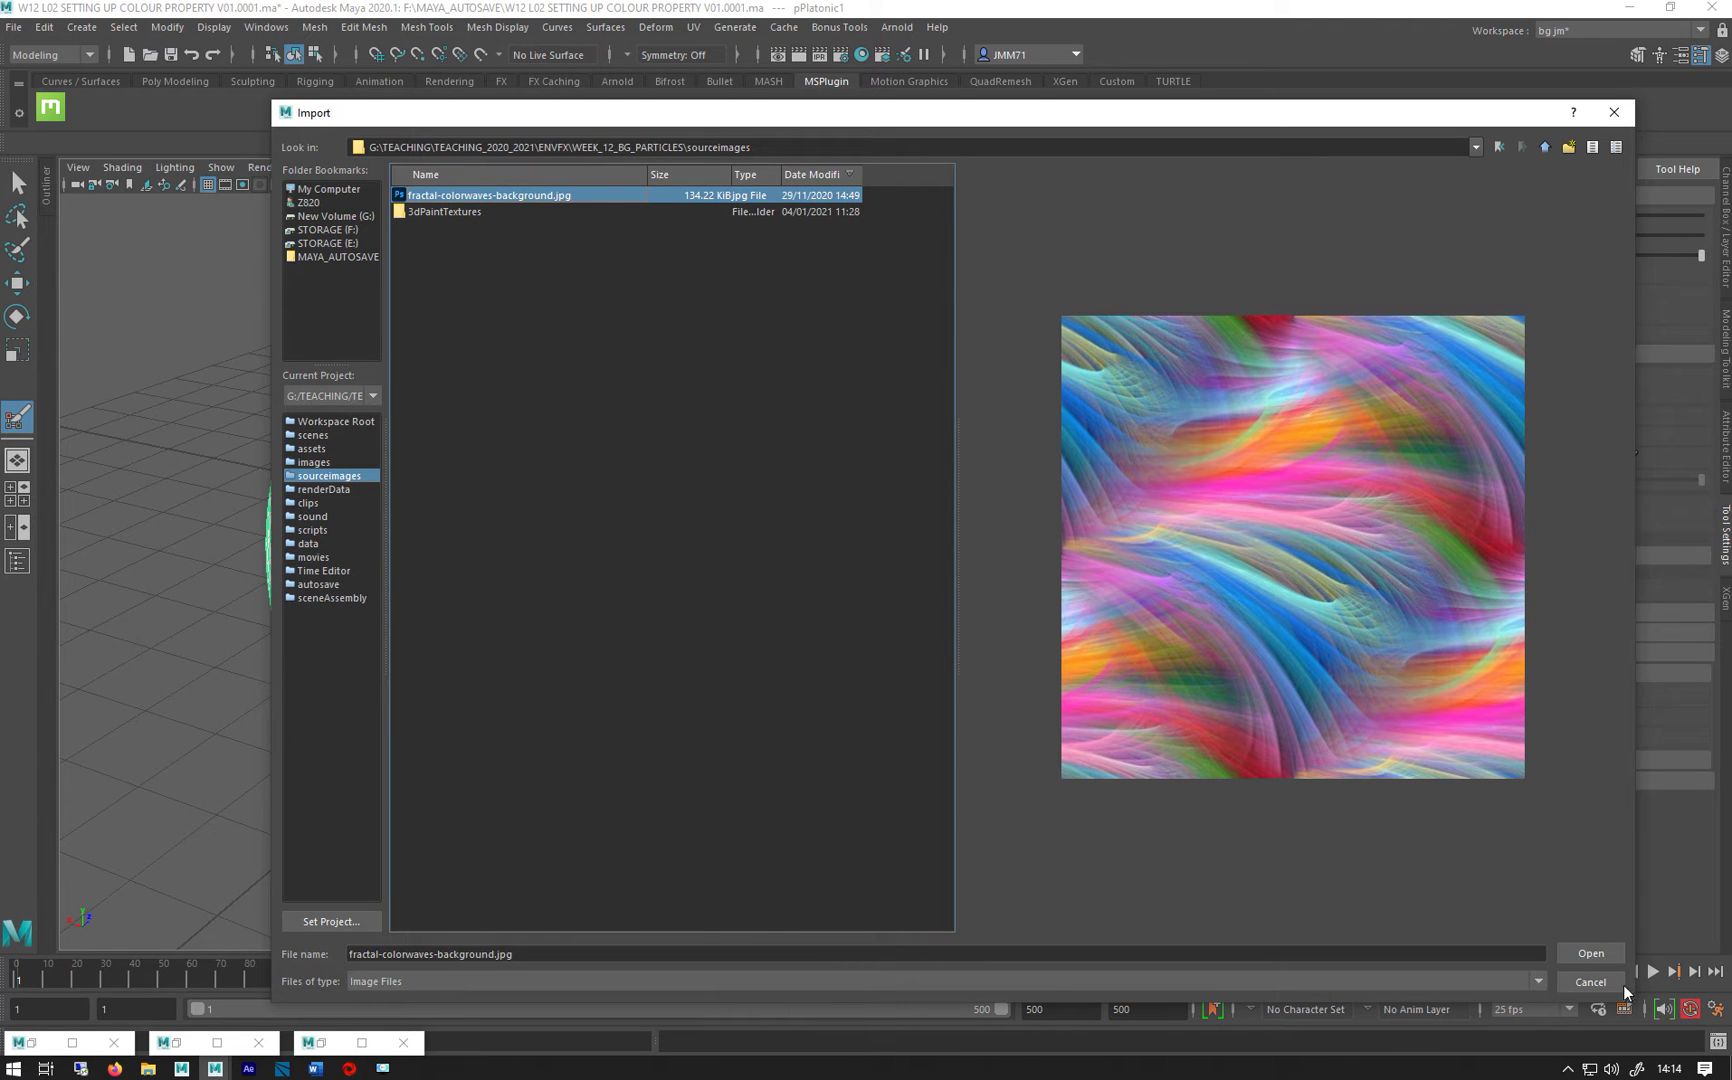
left_click(1603, 953)
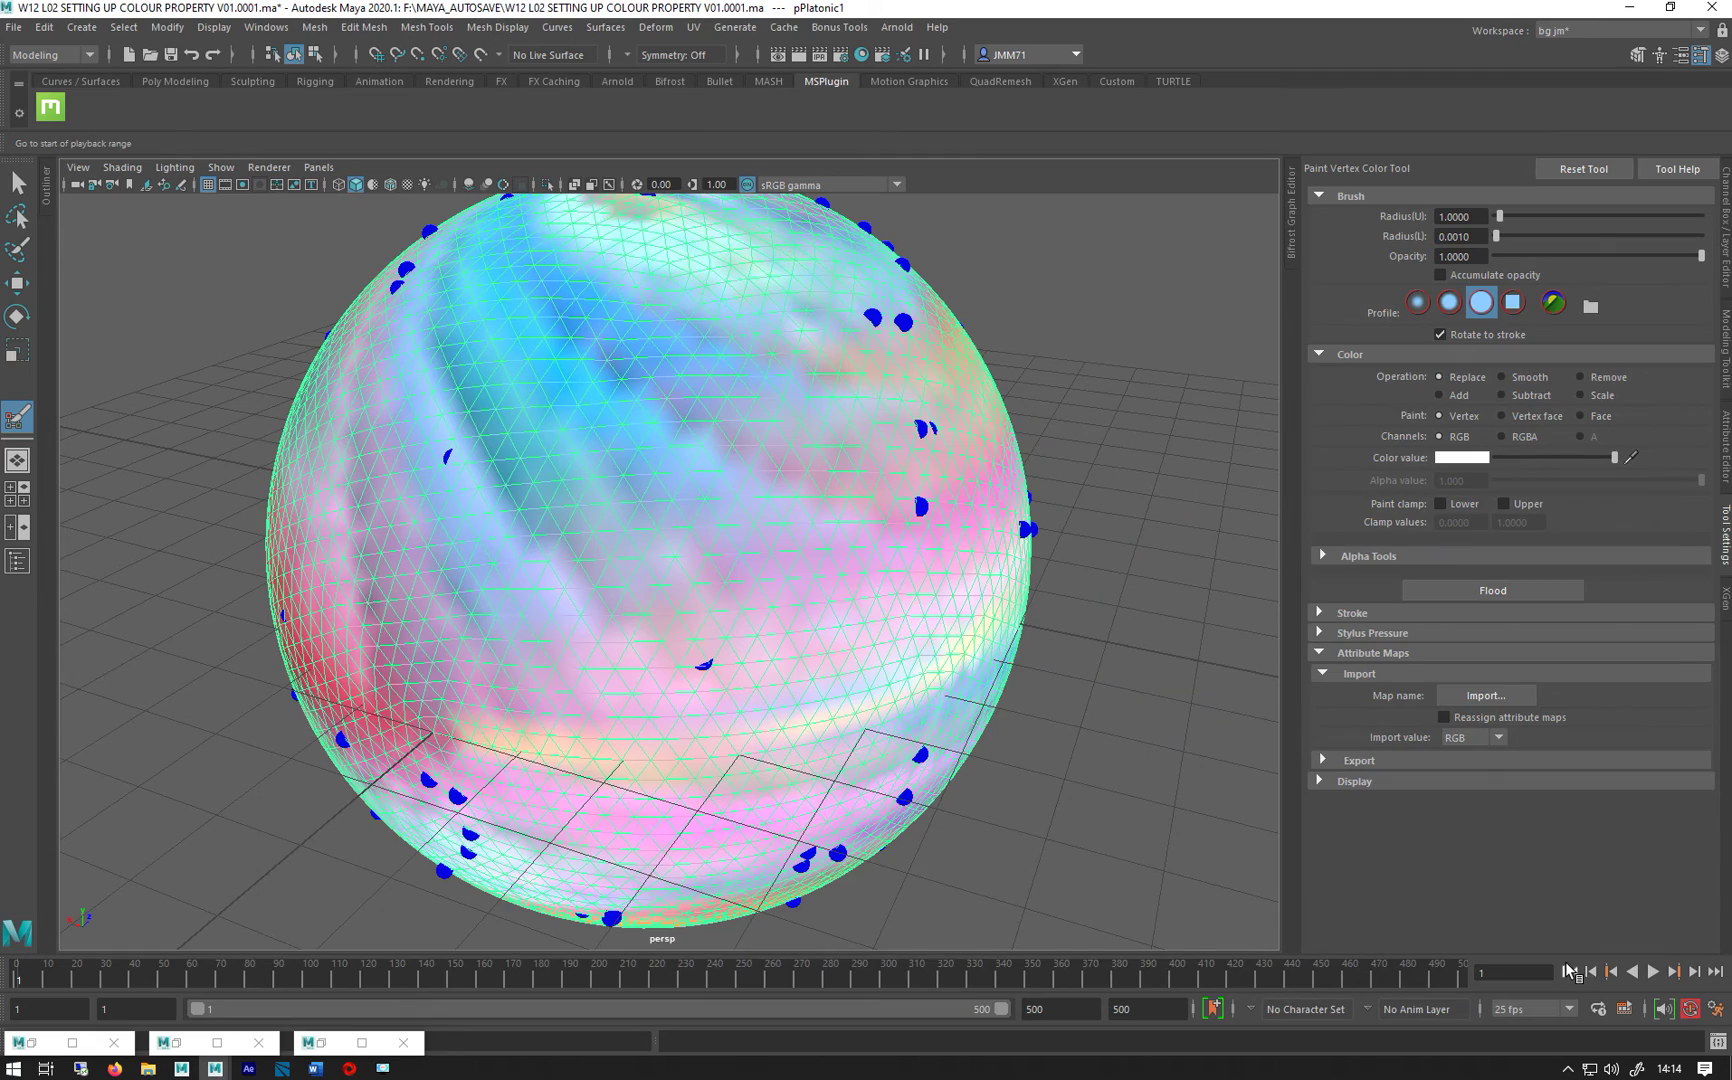
Step: Replay the simulation from frame 1, then reopen the Bifrost graph and select the color key text
left_click(1652, 975)
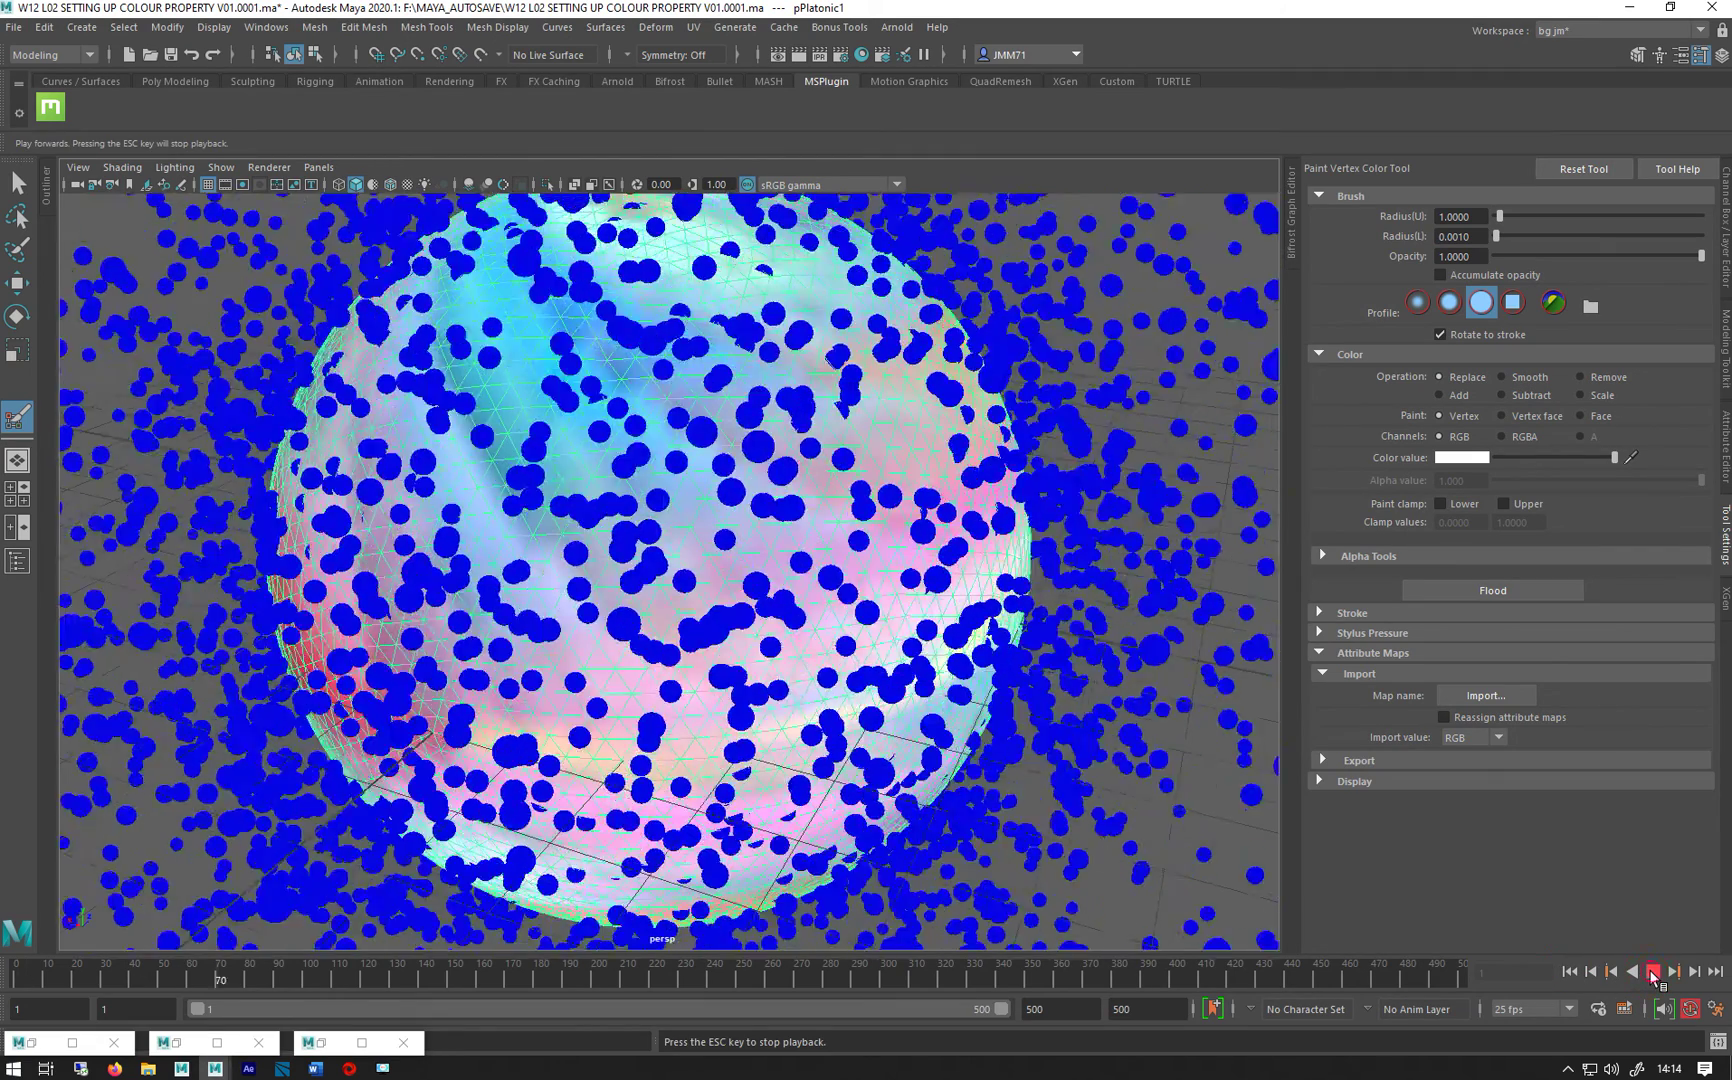
left_click(1652, 975)
left_click(1568, 972)
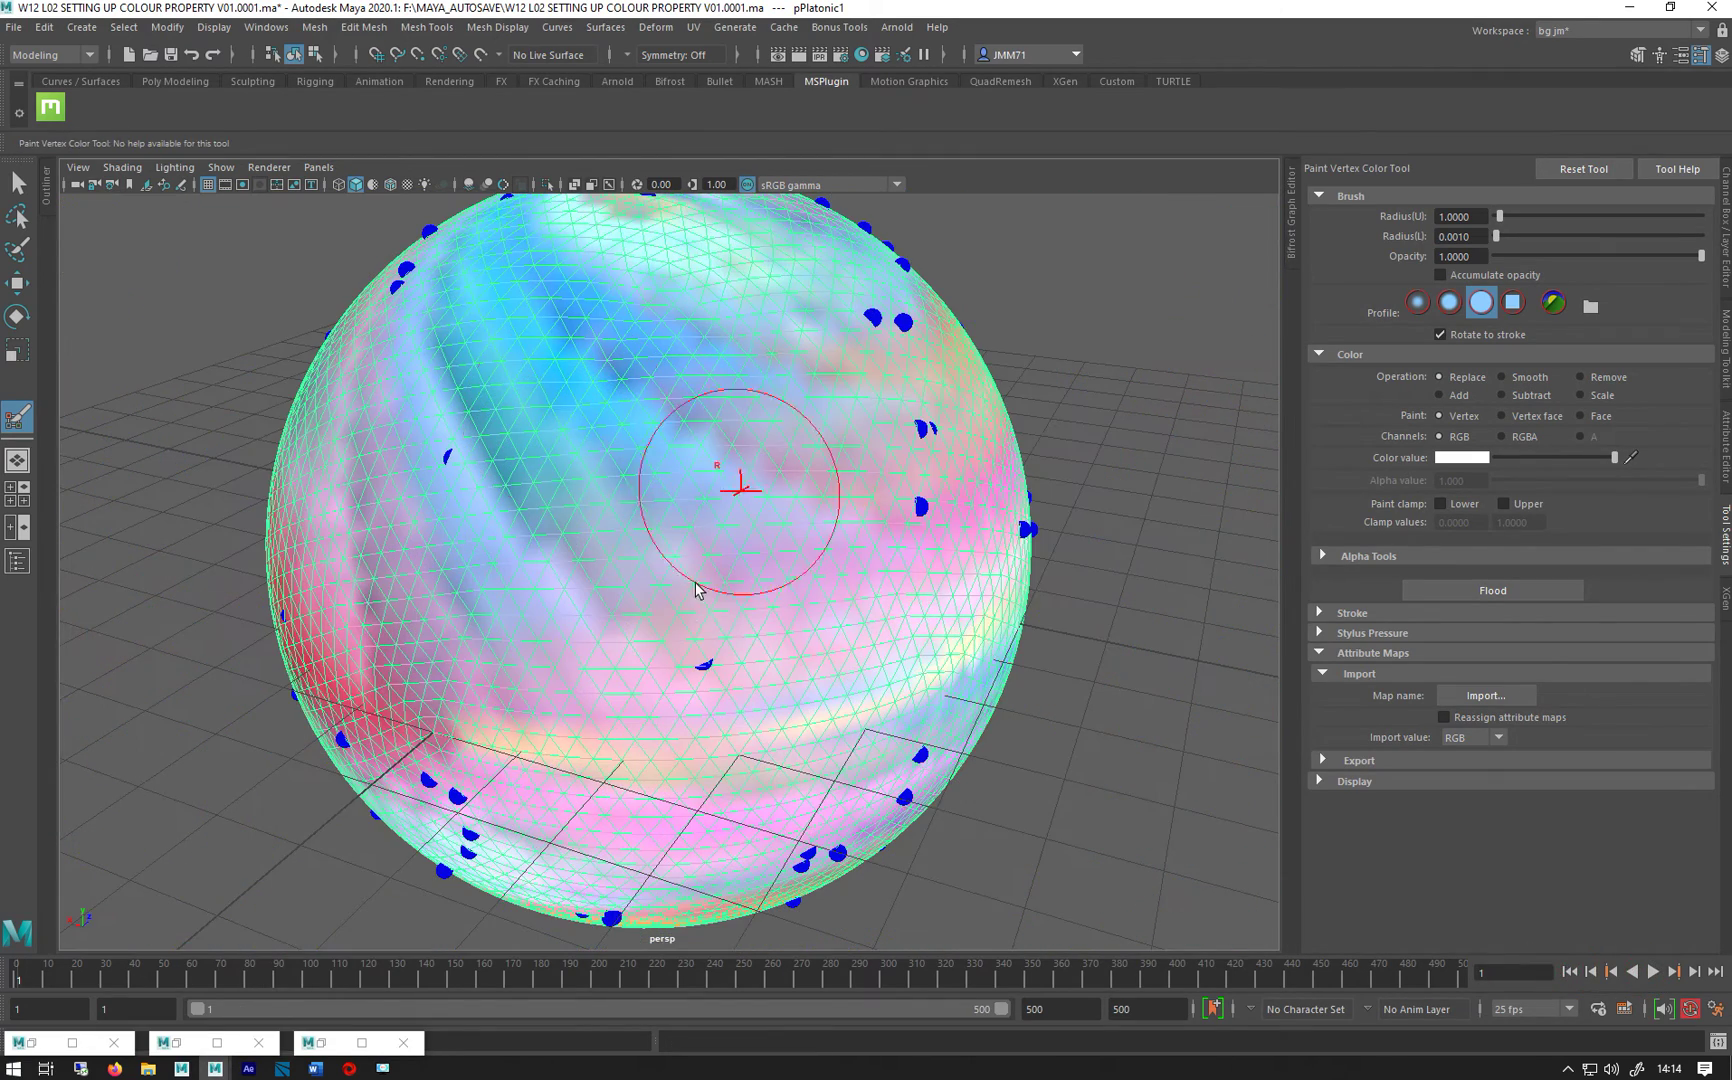
mouse_move(959, 607)
middle_mouse_down("alt")
mouse_move(1029, 640)
mouse_move(929, 740)
middle_mouse_up("alt")
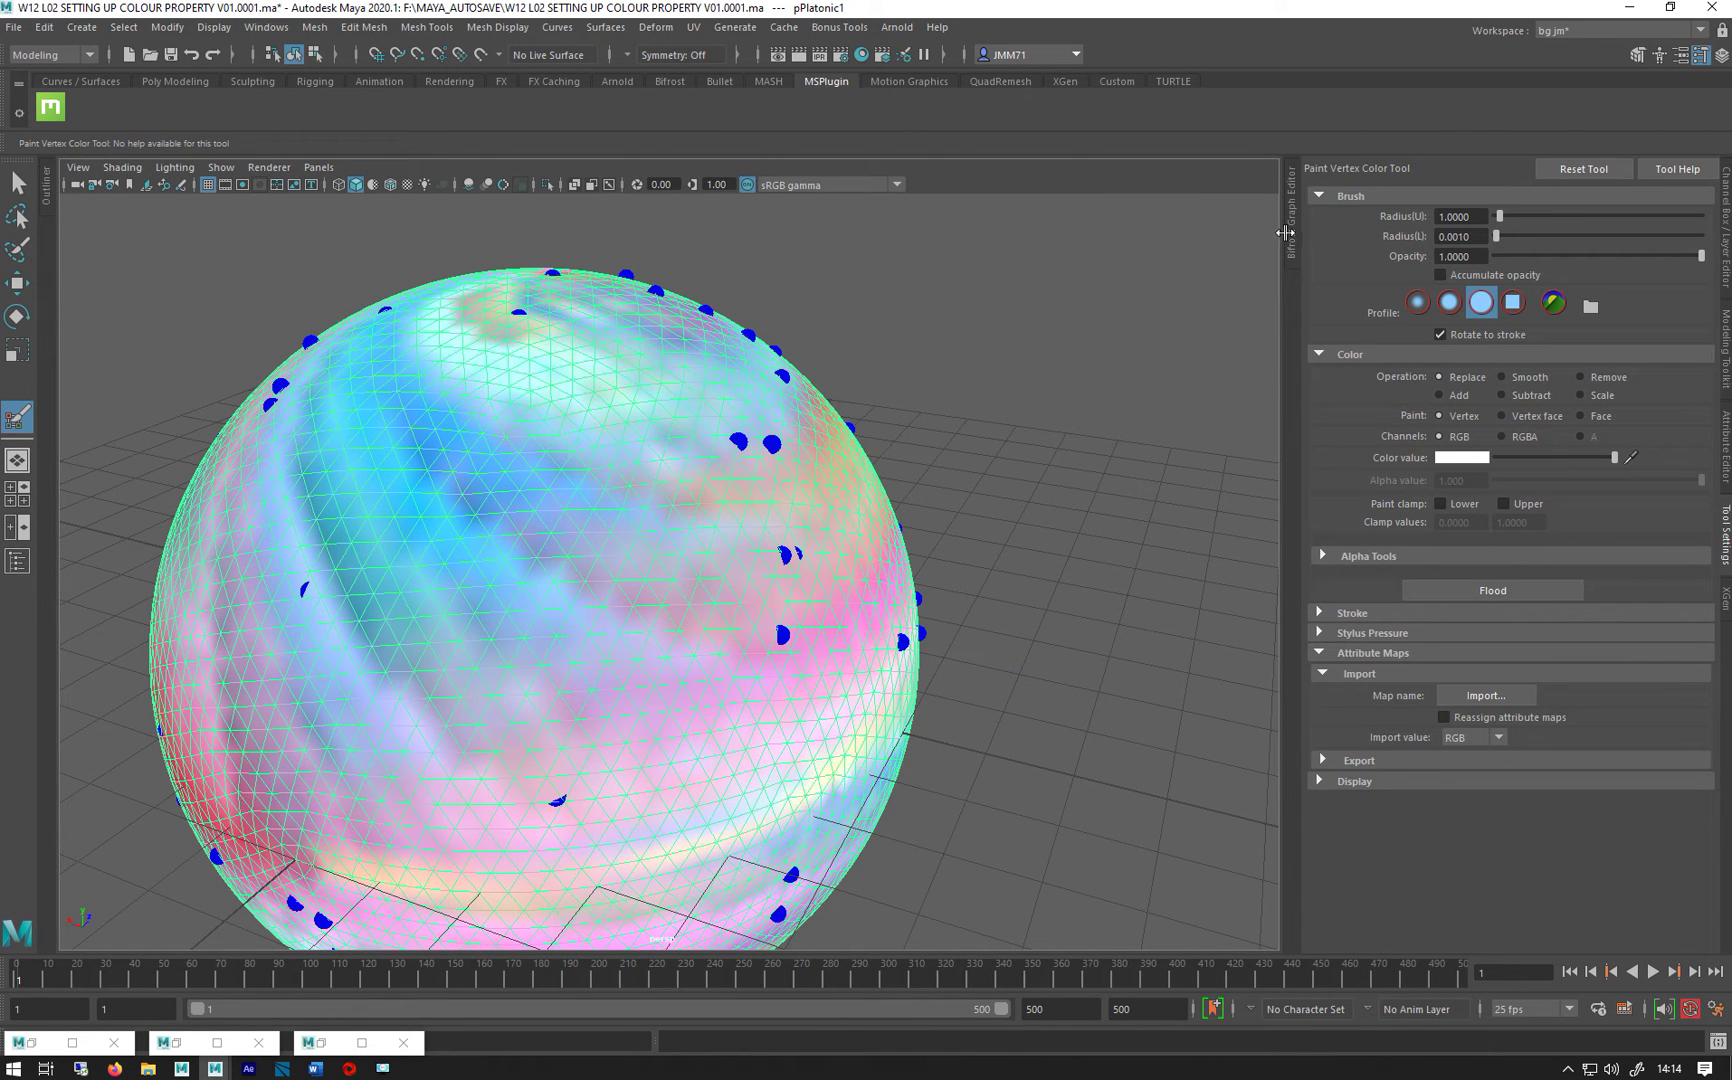
left_click(1290, 240)
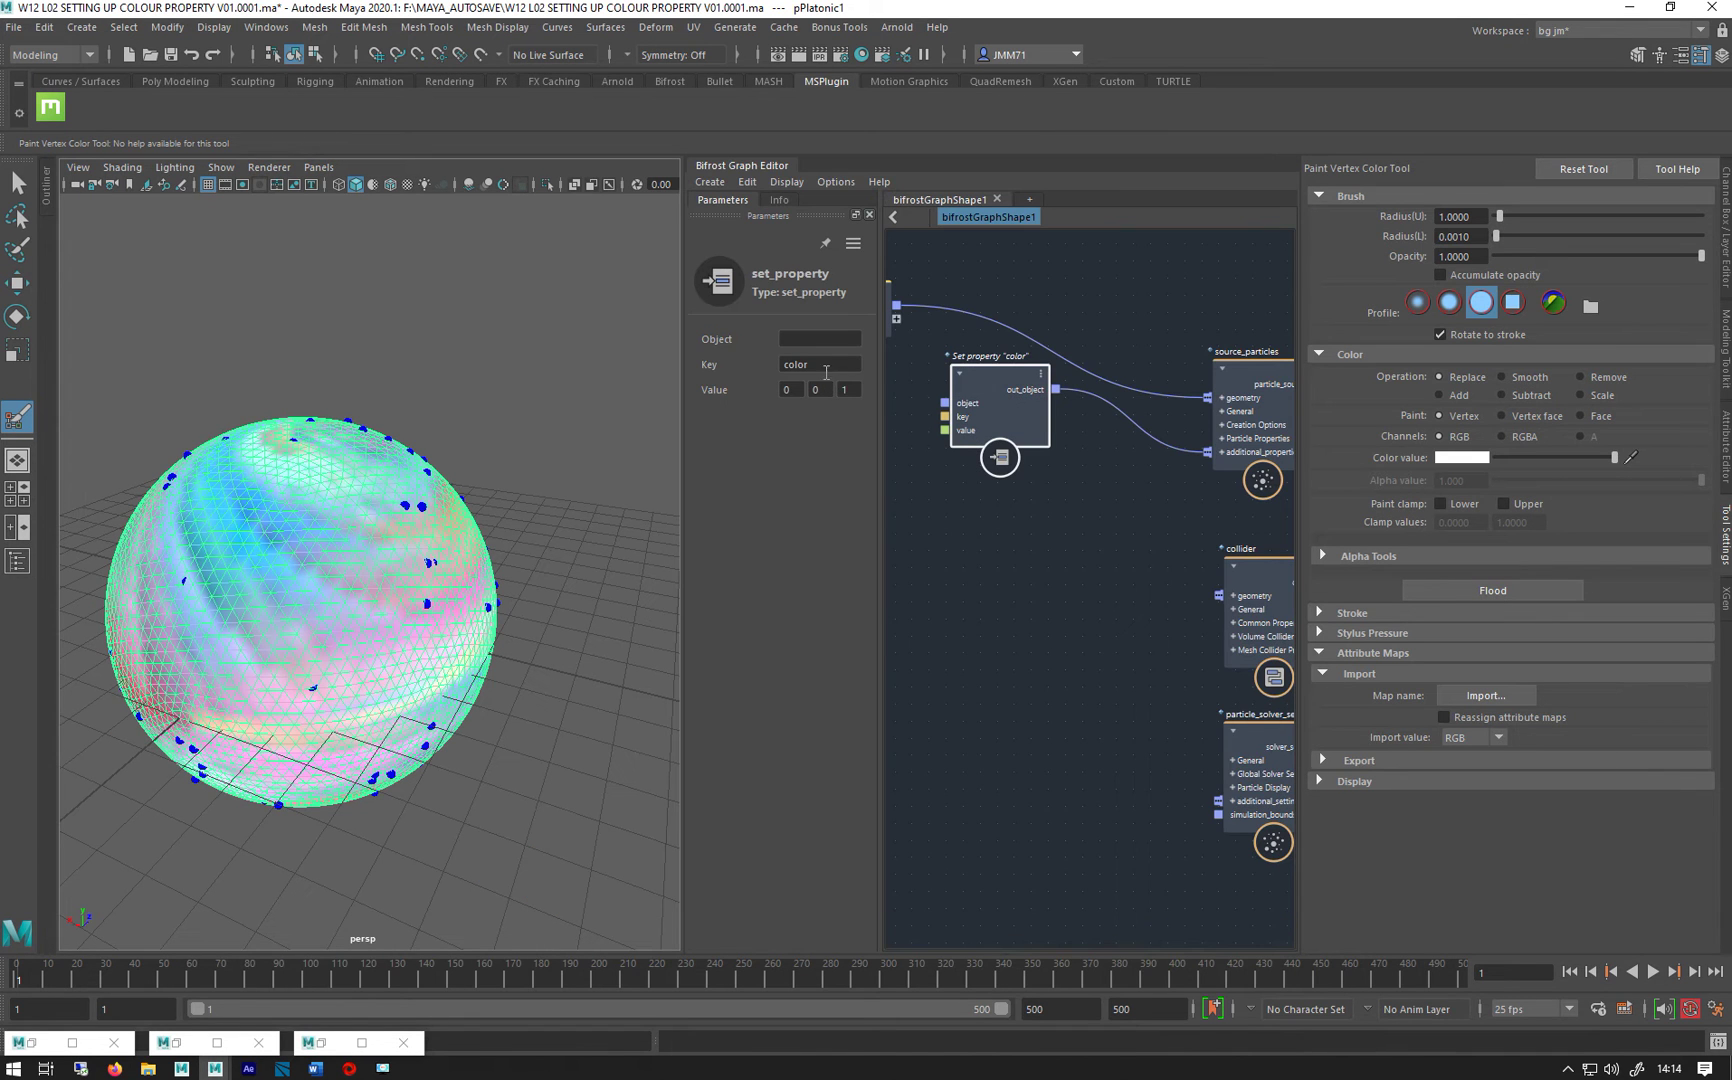
double_click(778, 365)
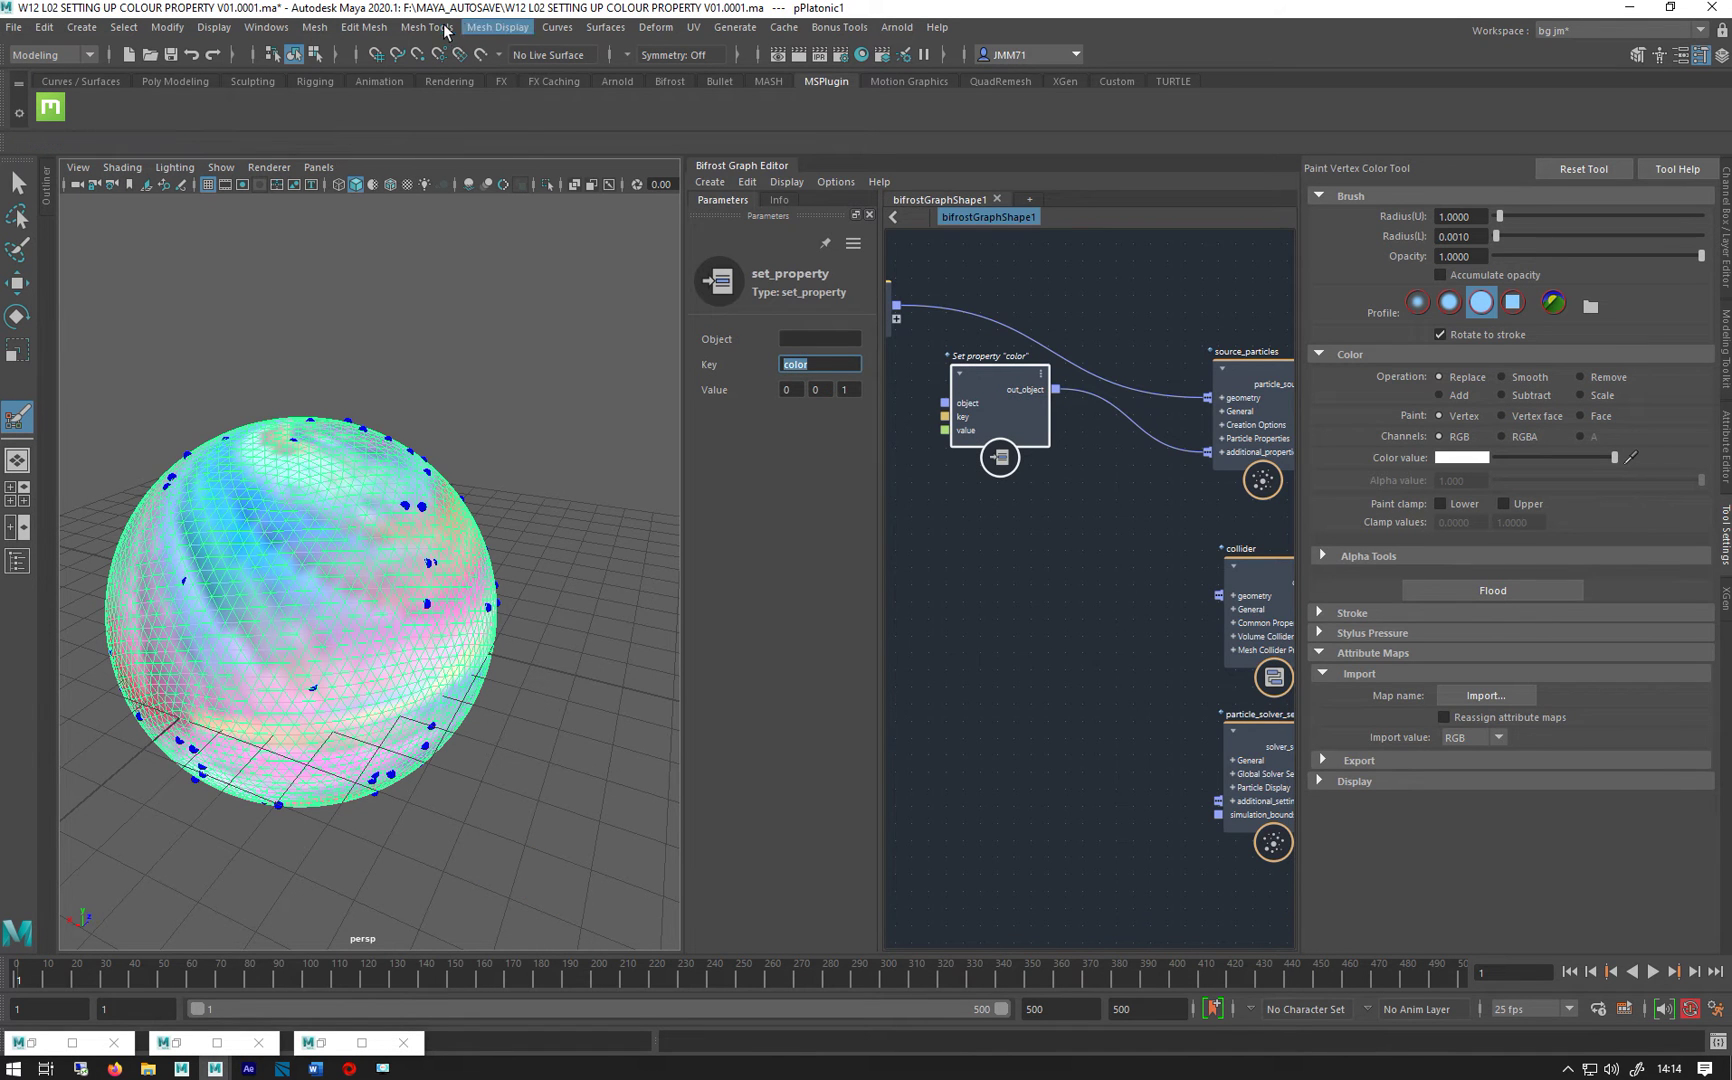
Step: In the Color Set Editor, rename colorSet1 to 'color'
left_click(490, 28)
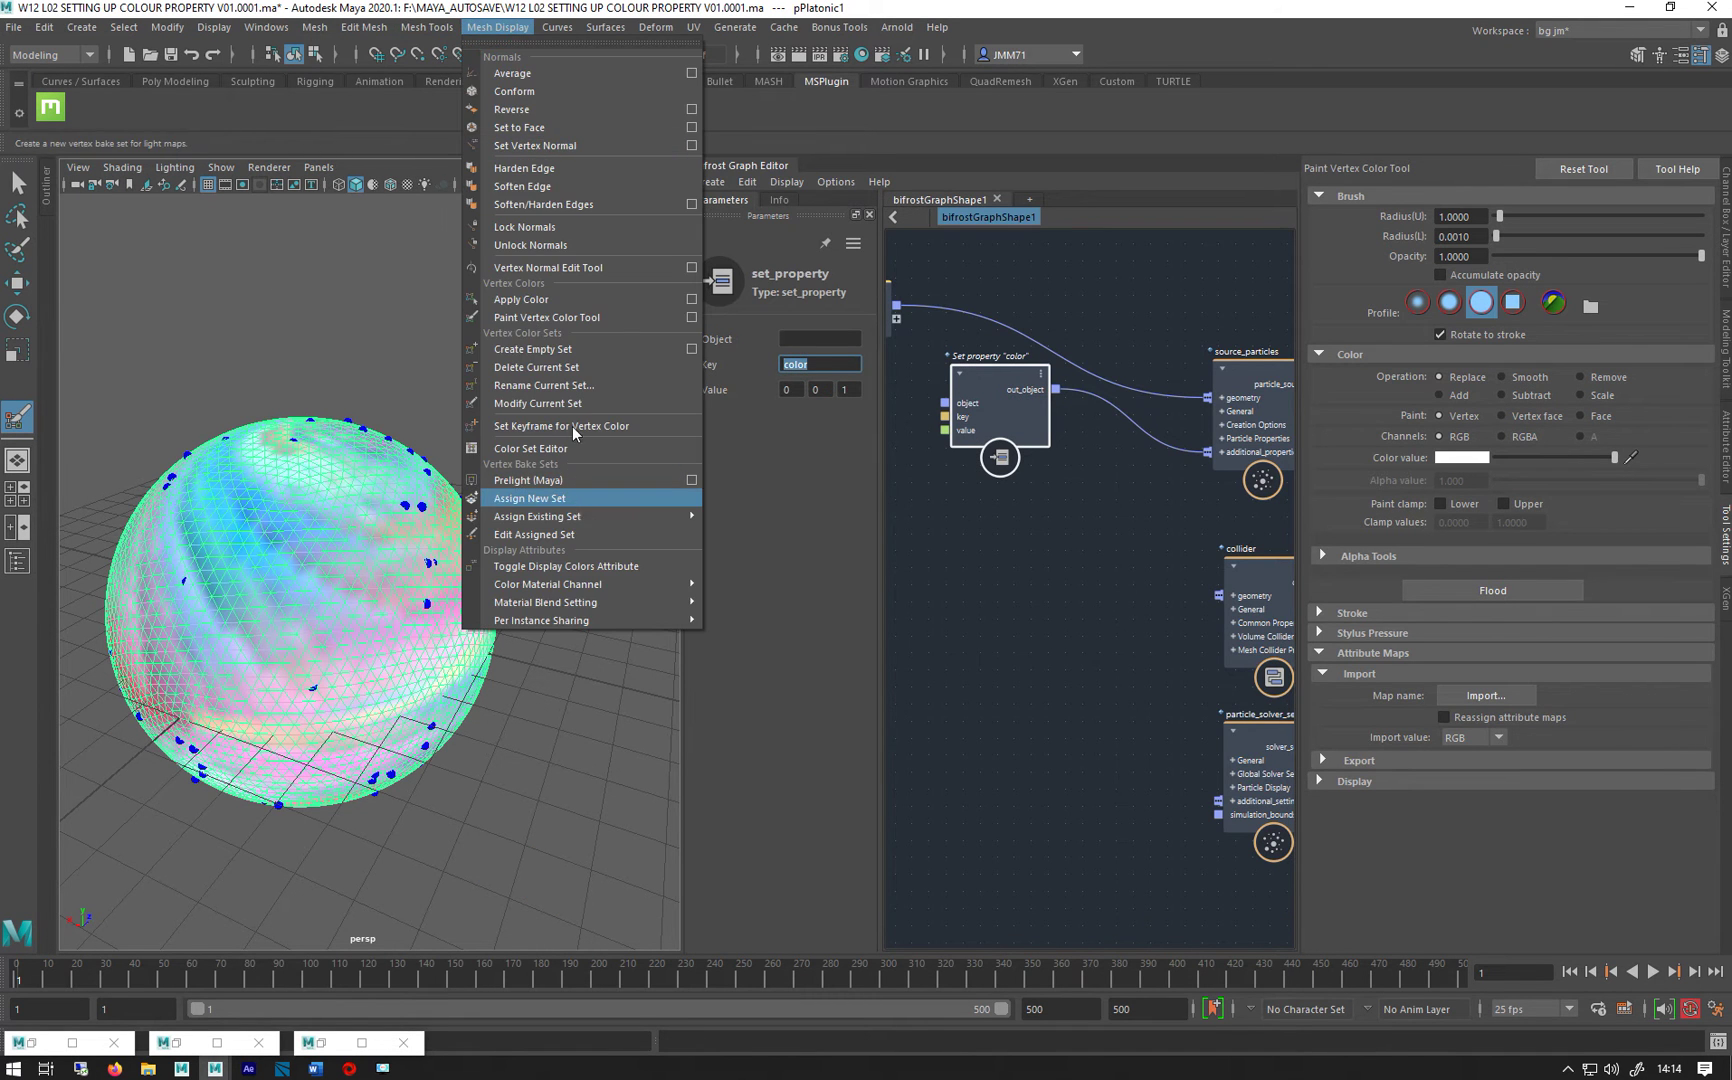
left_click(35, 58)
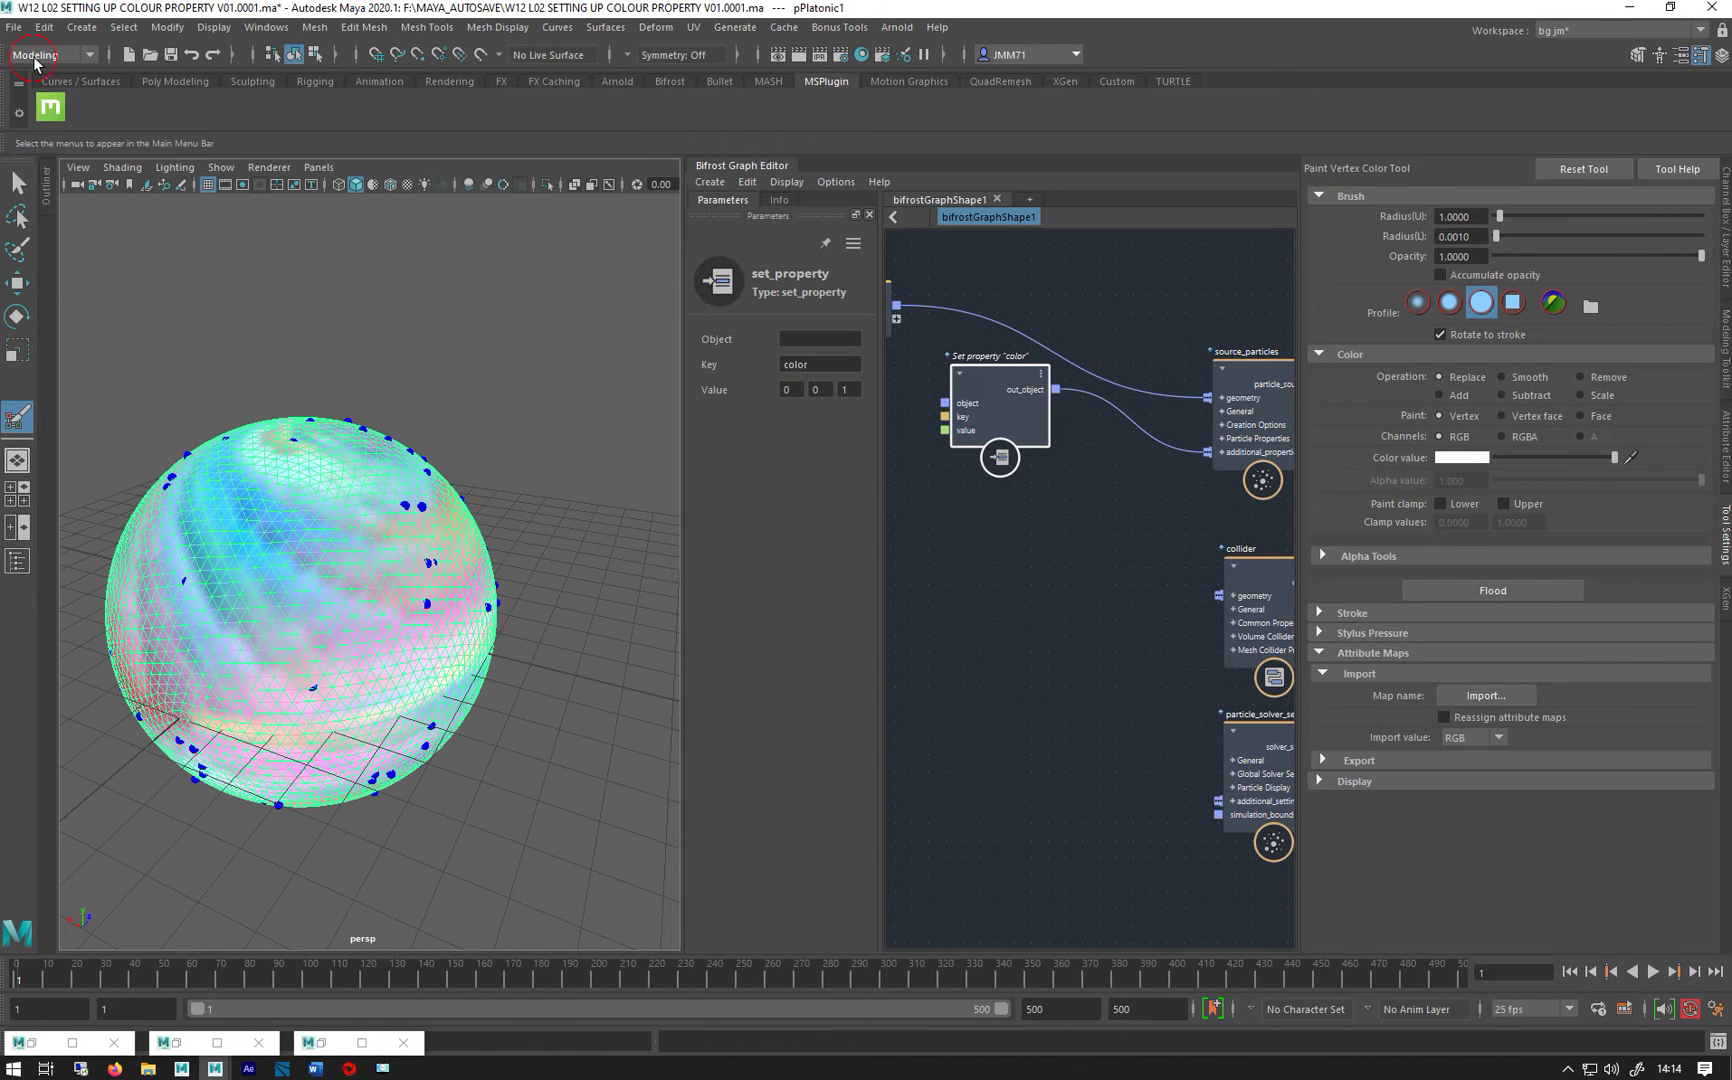
left_click(497, 27)
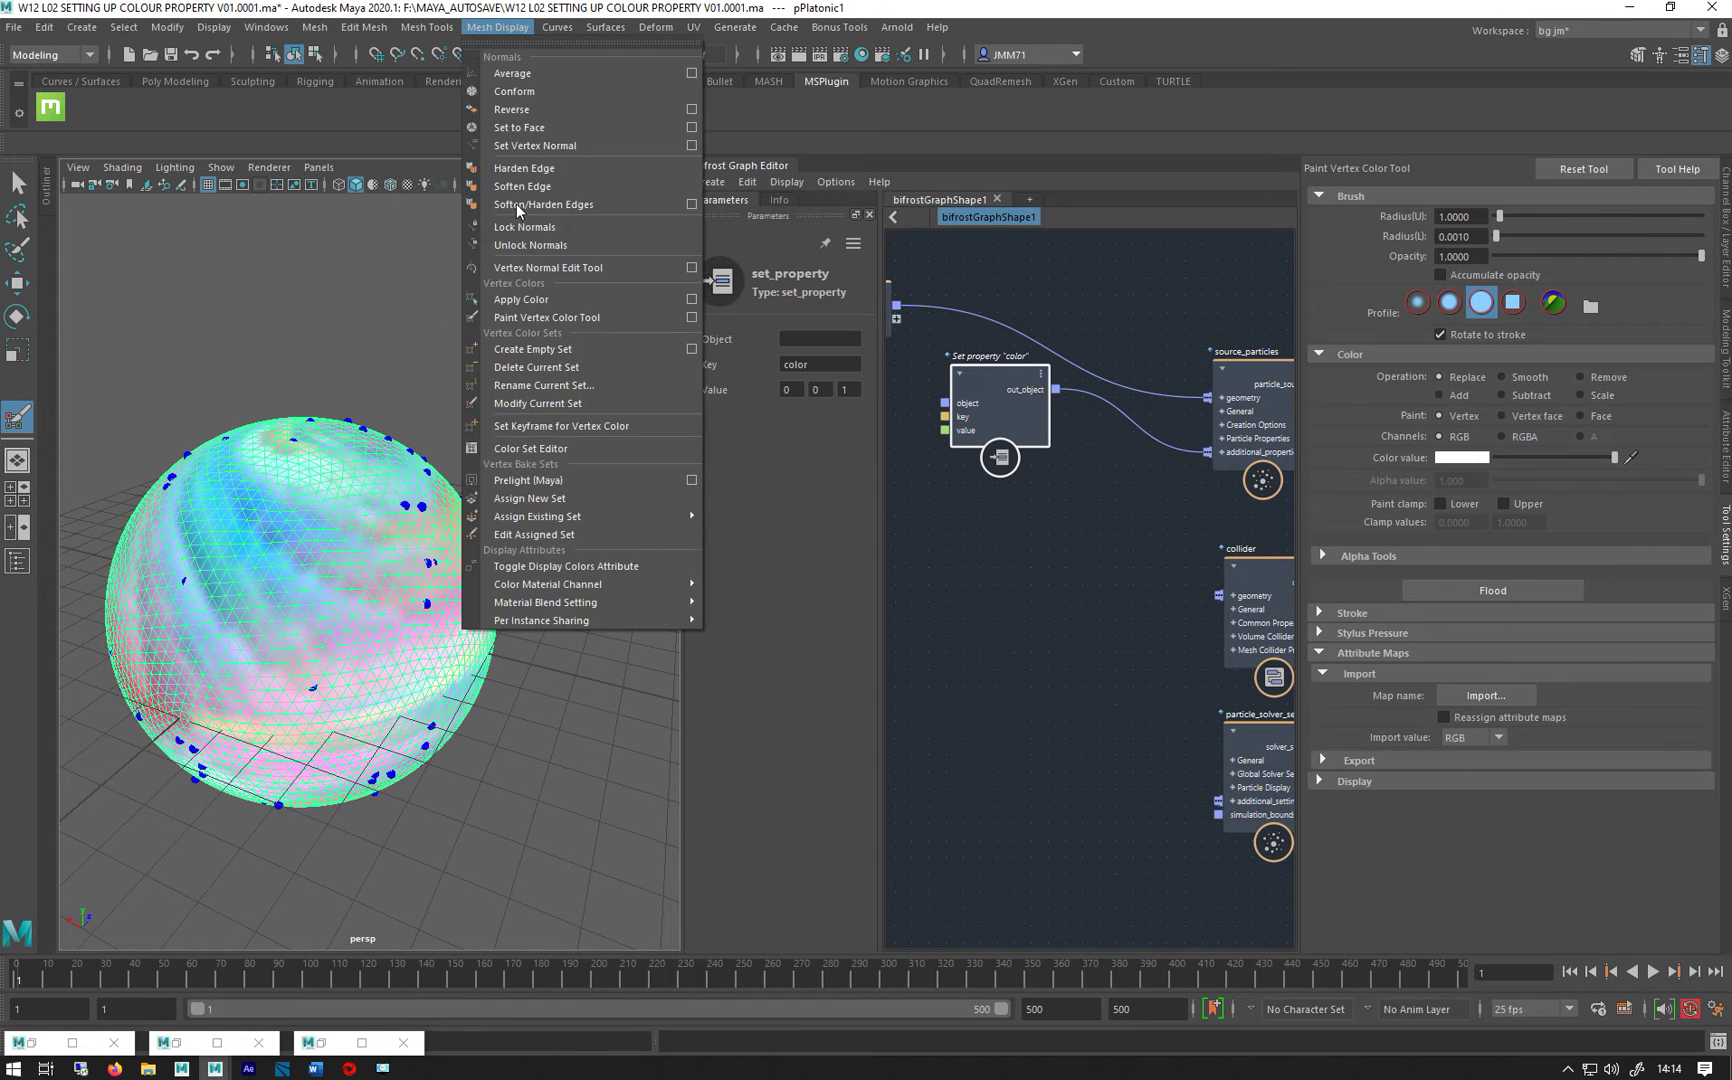
left_click(537, 448)
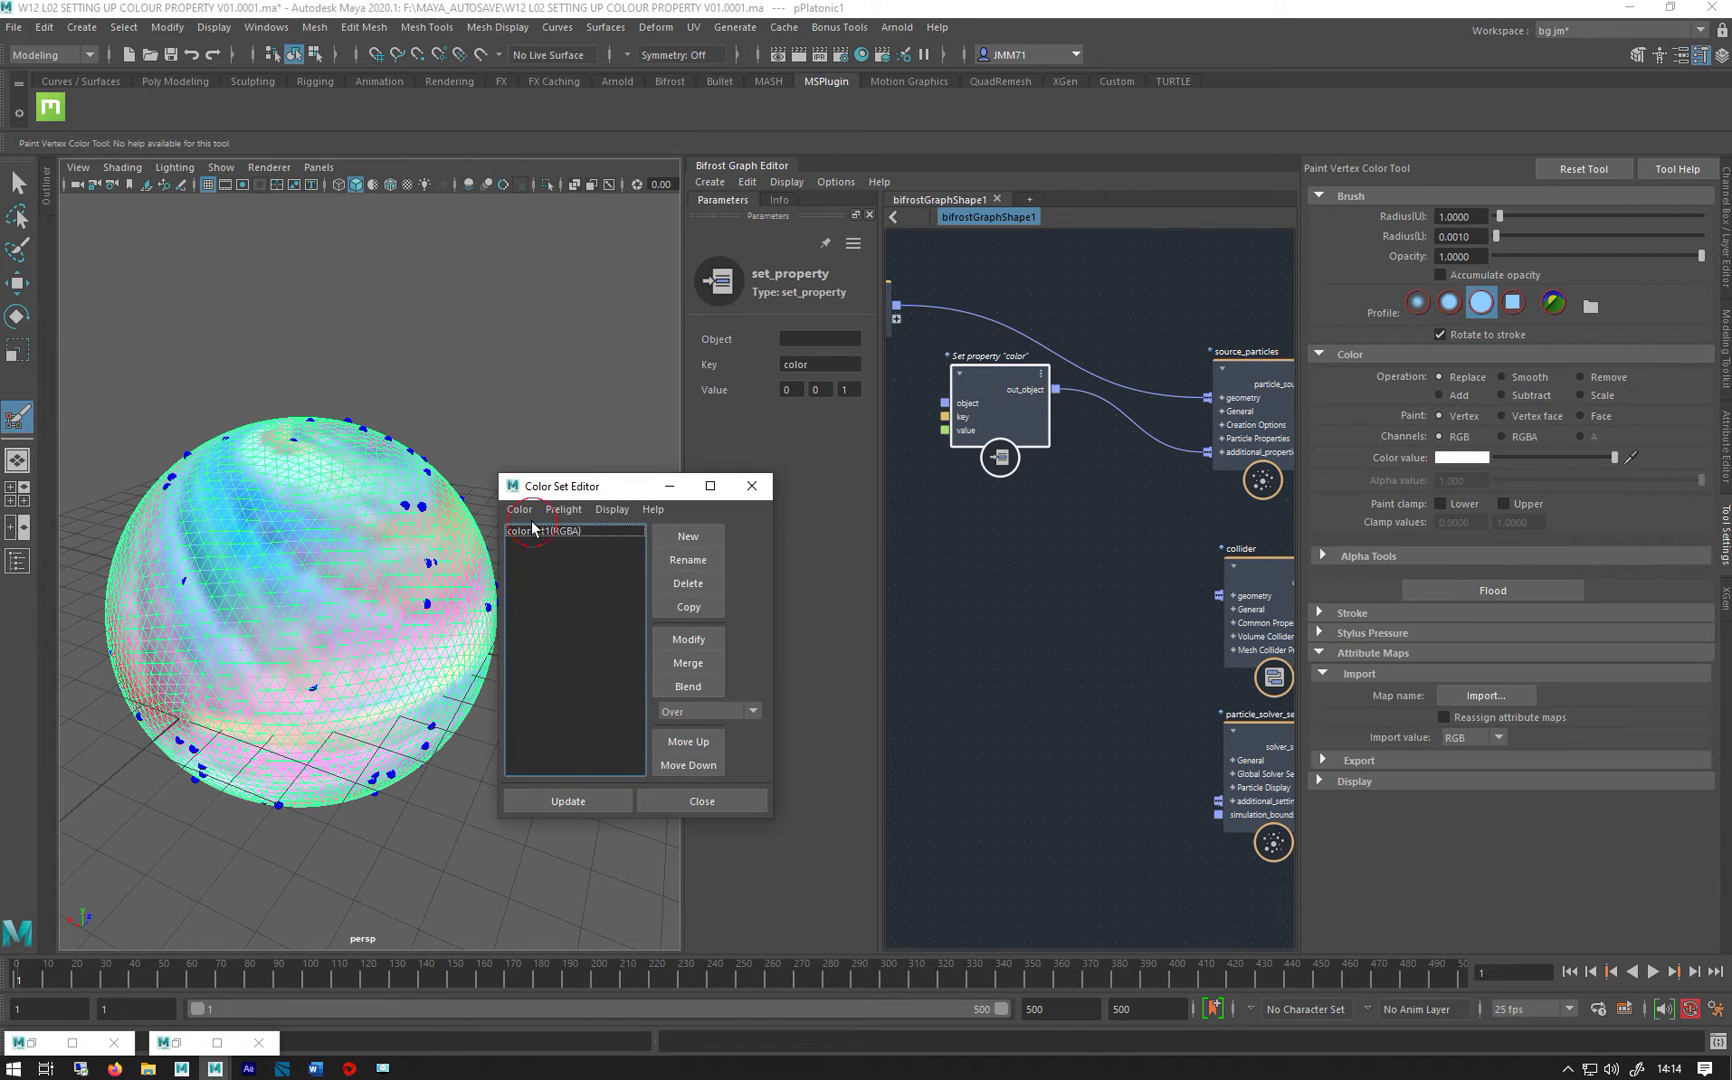
left_click(533, 529)
left_click(694, 562)
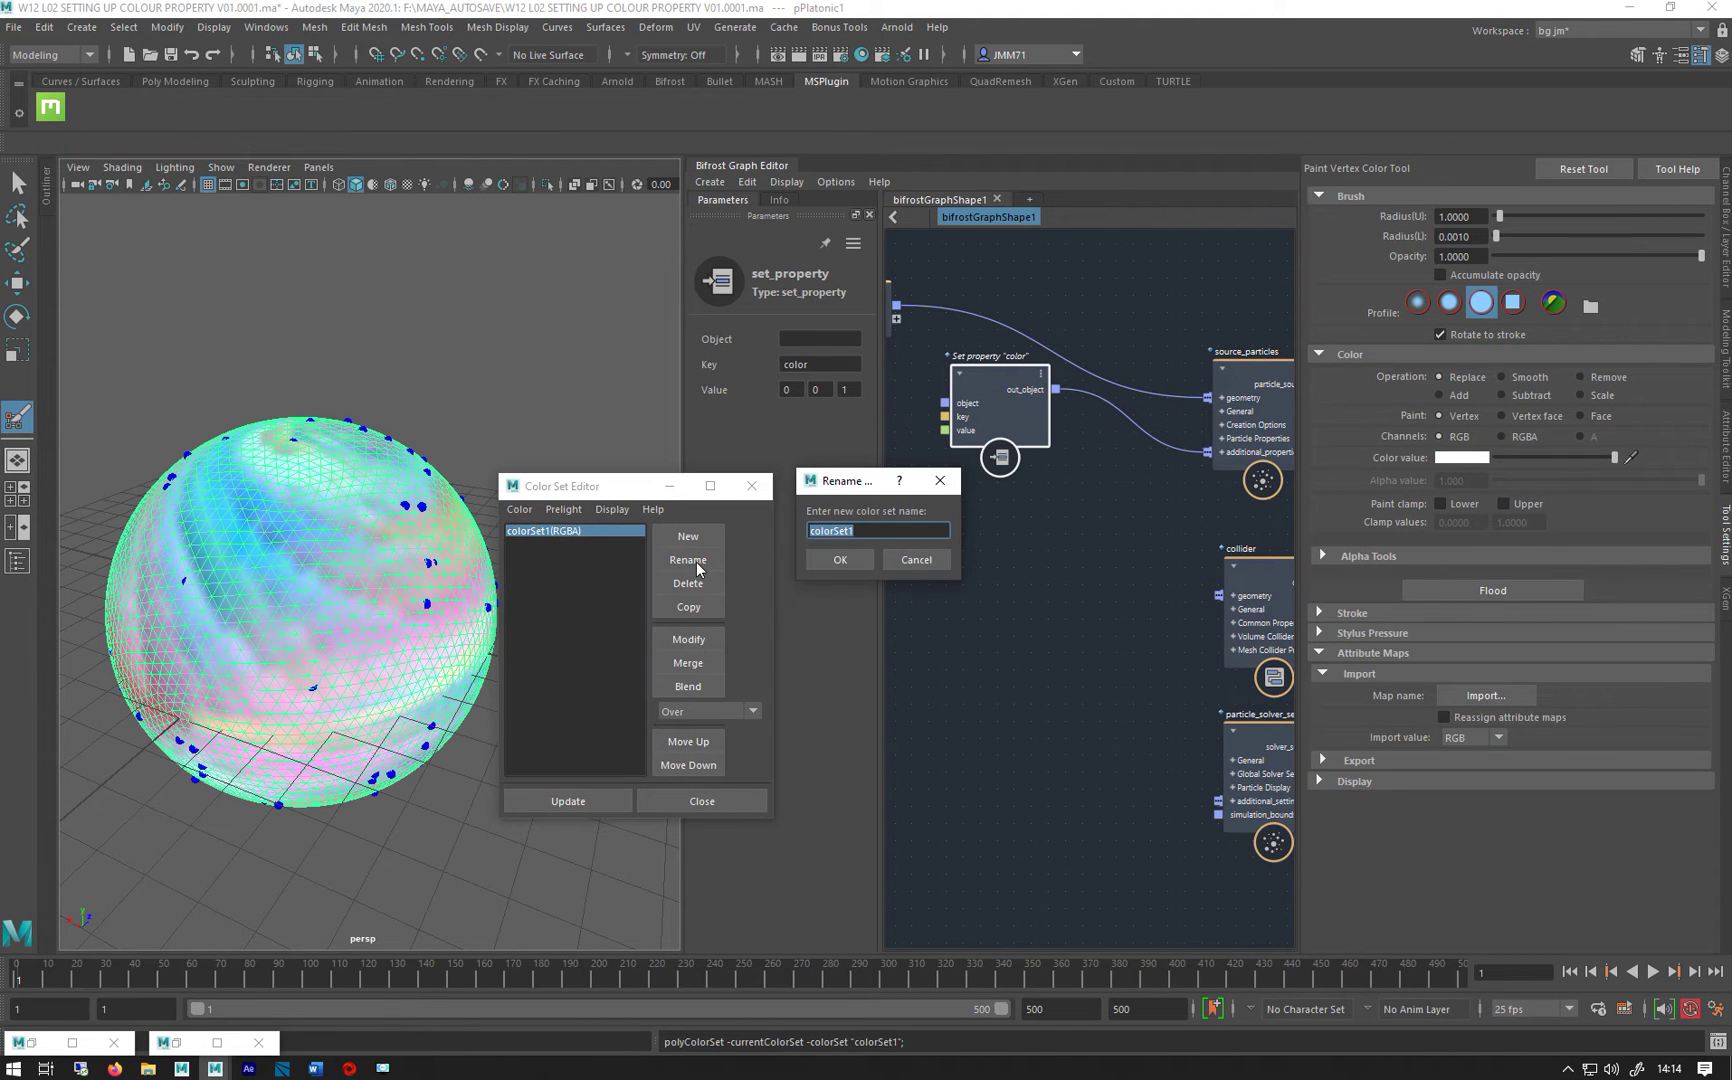
type("colo")
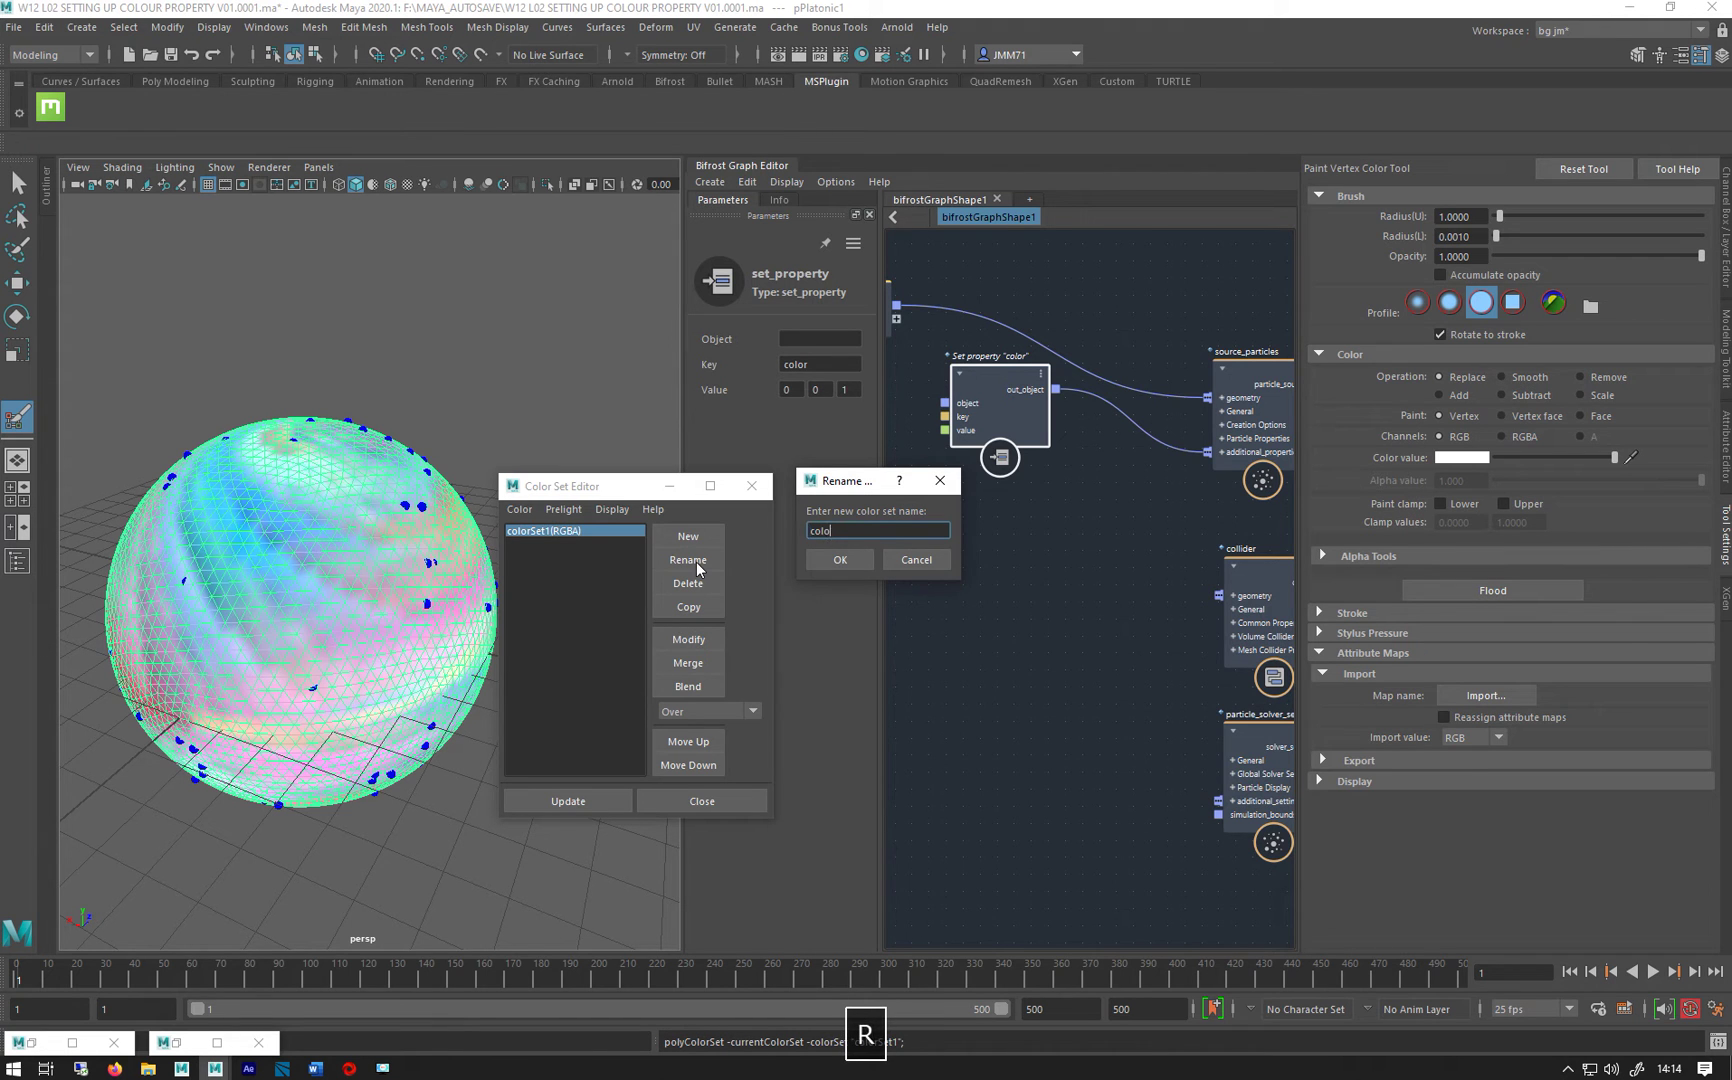
type("r")
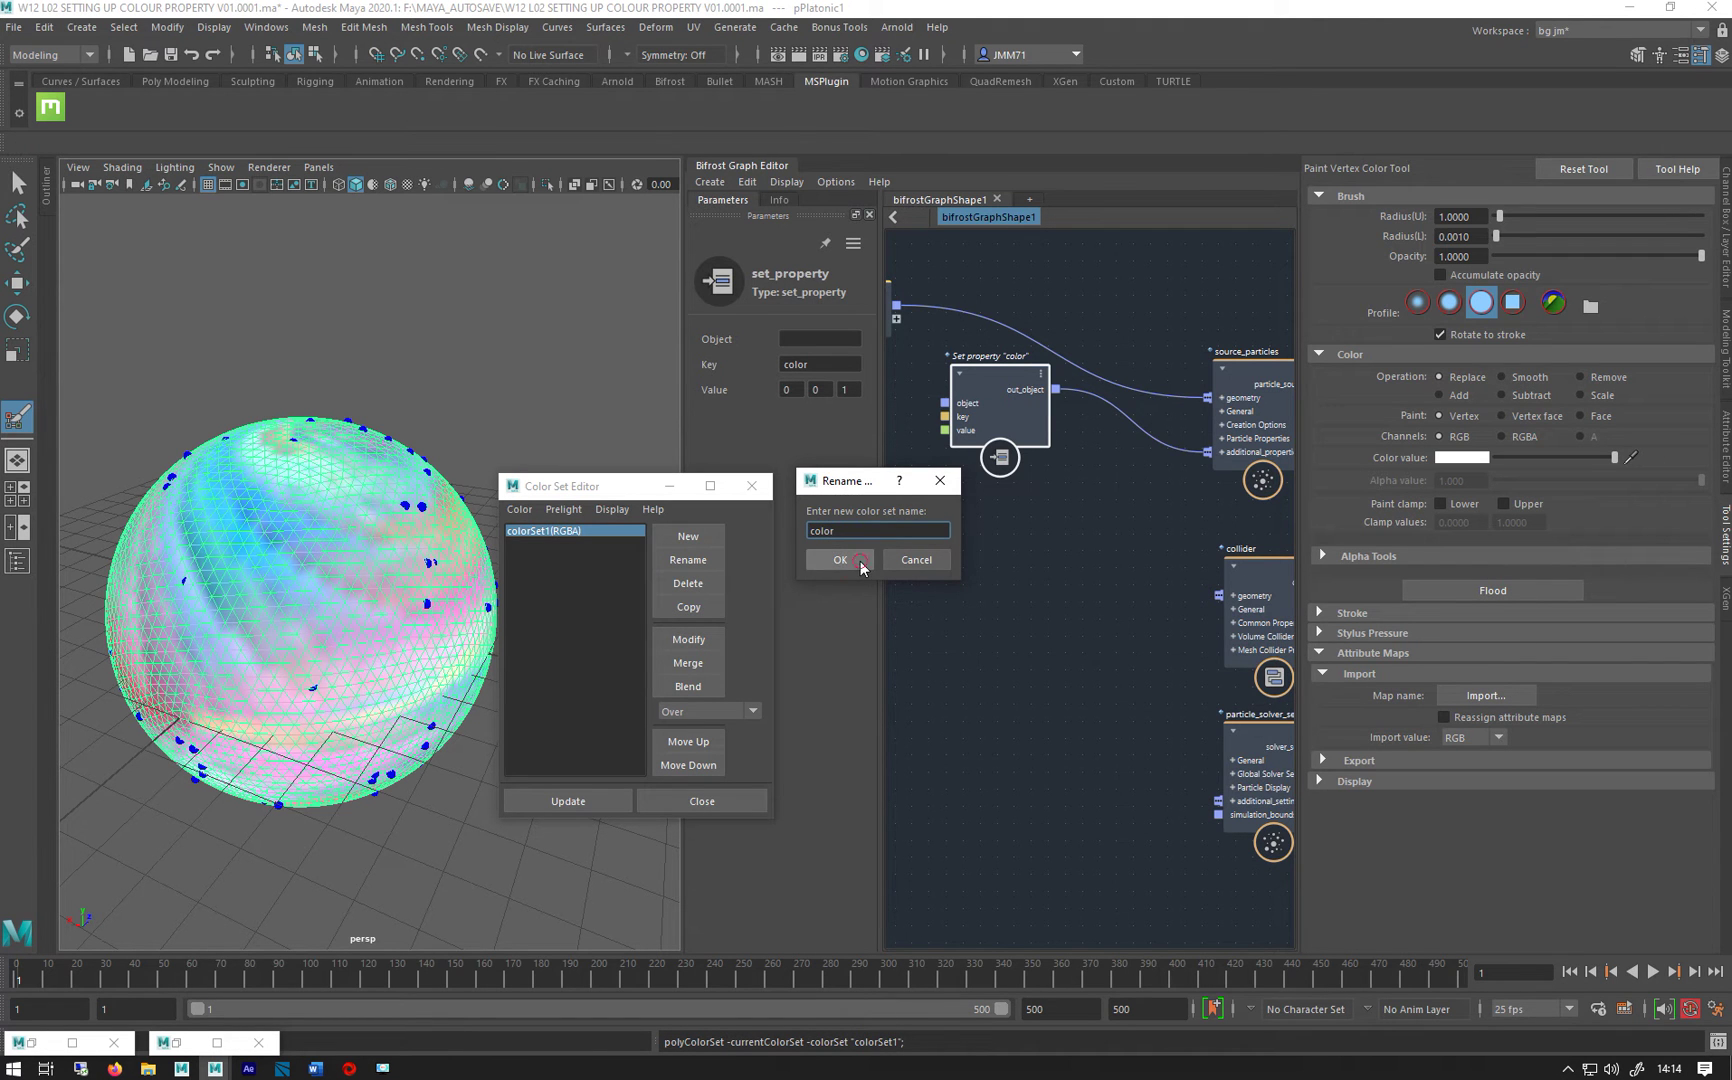
left_click(861, 562)
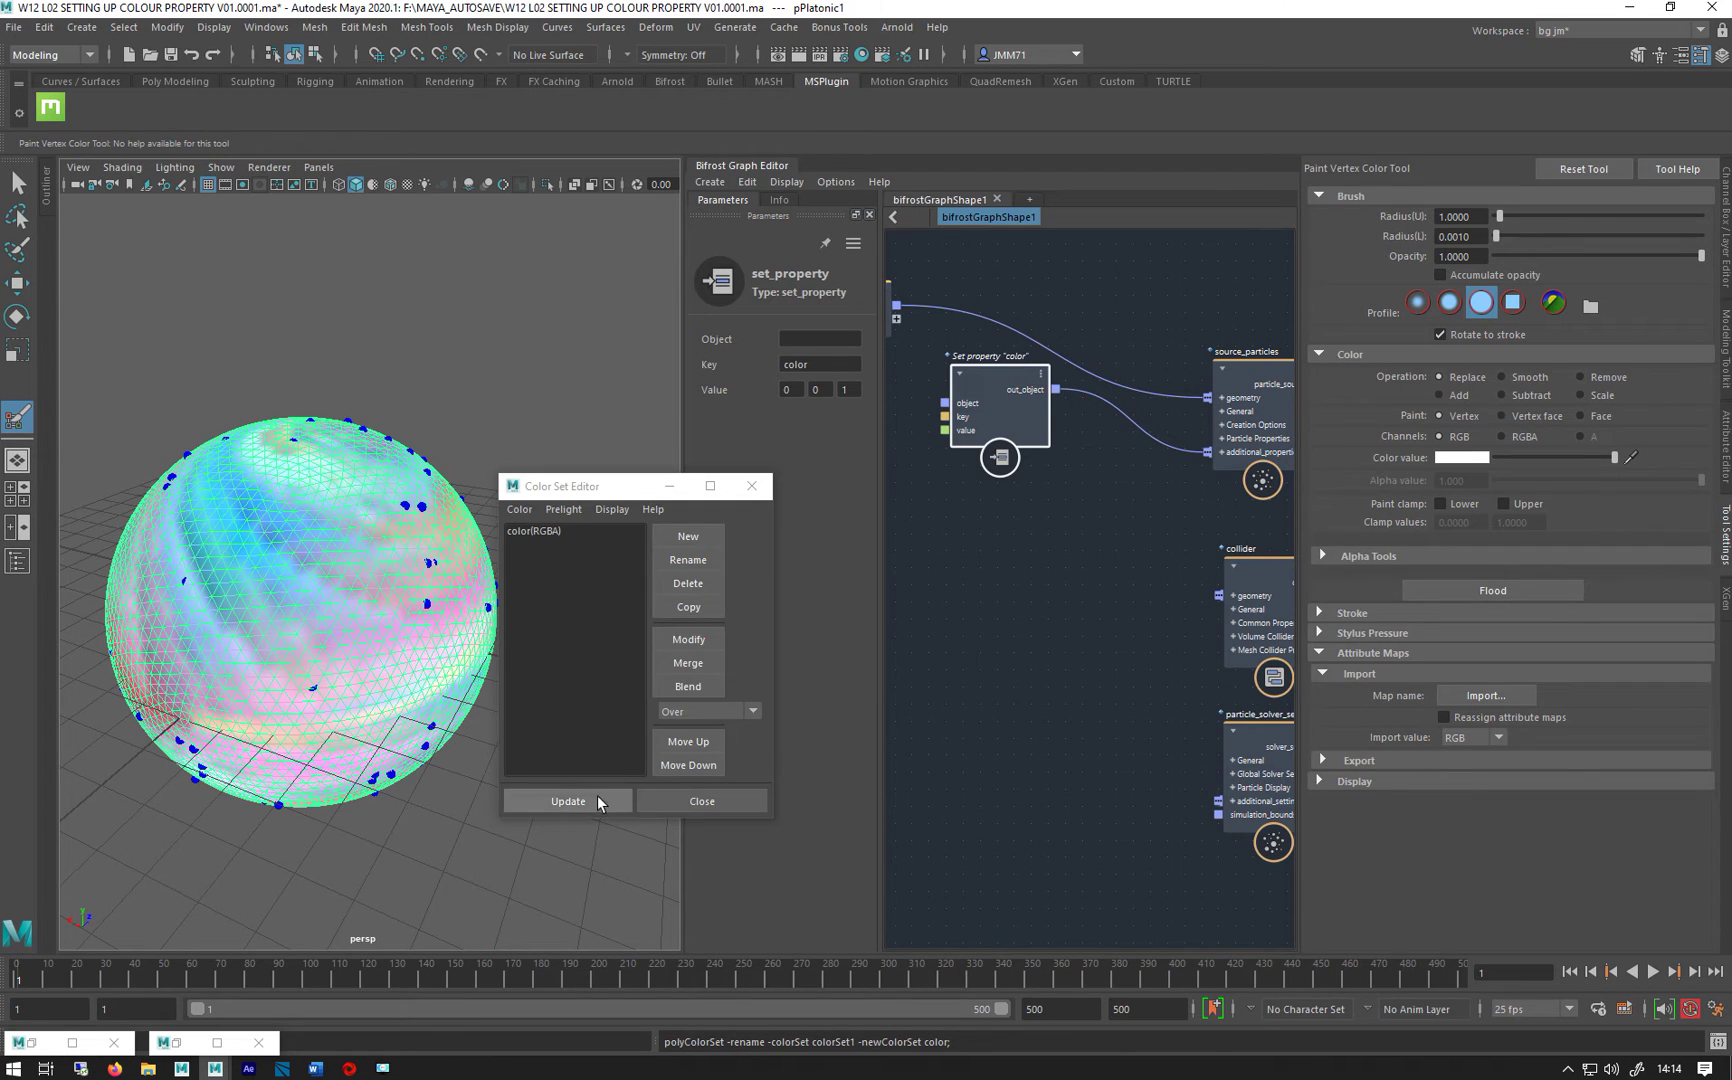
Step: Close the Color Set Editor and replay the particles from frame 1; they remain blue
left_click(702, 801)
left_click(1652, 975)
left_click(1652, 975)
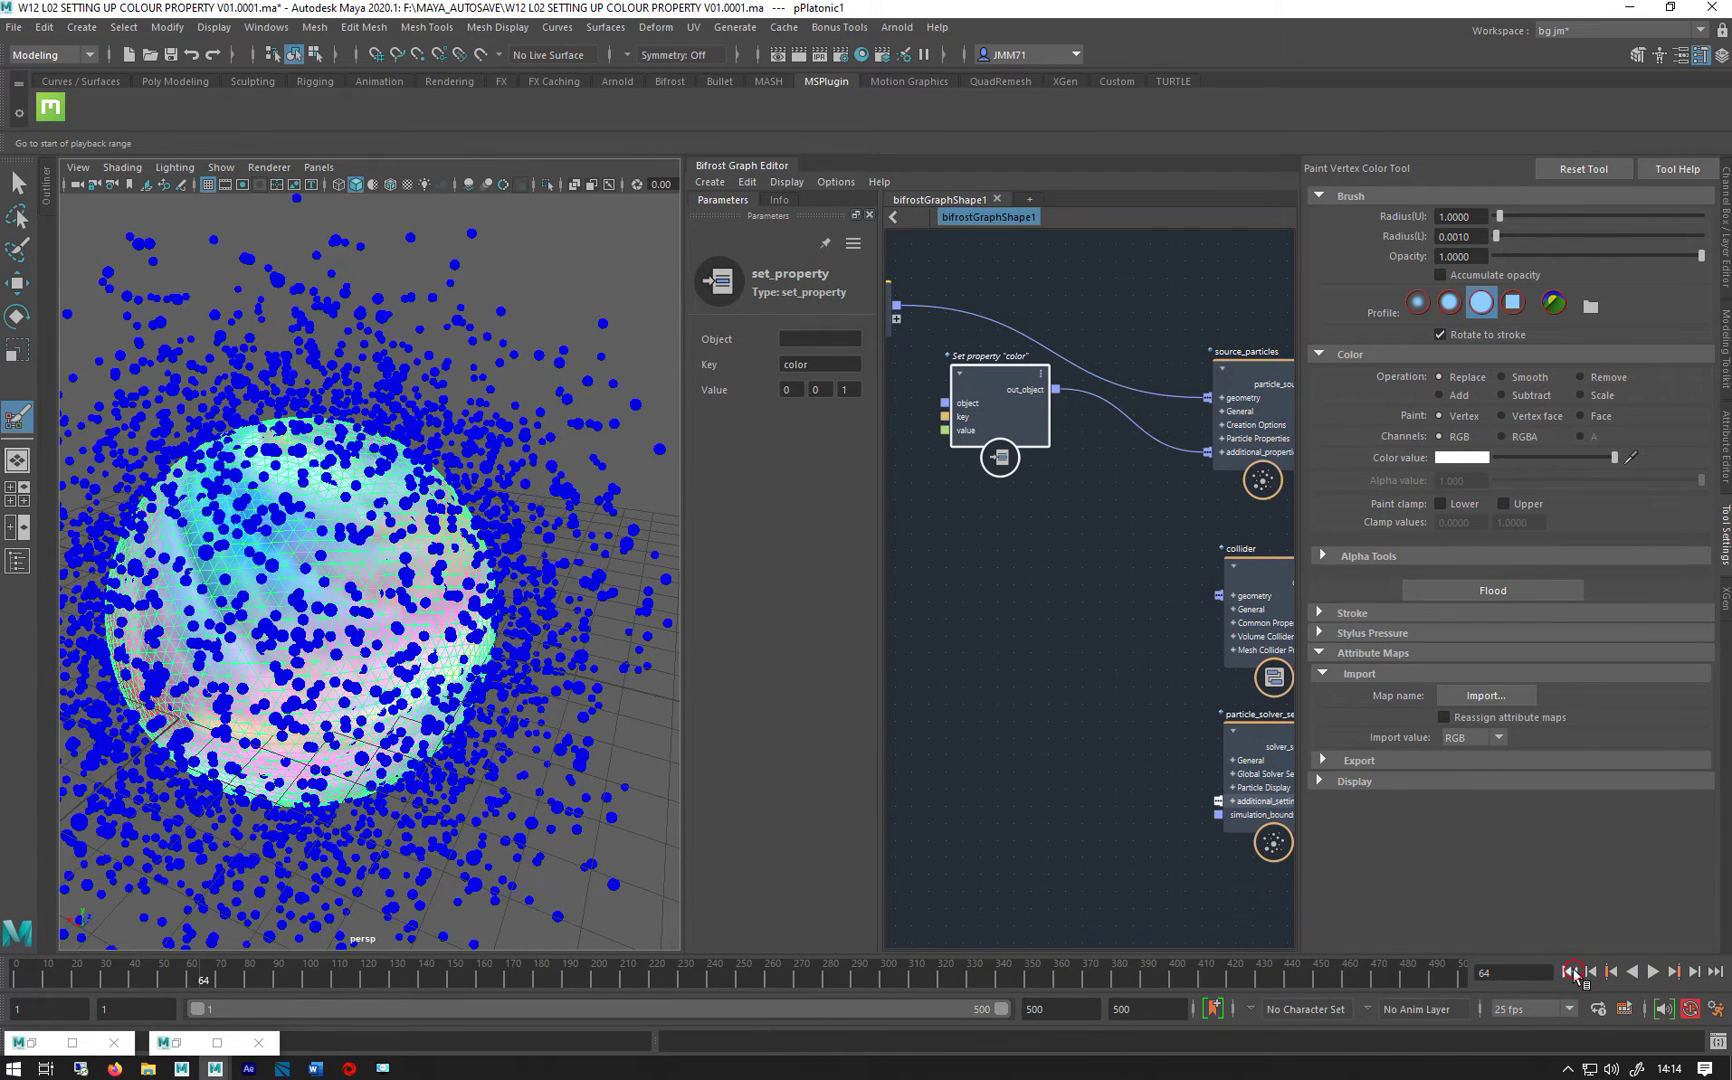
left_click(1572, 972)
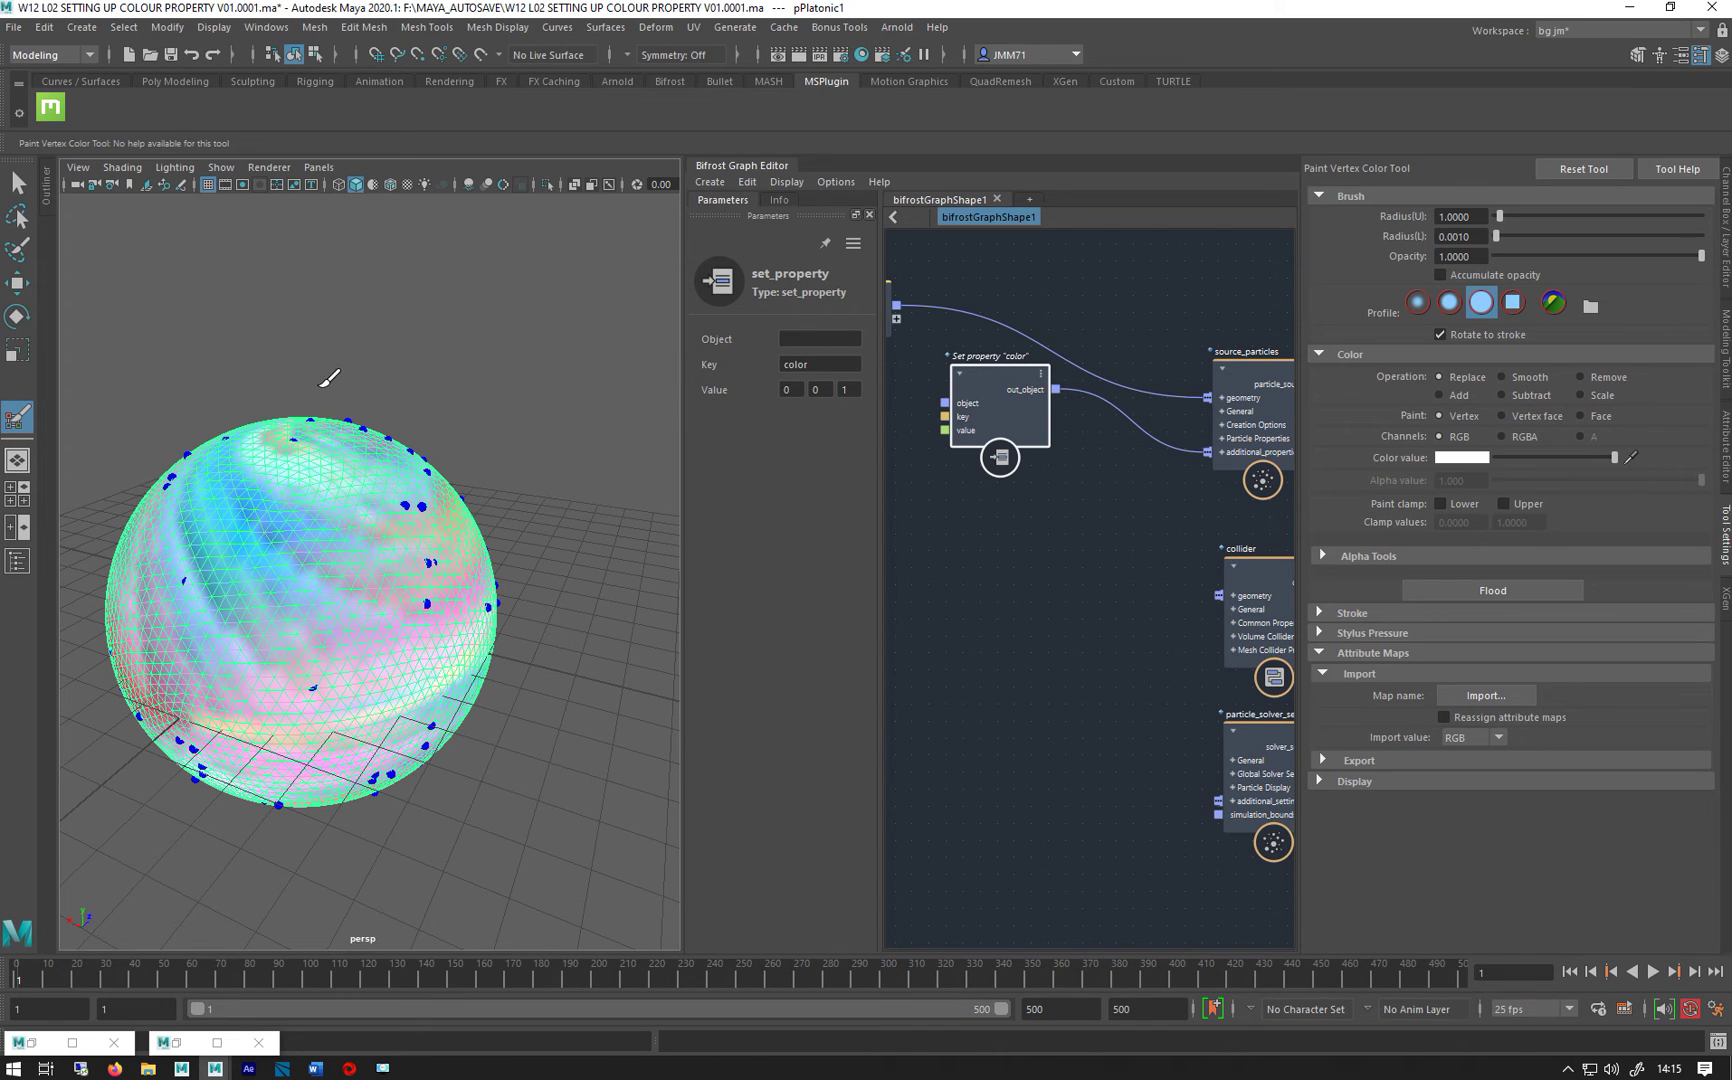
Step: Close the empty Arnold RenderView window
left_click(172, 1043)
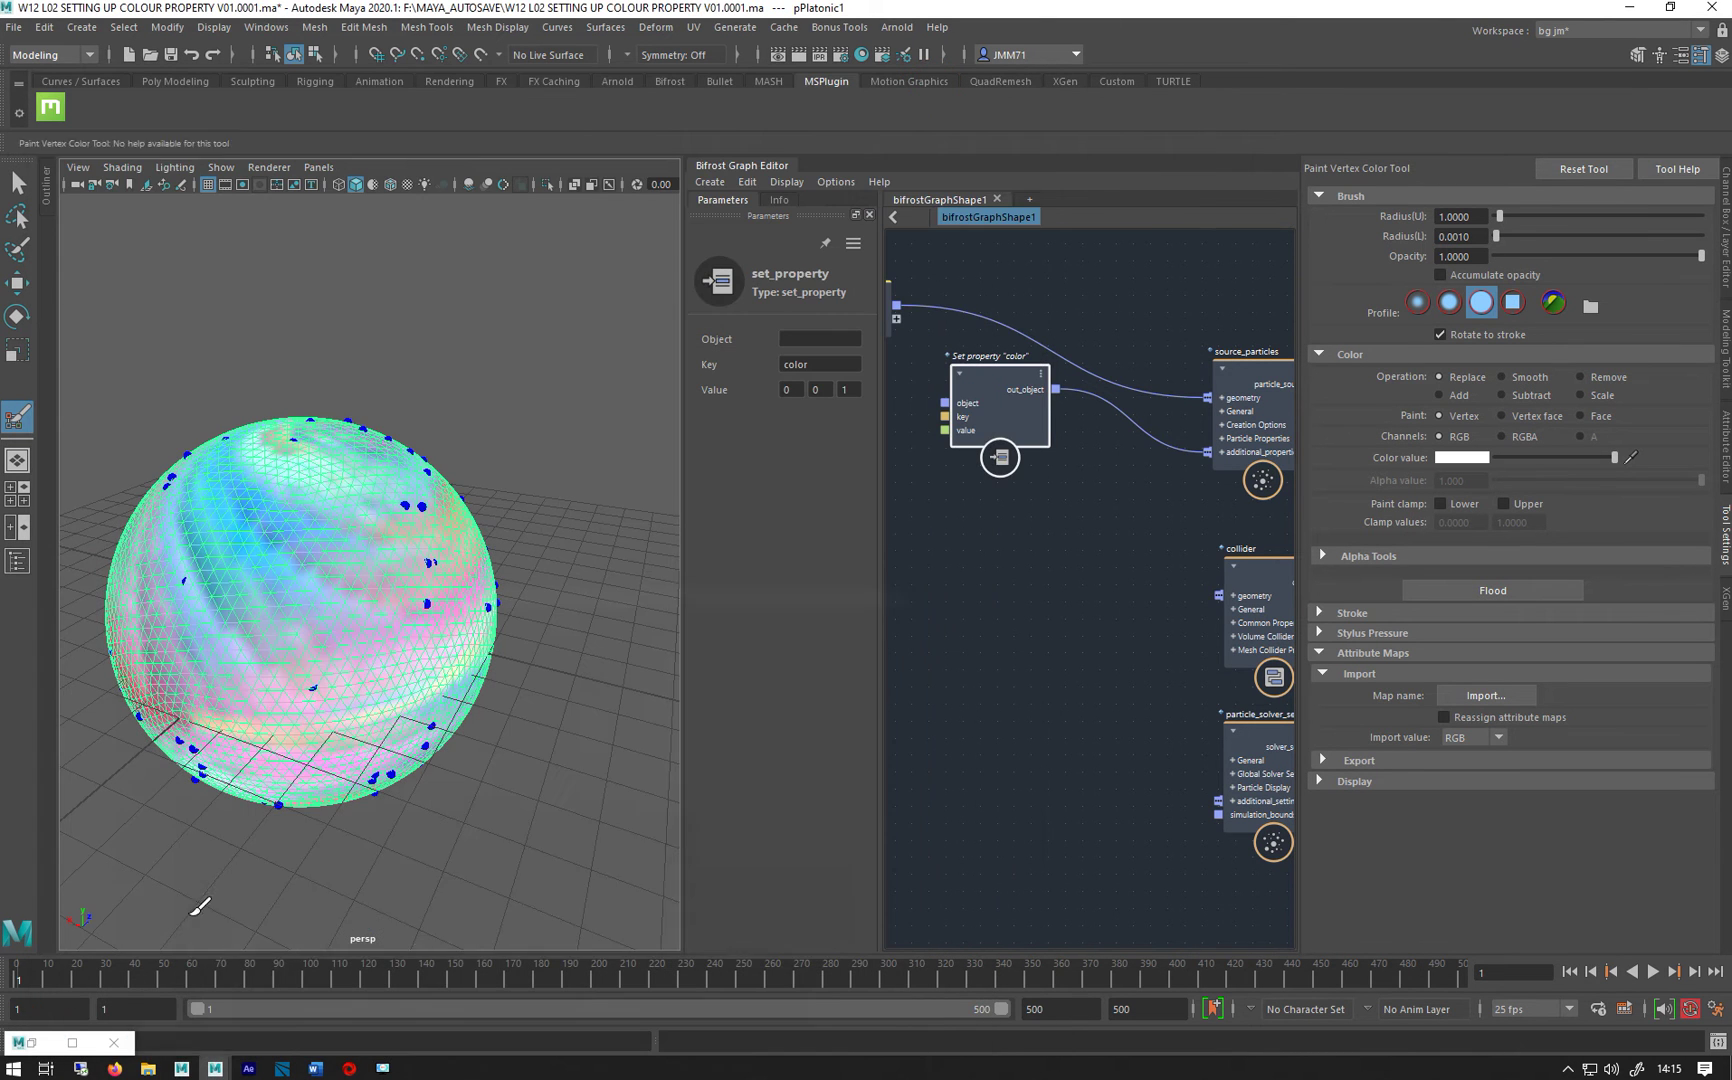
left_click(938, 86)
left_click(25, 1043)
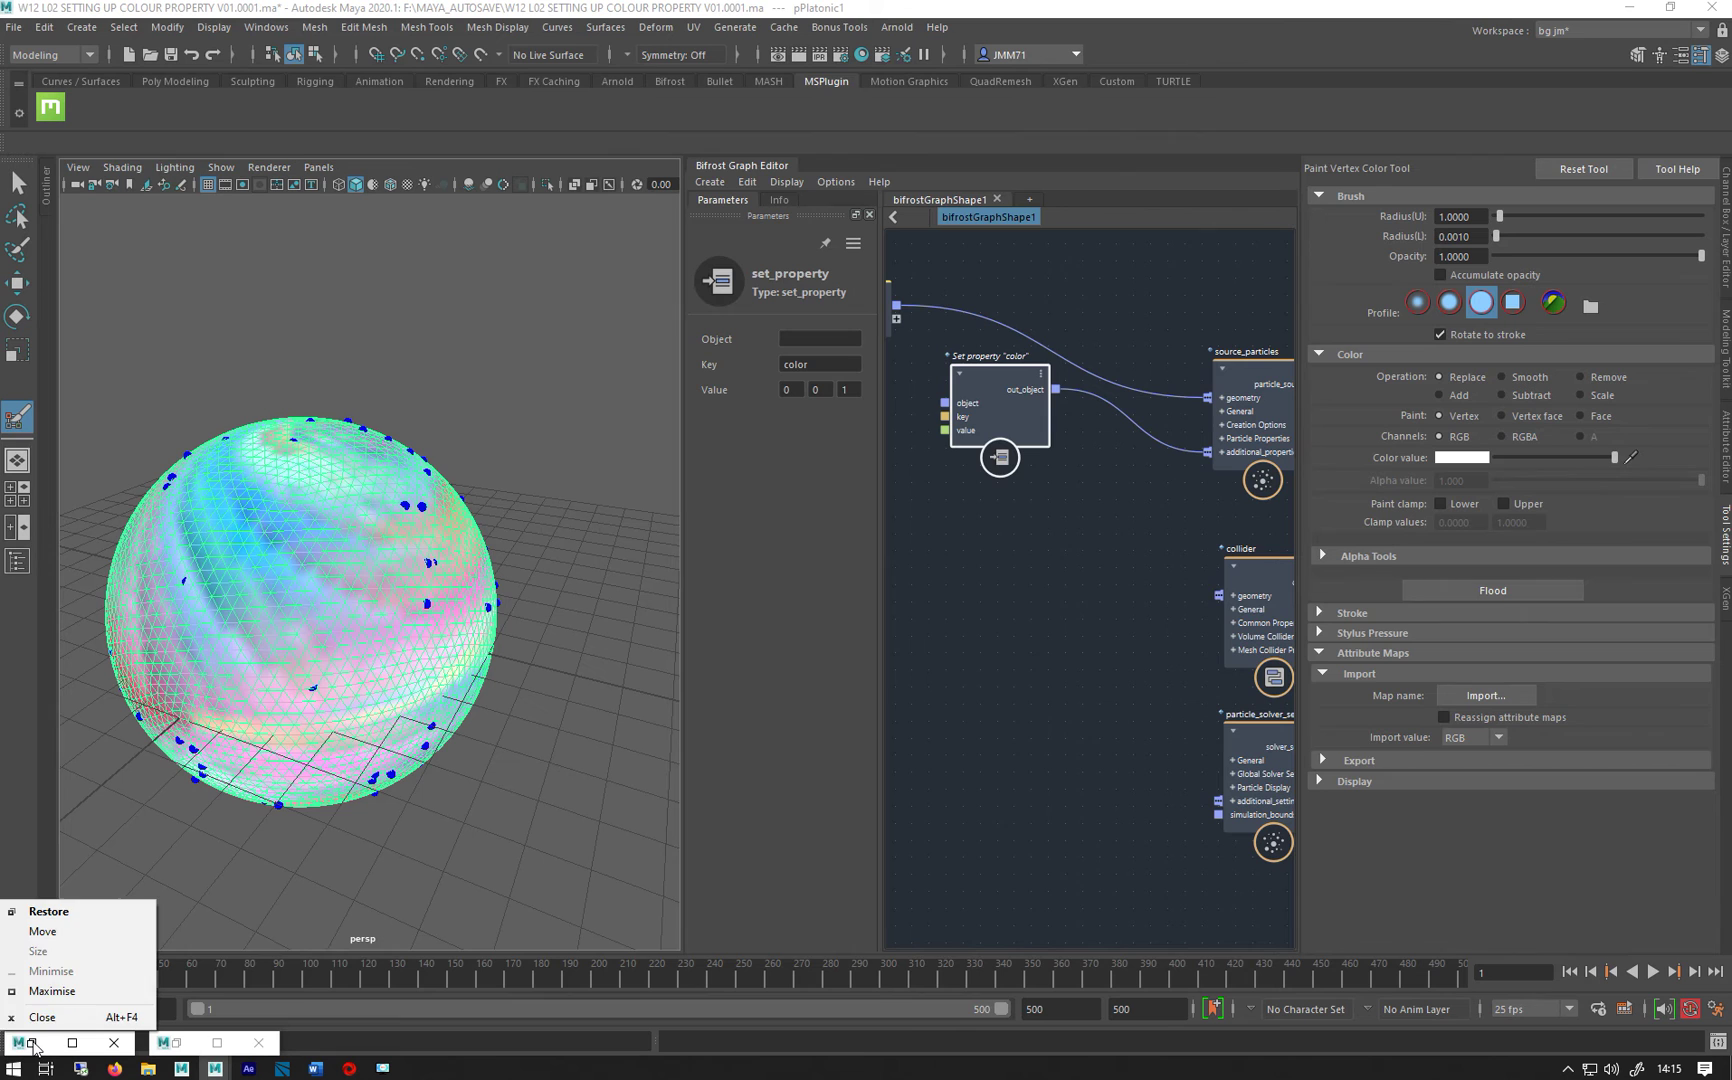
left_click(42, 1017)
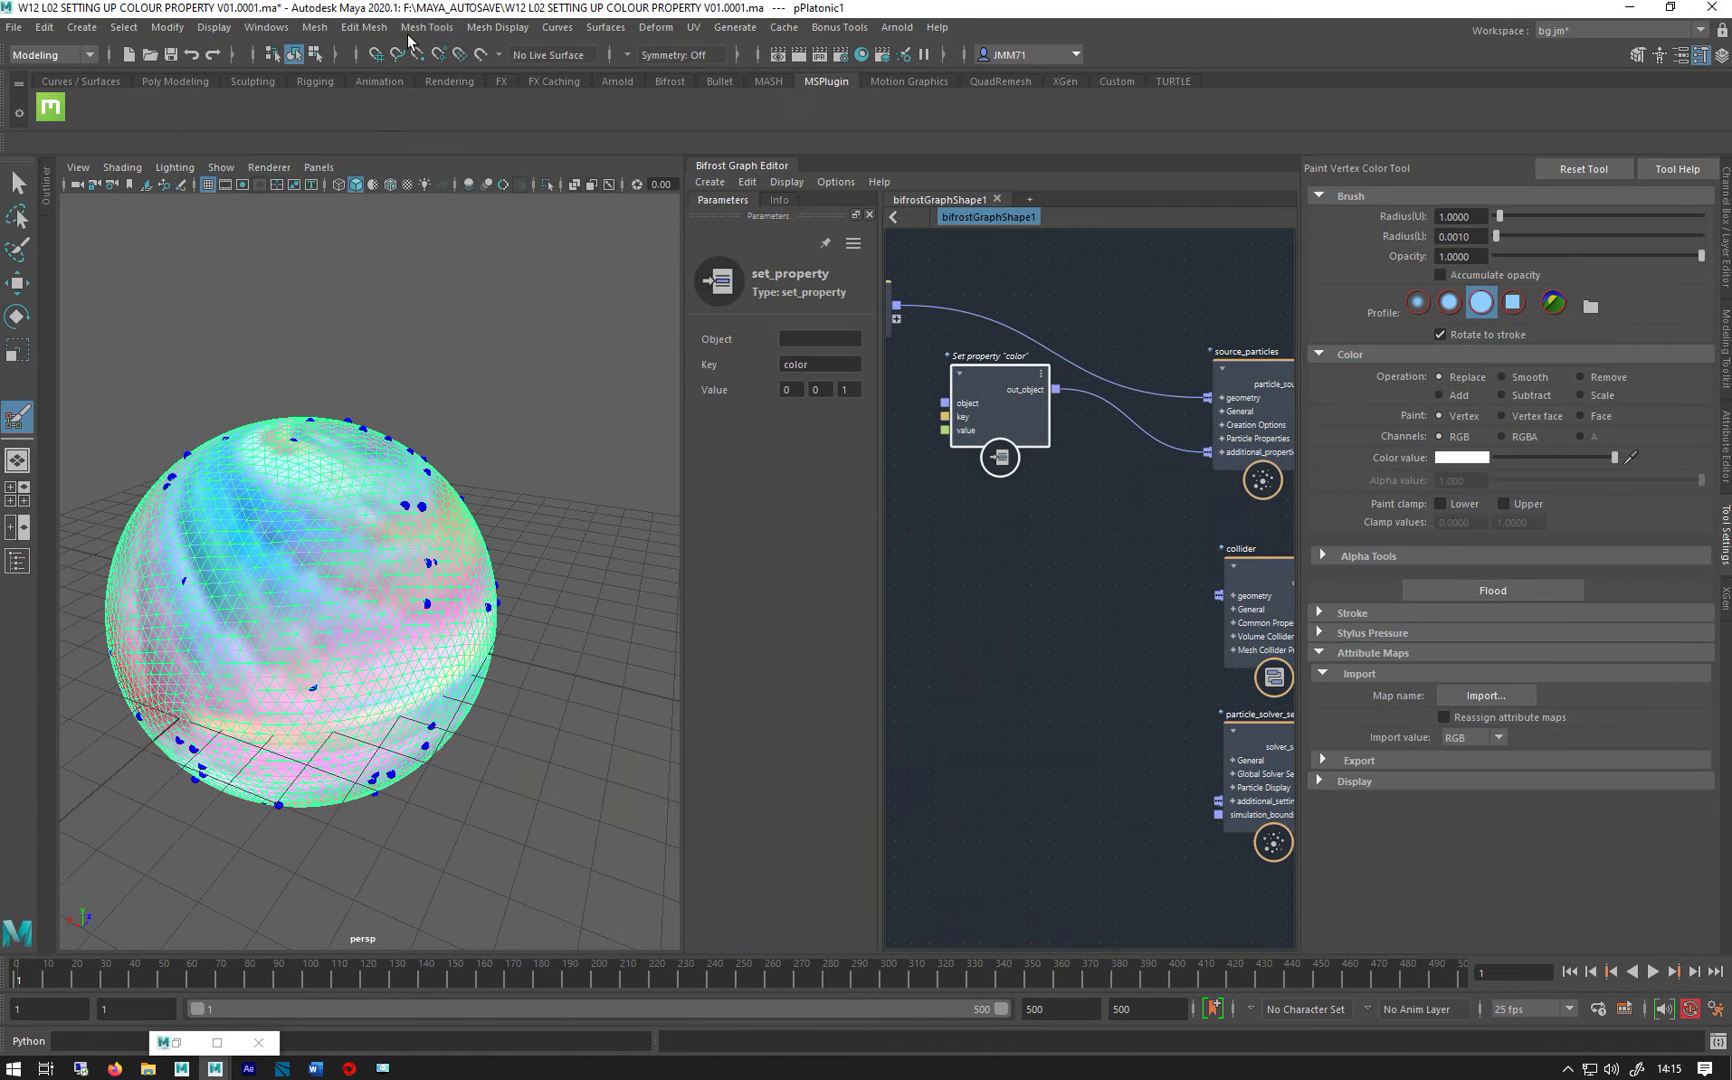
Step: Reopen the Color Set Editor showing the color set and move it aside
left_click(497, 27)
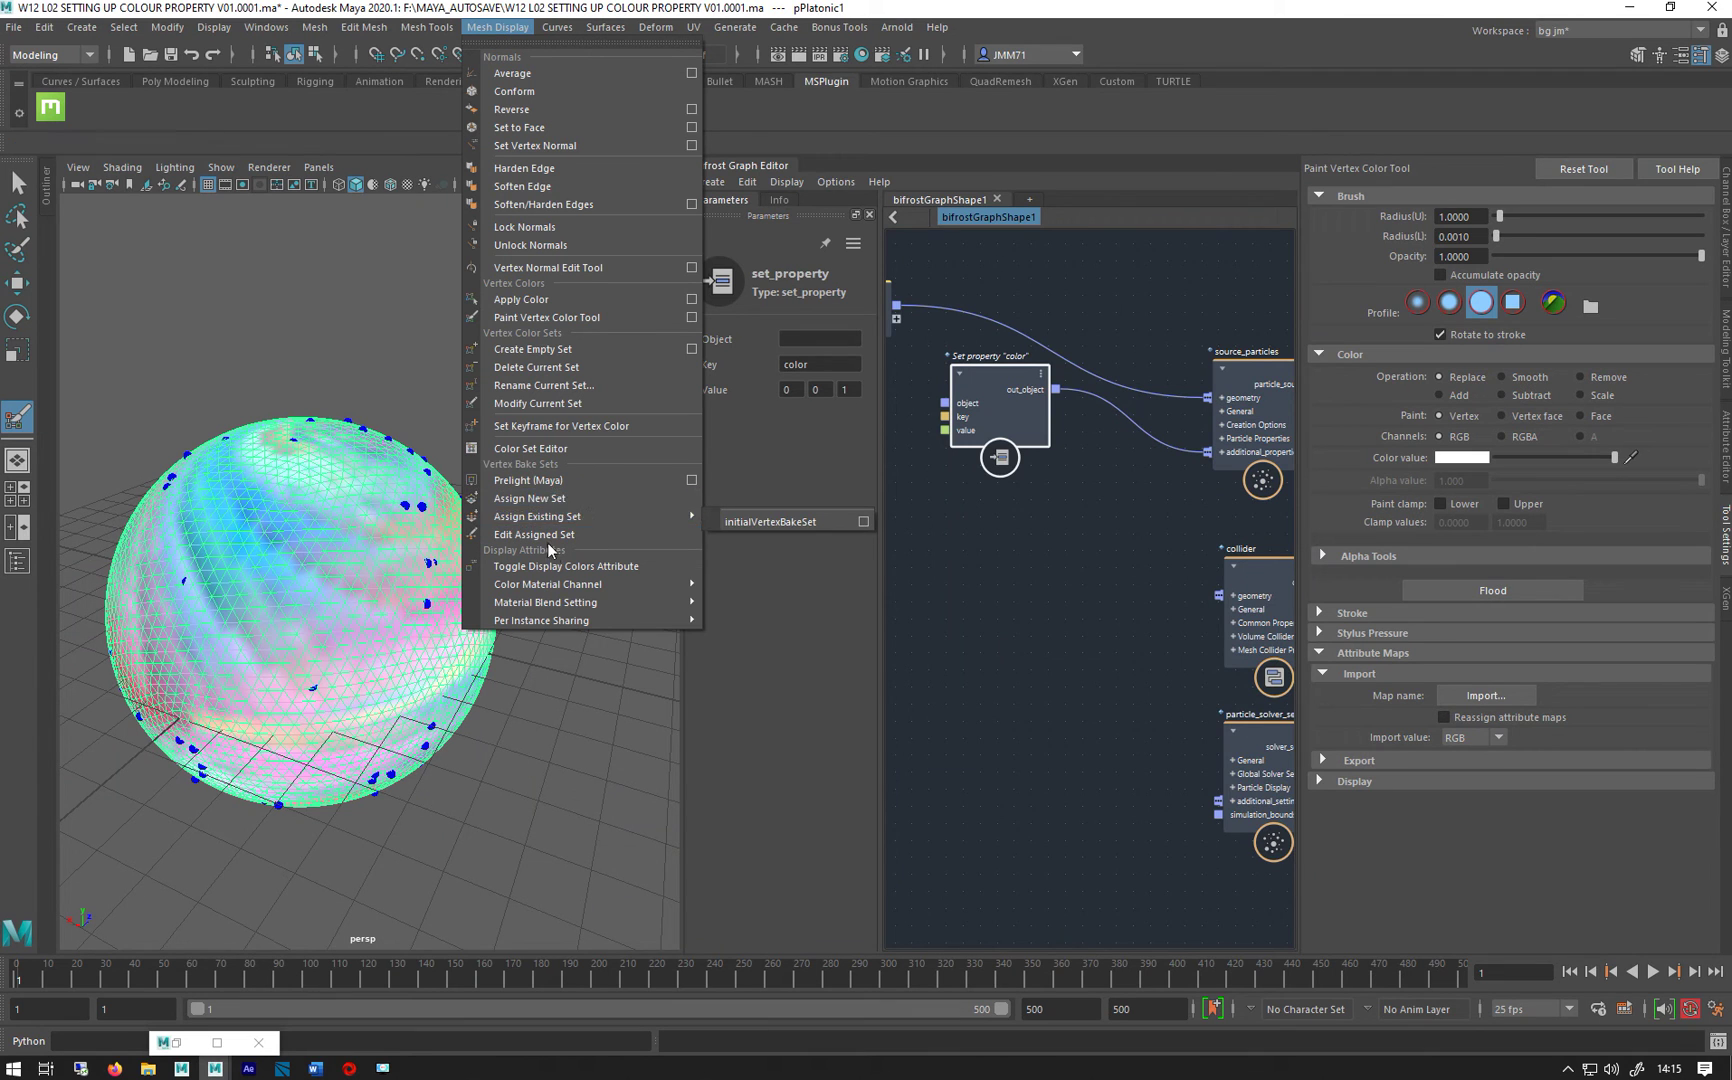
left_click(550, 450)
left_click_drag(601, 493, 377, 342)
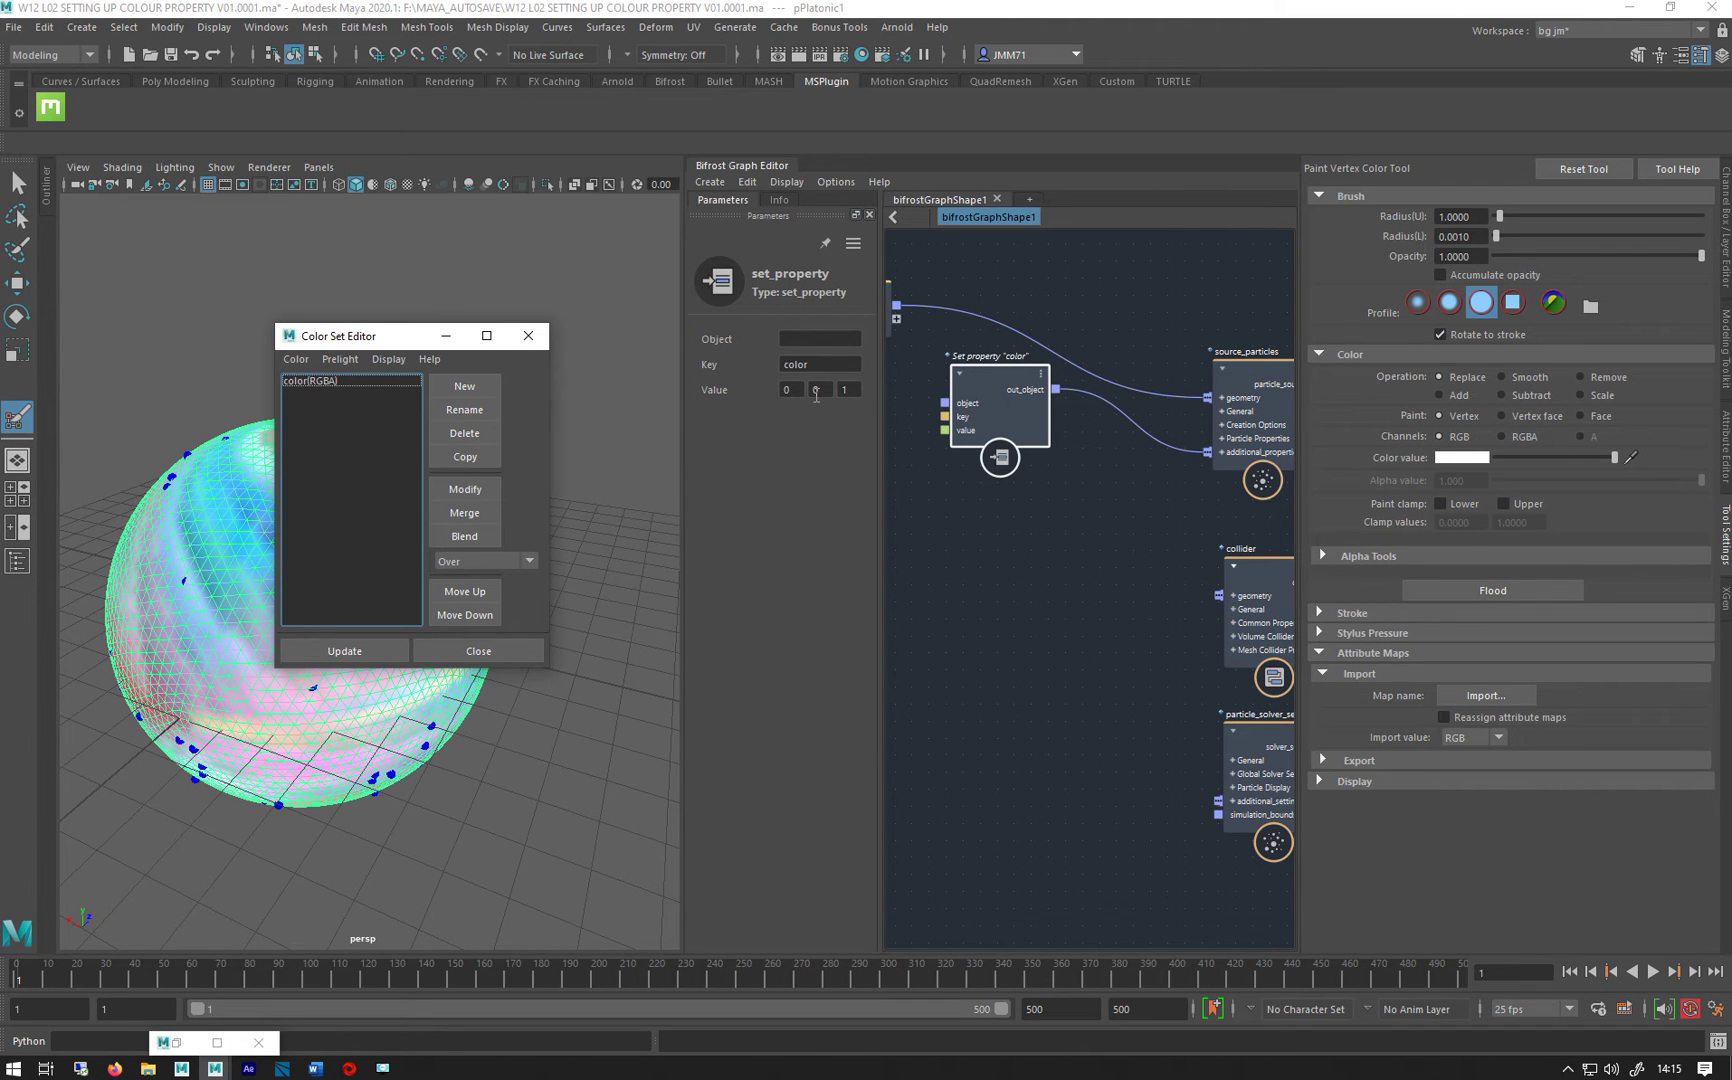
Step: Change the Set property "color" value type to Math::float4 with value 0 0 0 1
left_click_drag(989, 409, 1021, 410)
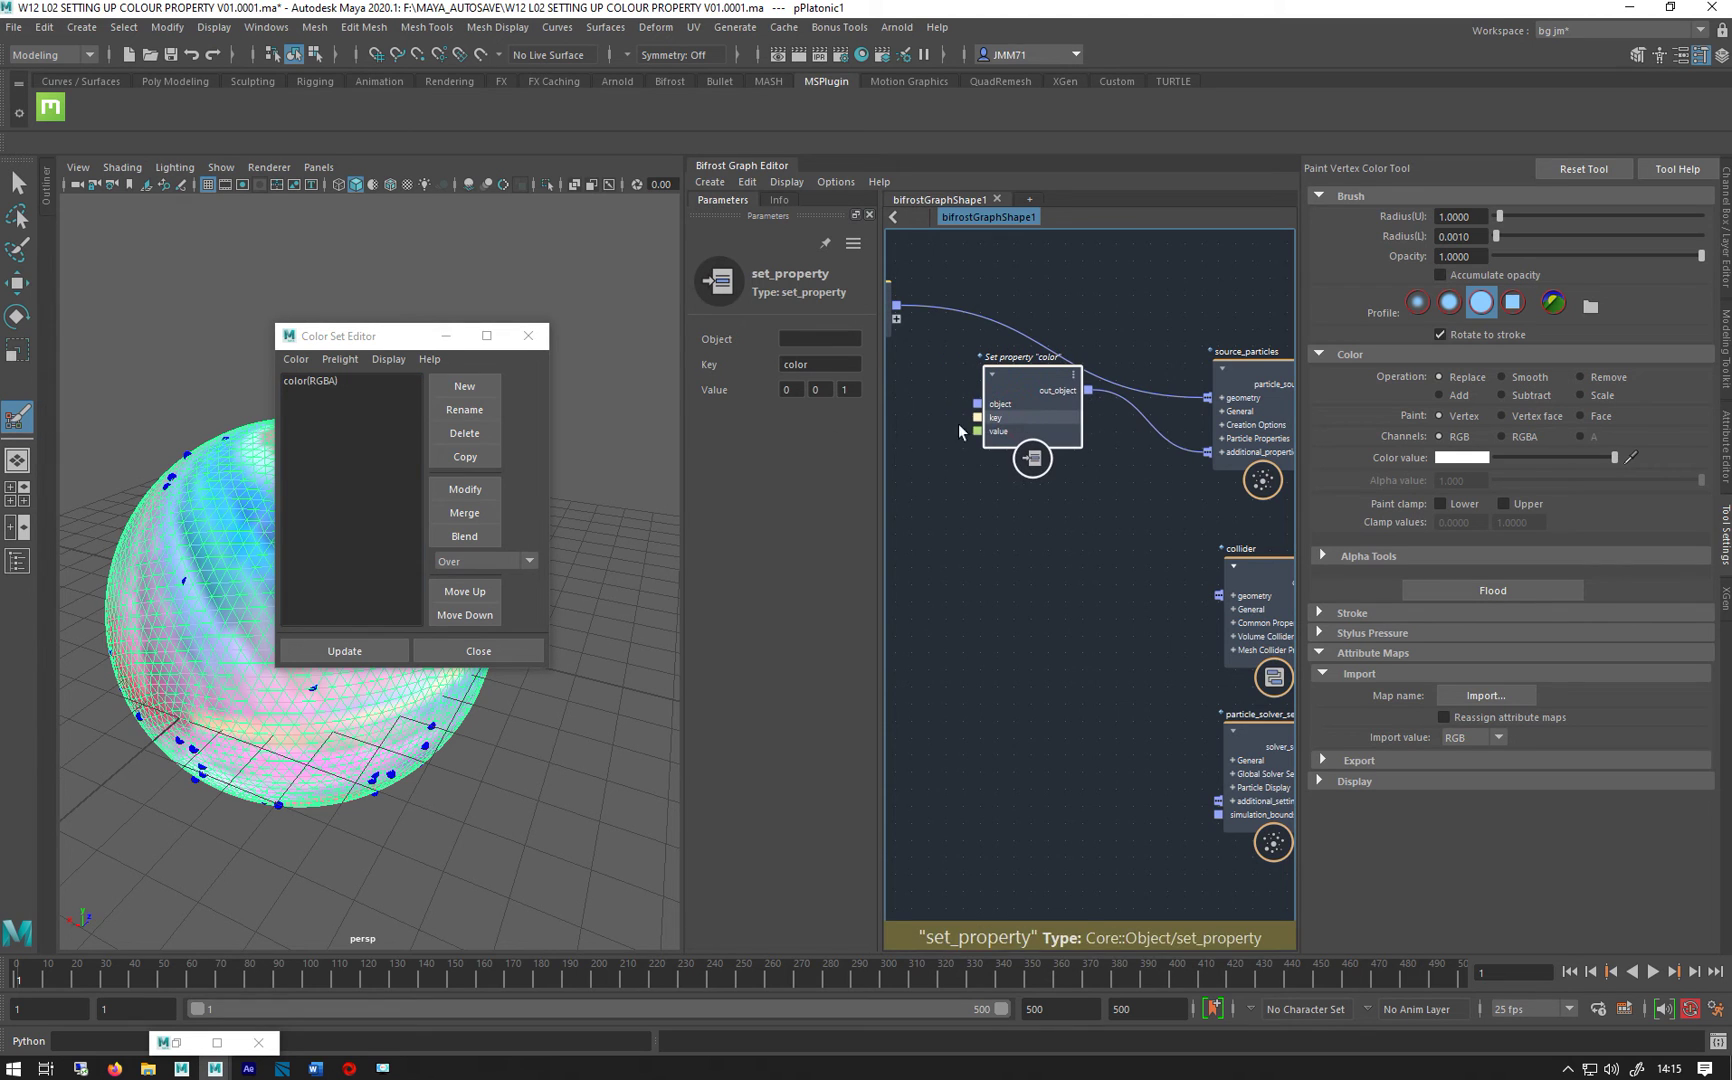
right_click(990, 432)
mouse_move(1045, 455)
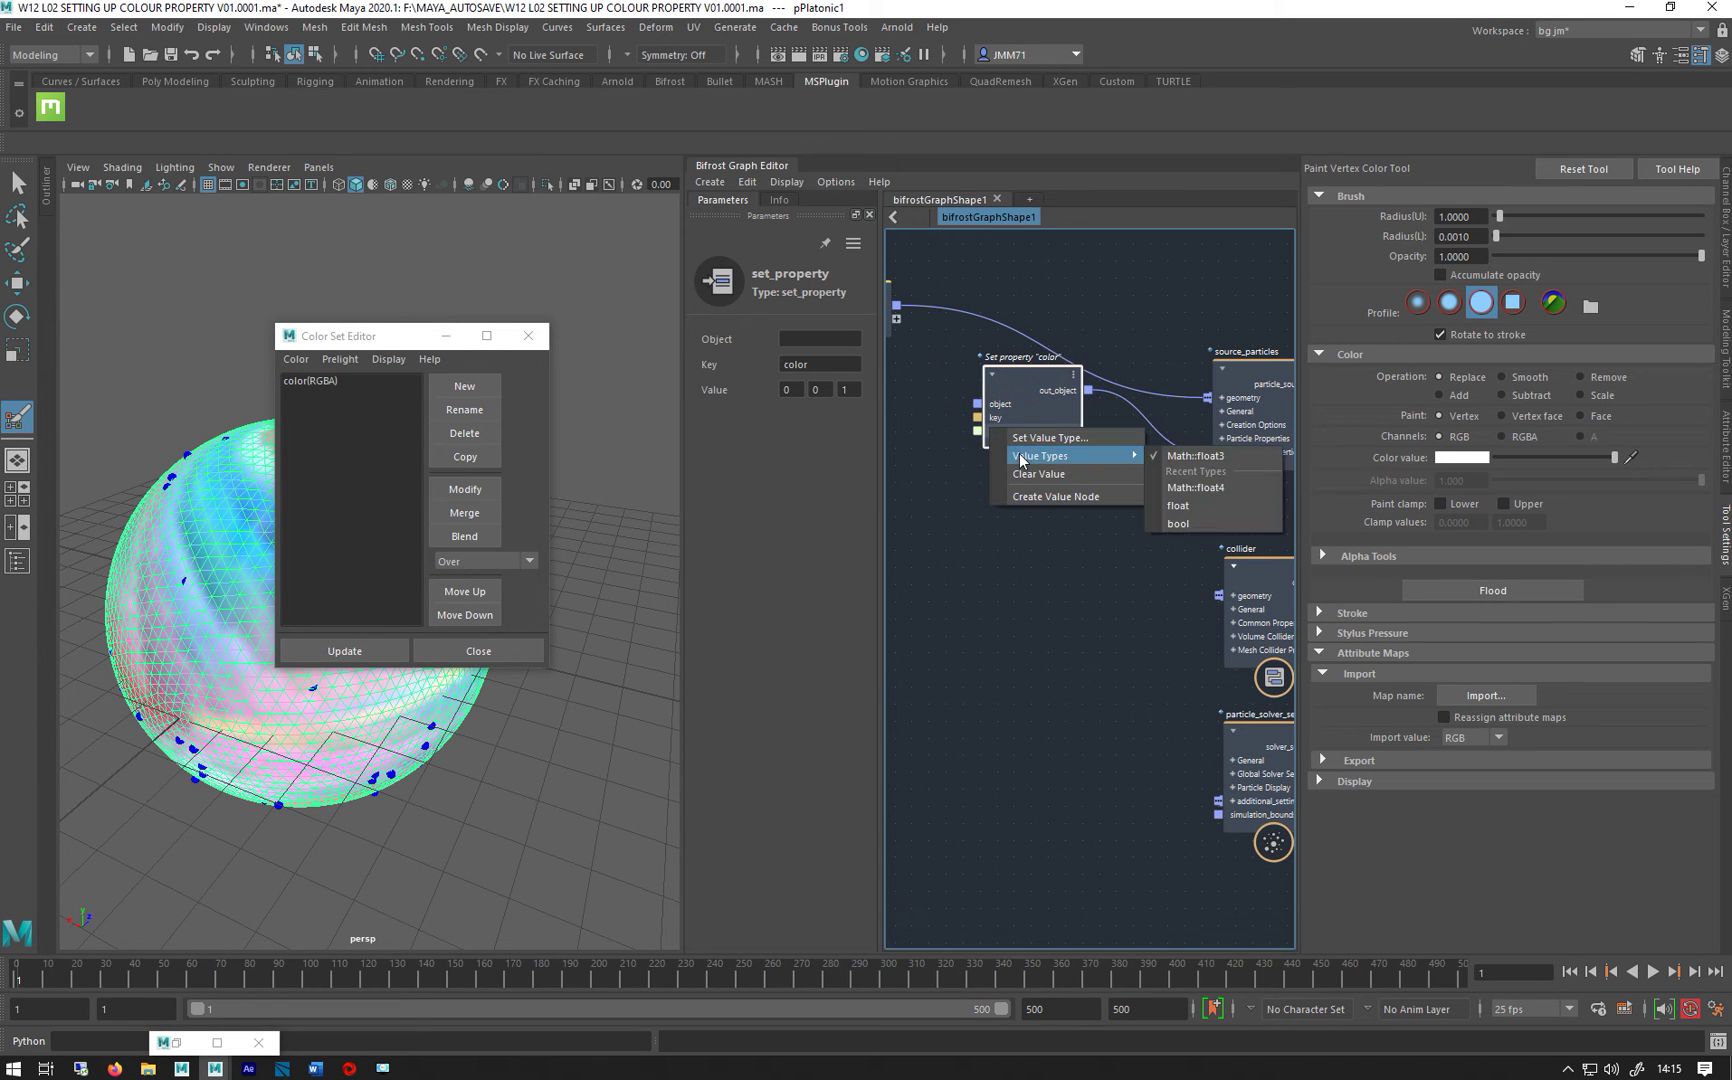
left_click(1206, 489)
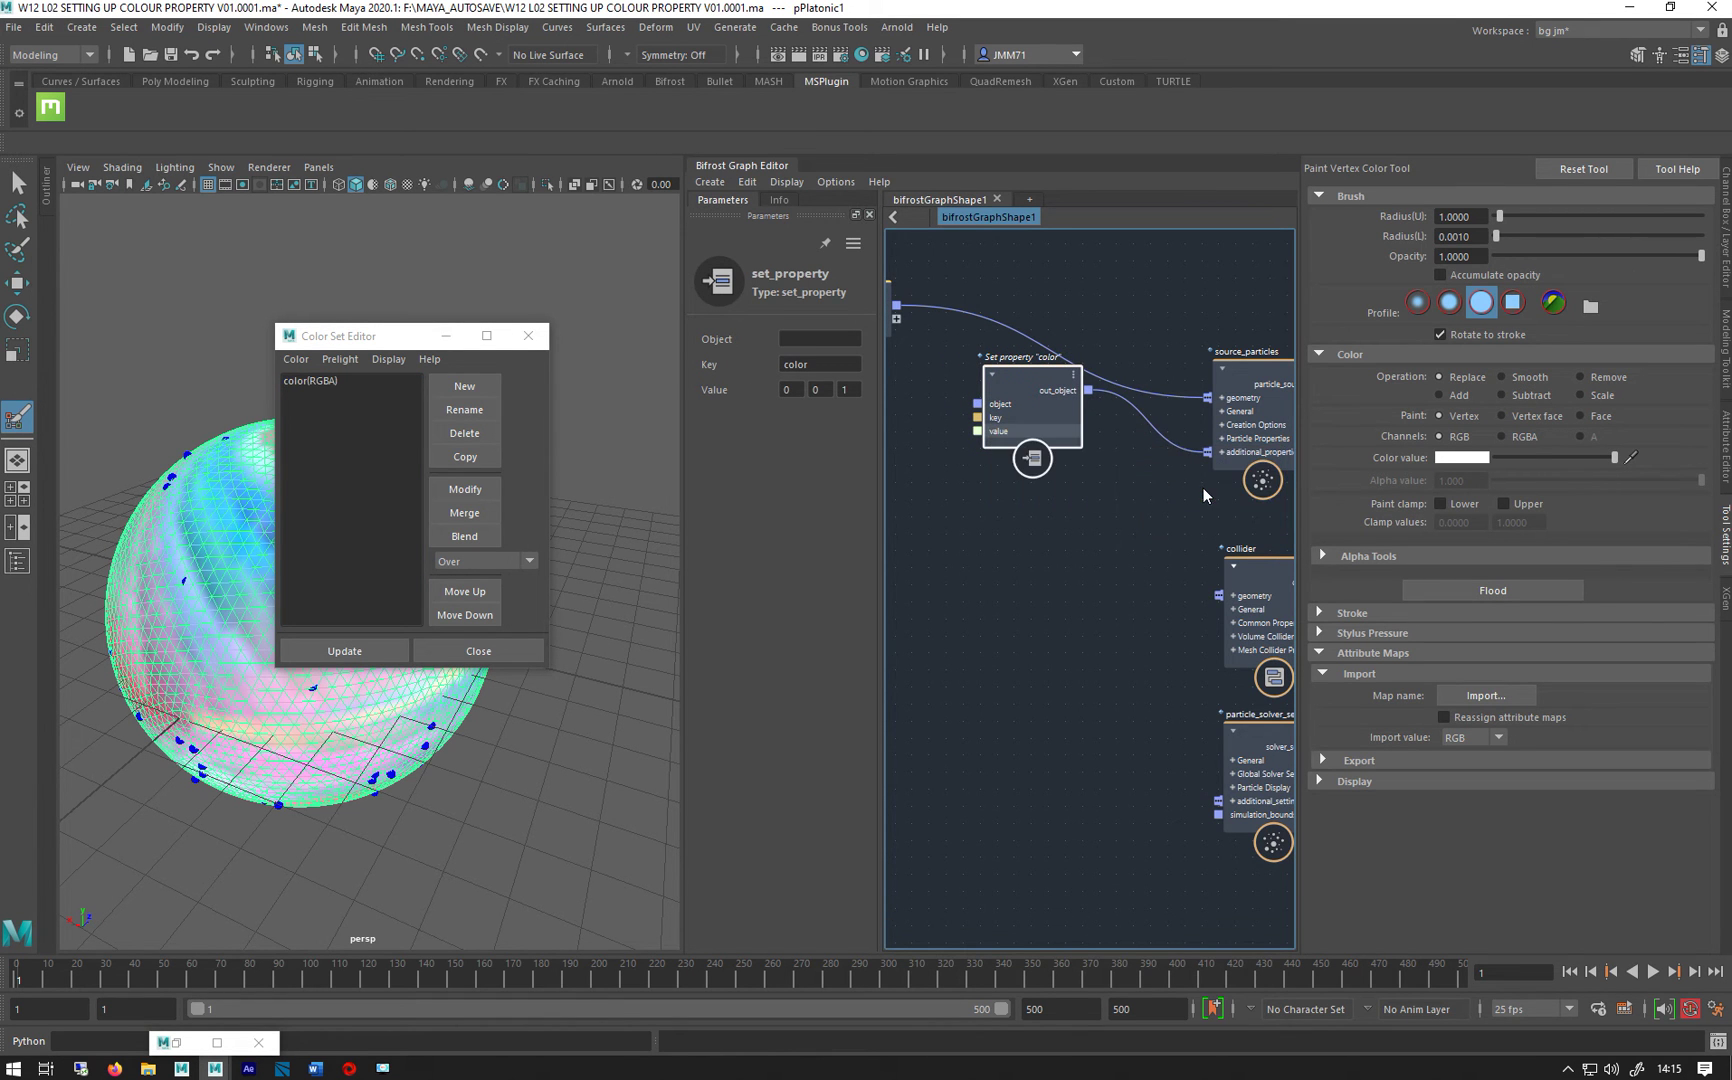
left_click(856, 390)
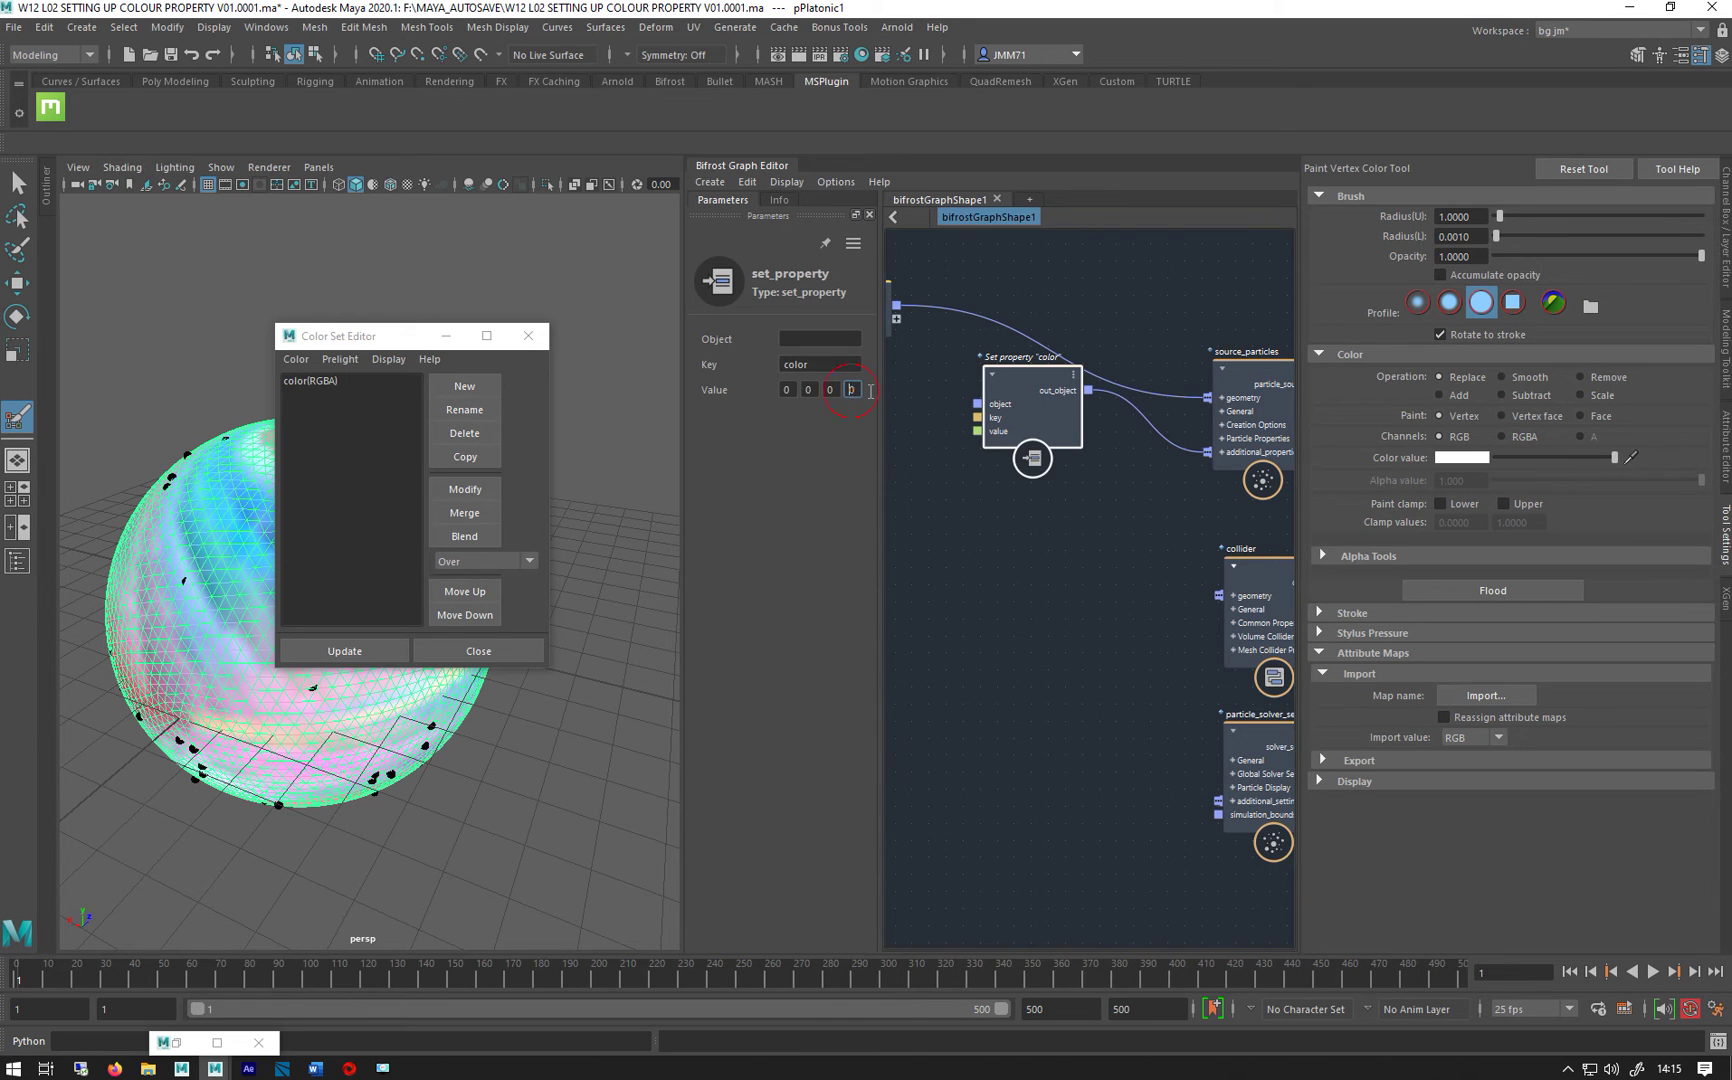
type("1")
key("Return")
Step: Move the Color Set Editor aside and test-play the particles, returning to frame 1
left_click_drag(388, 346, 534, 296)
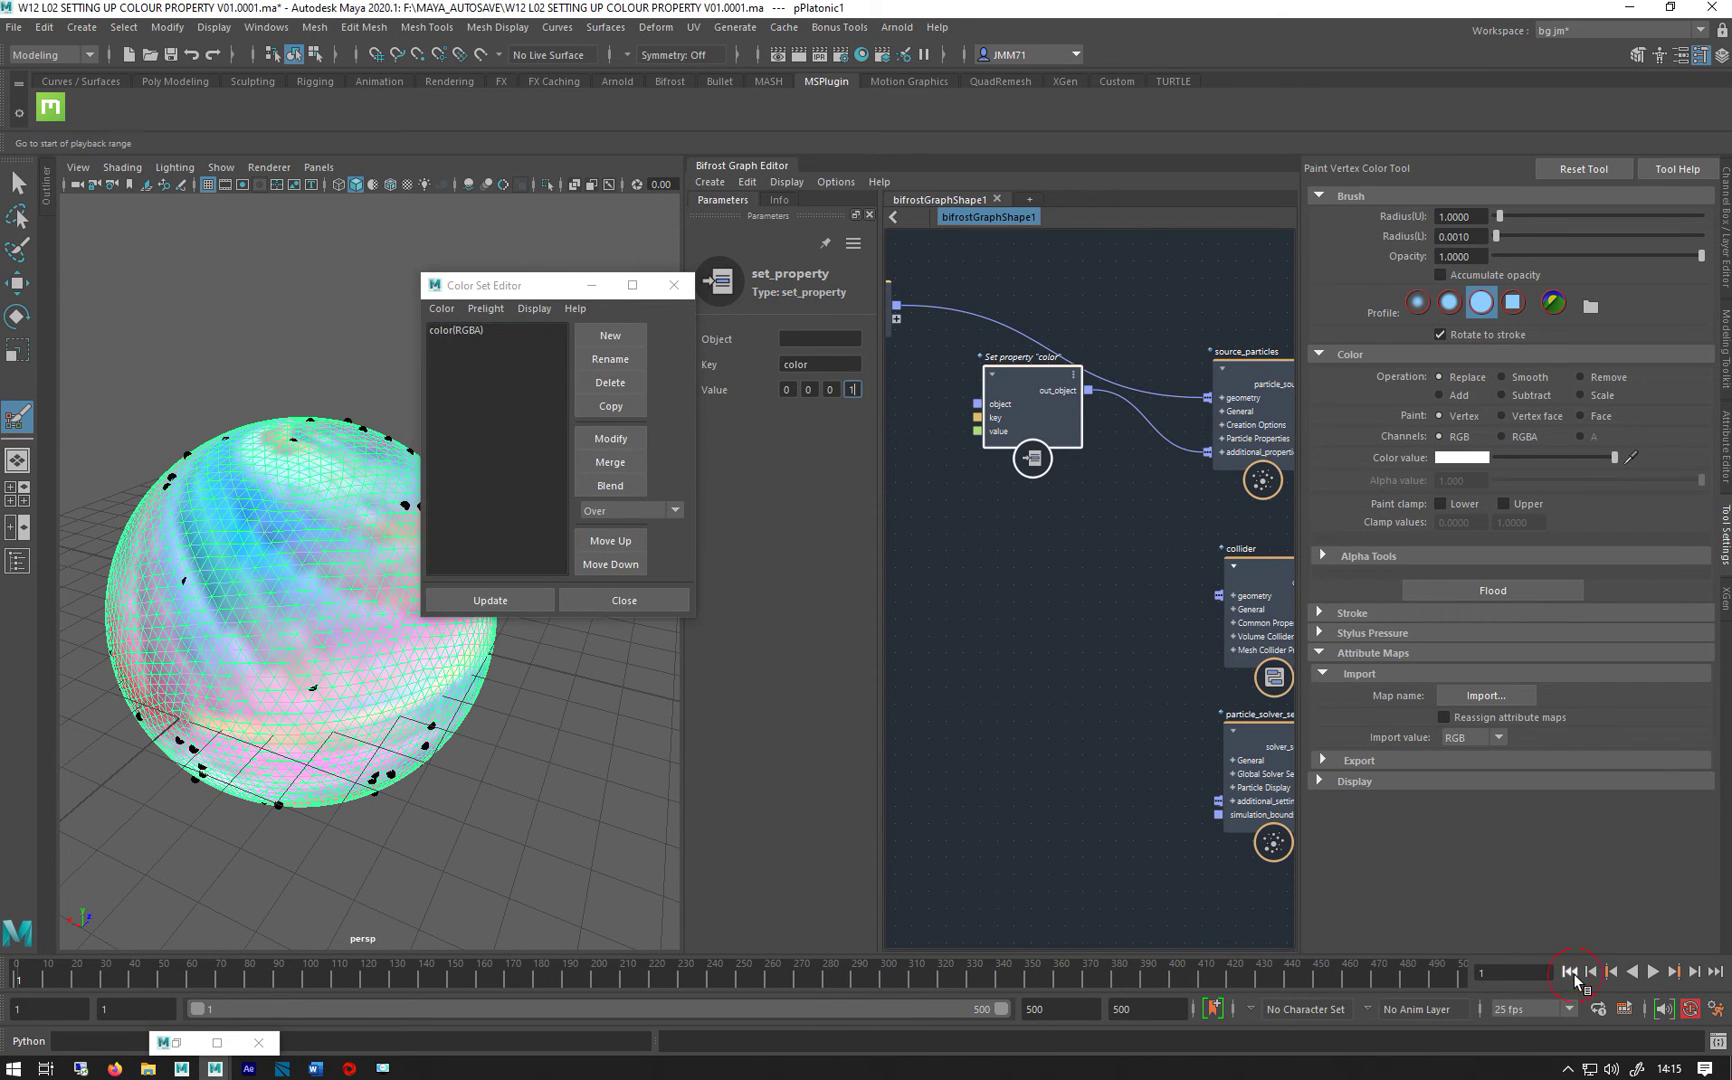
left_click(1654, 972)
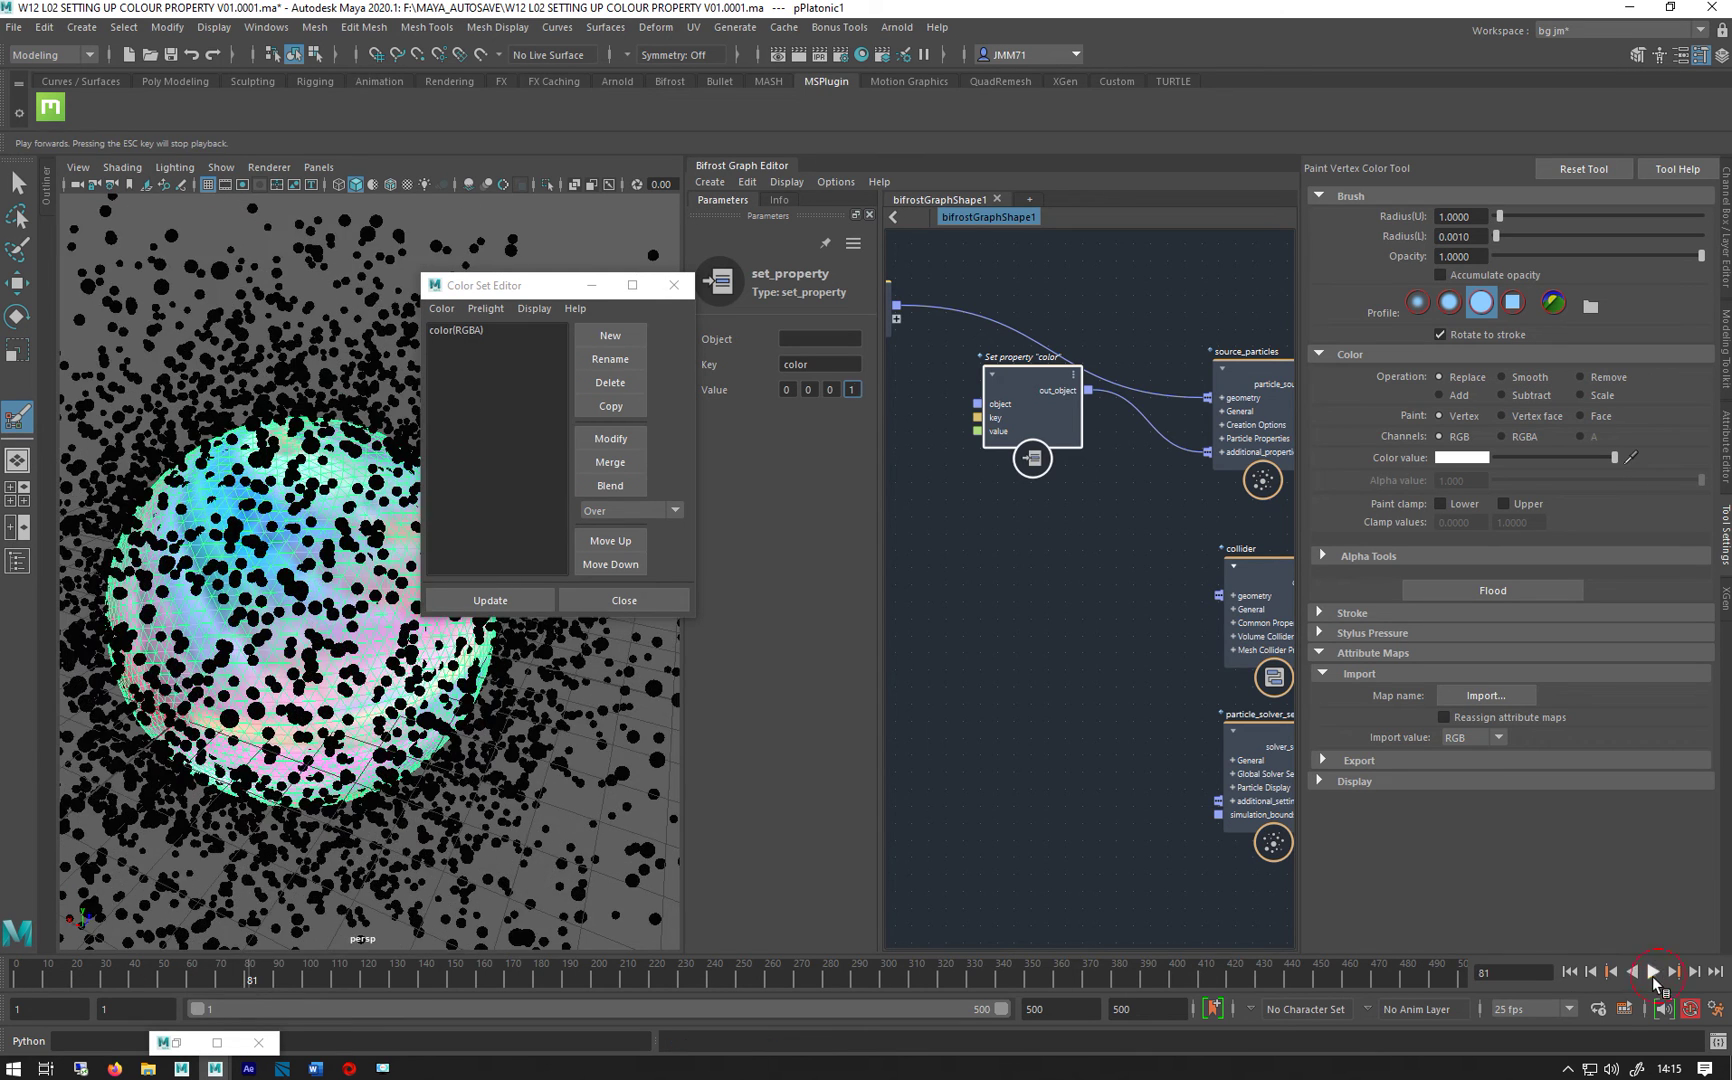
left_click(1569, 974)
scroll(1154, 558, "down", 3)
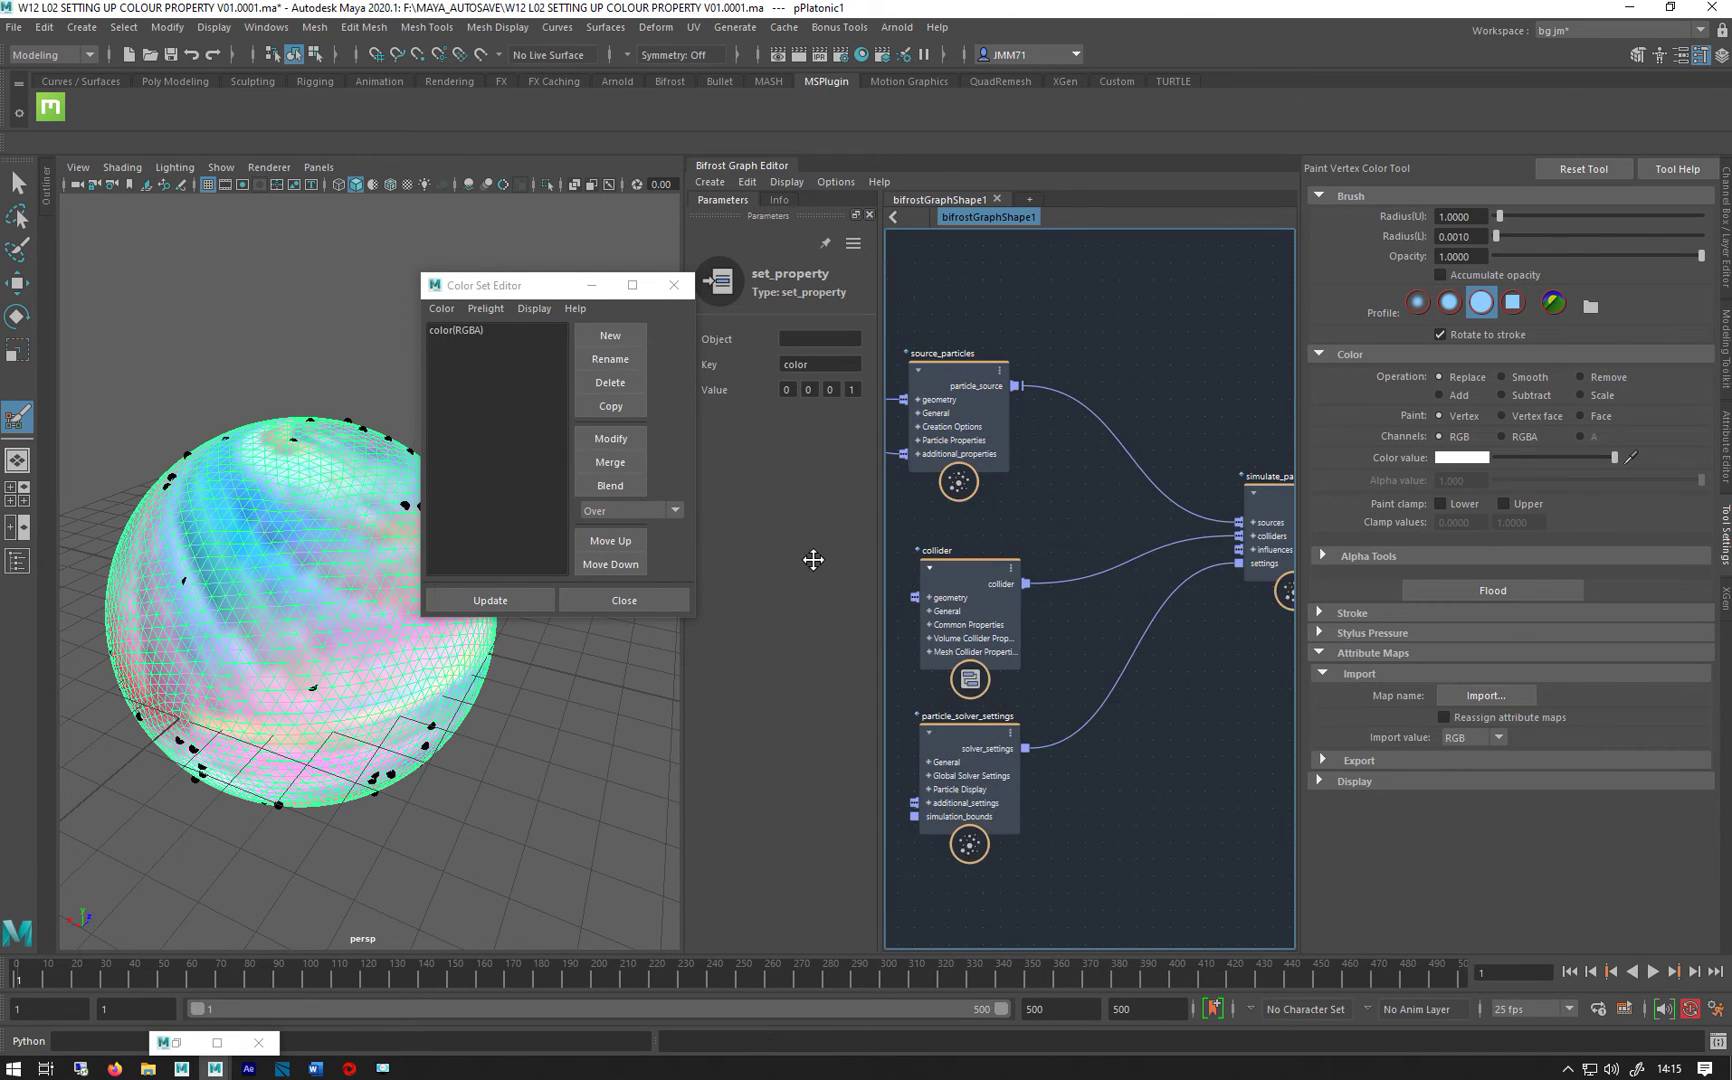
scroll(1203, 470, "up", 3)
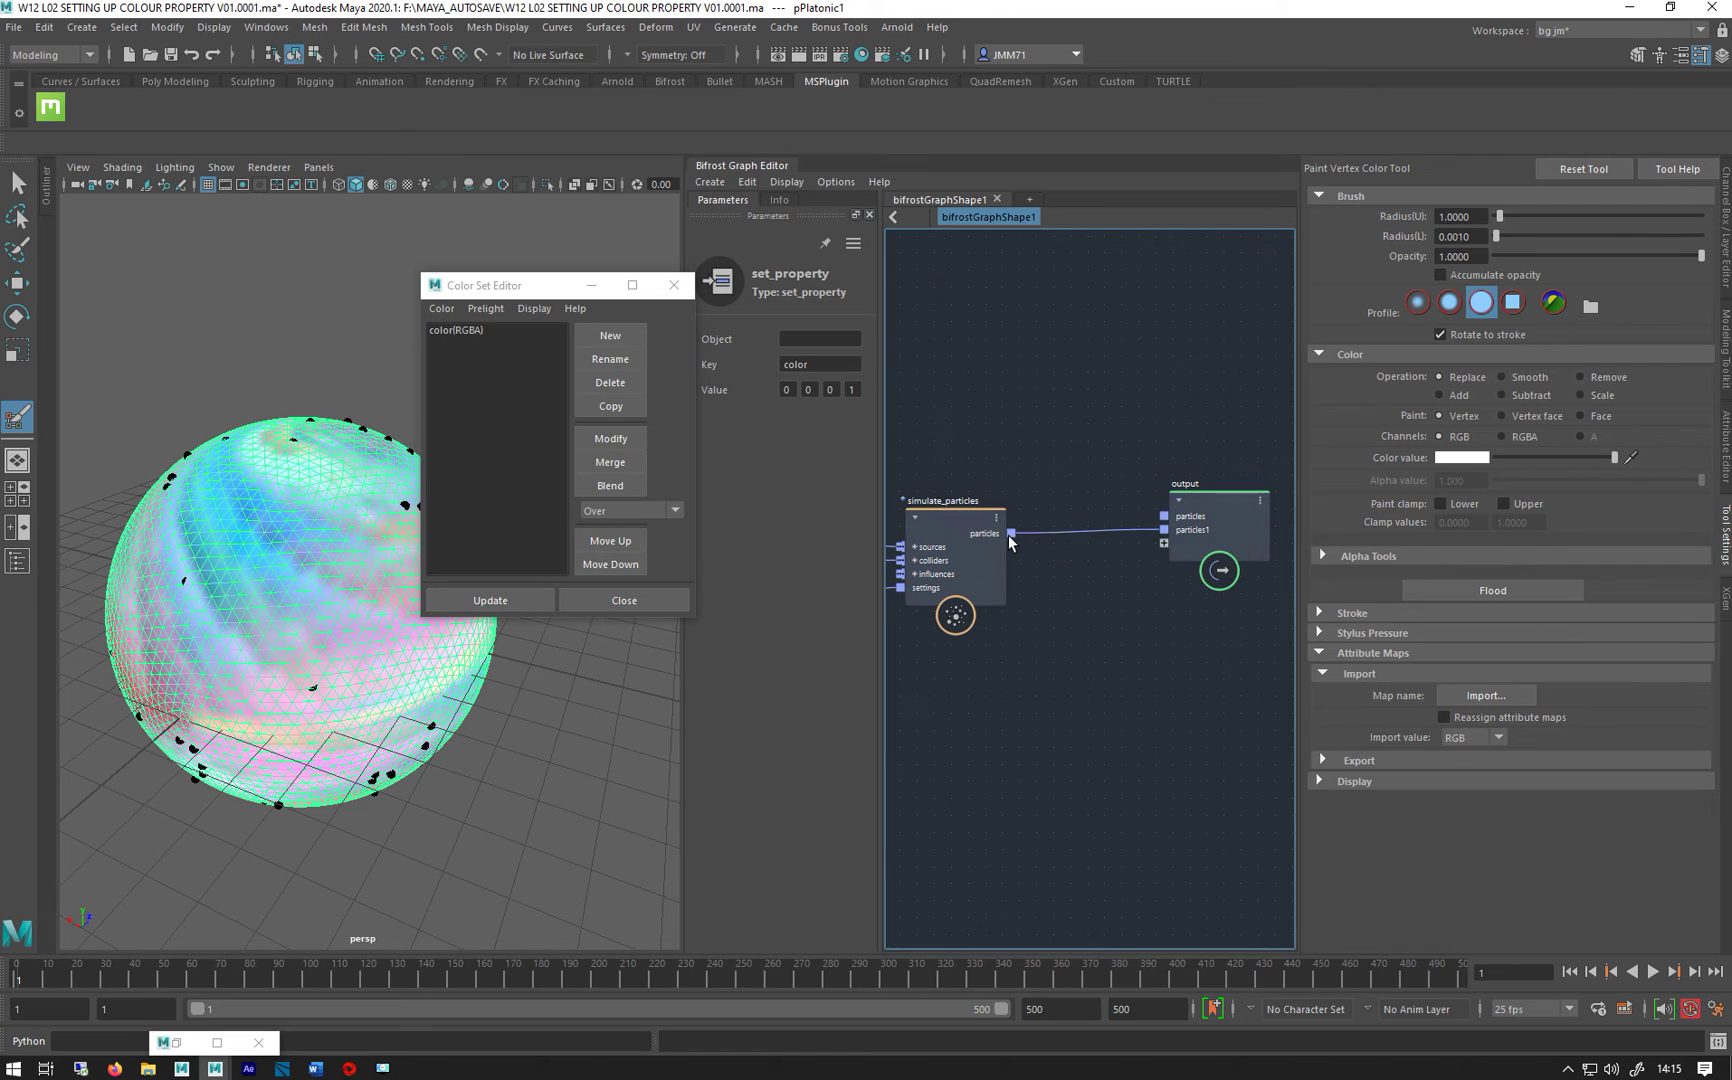
Step: Disconnect and delete the output node's unused particles1 and particles ports, then move the node up-left
mouse_move(1174, 535)
left_mouse_down()
mouse_move(1147, 543)
mouse_move(1168, 541)
left_mouse_up()
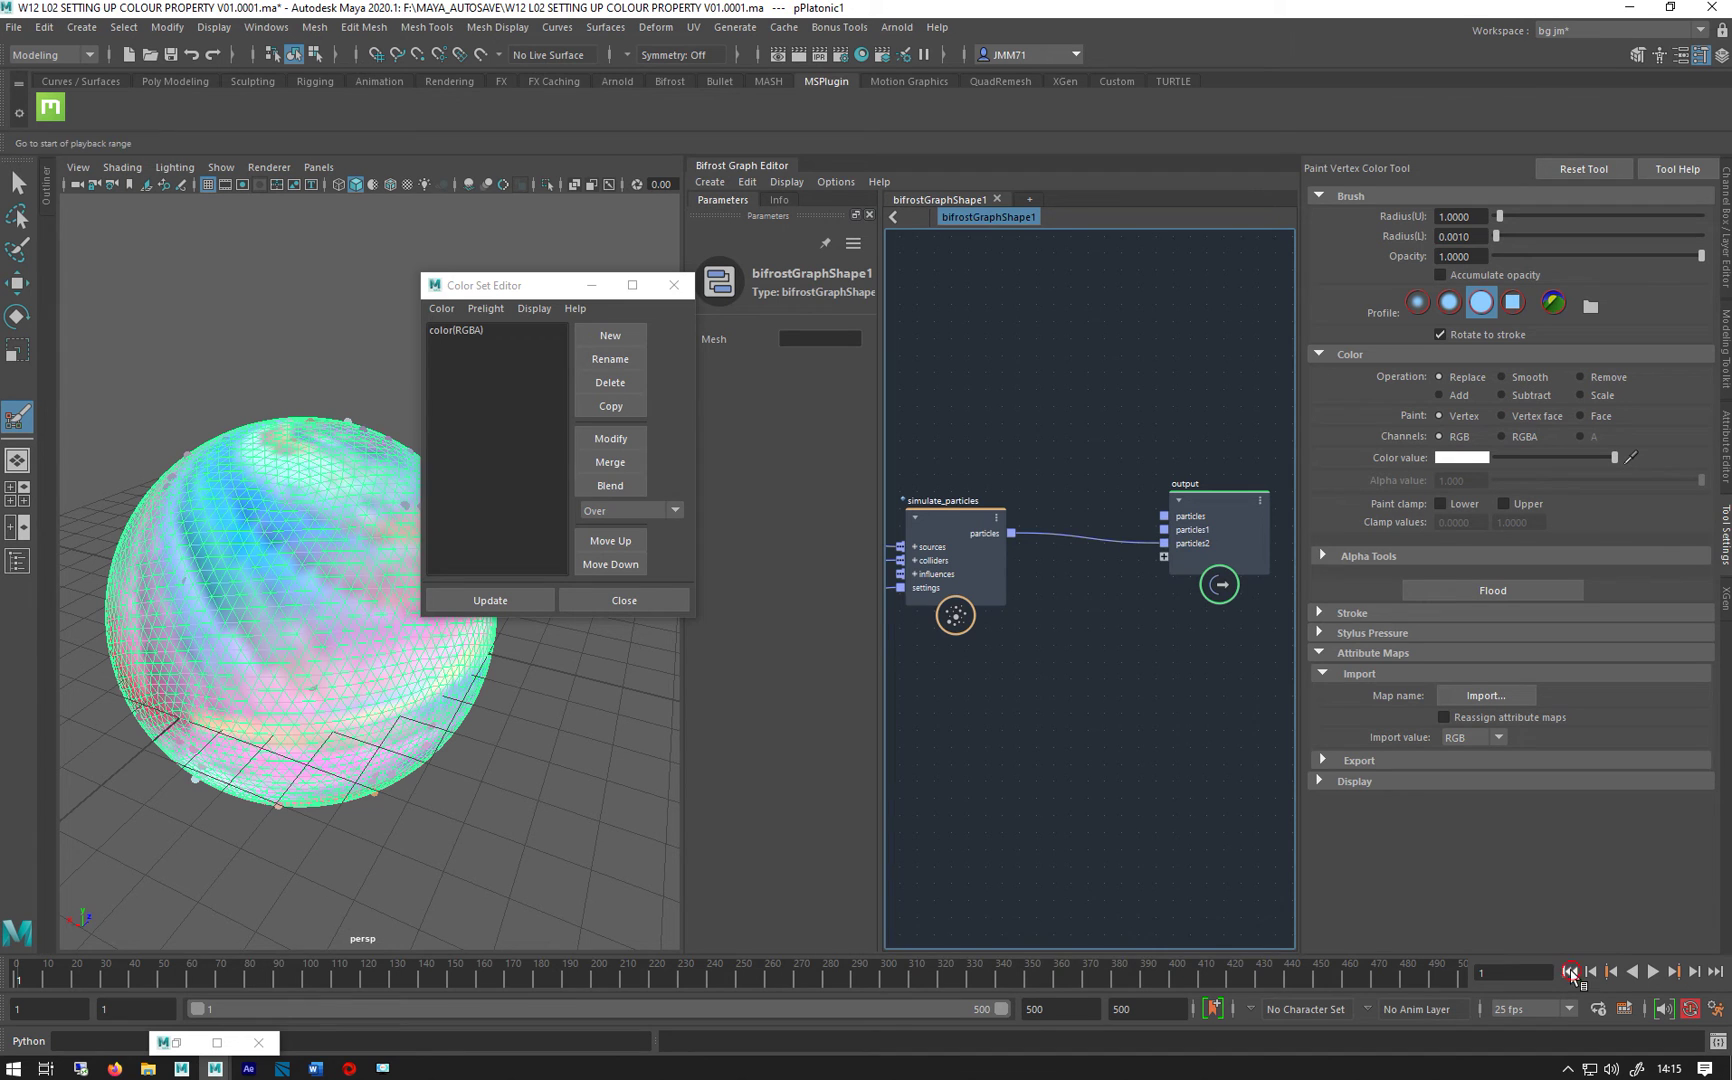
right_click(1188, 535)
left_click(1228, 562)
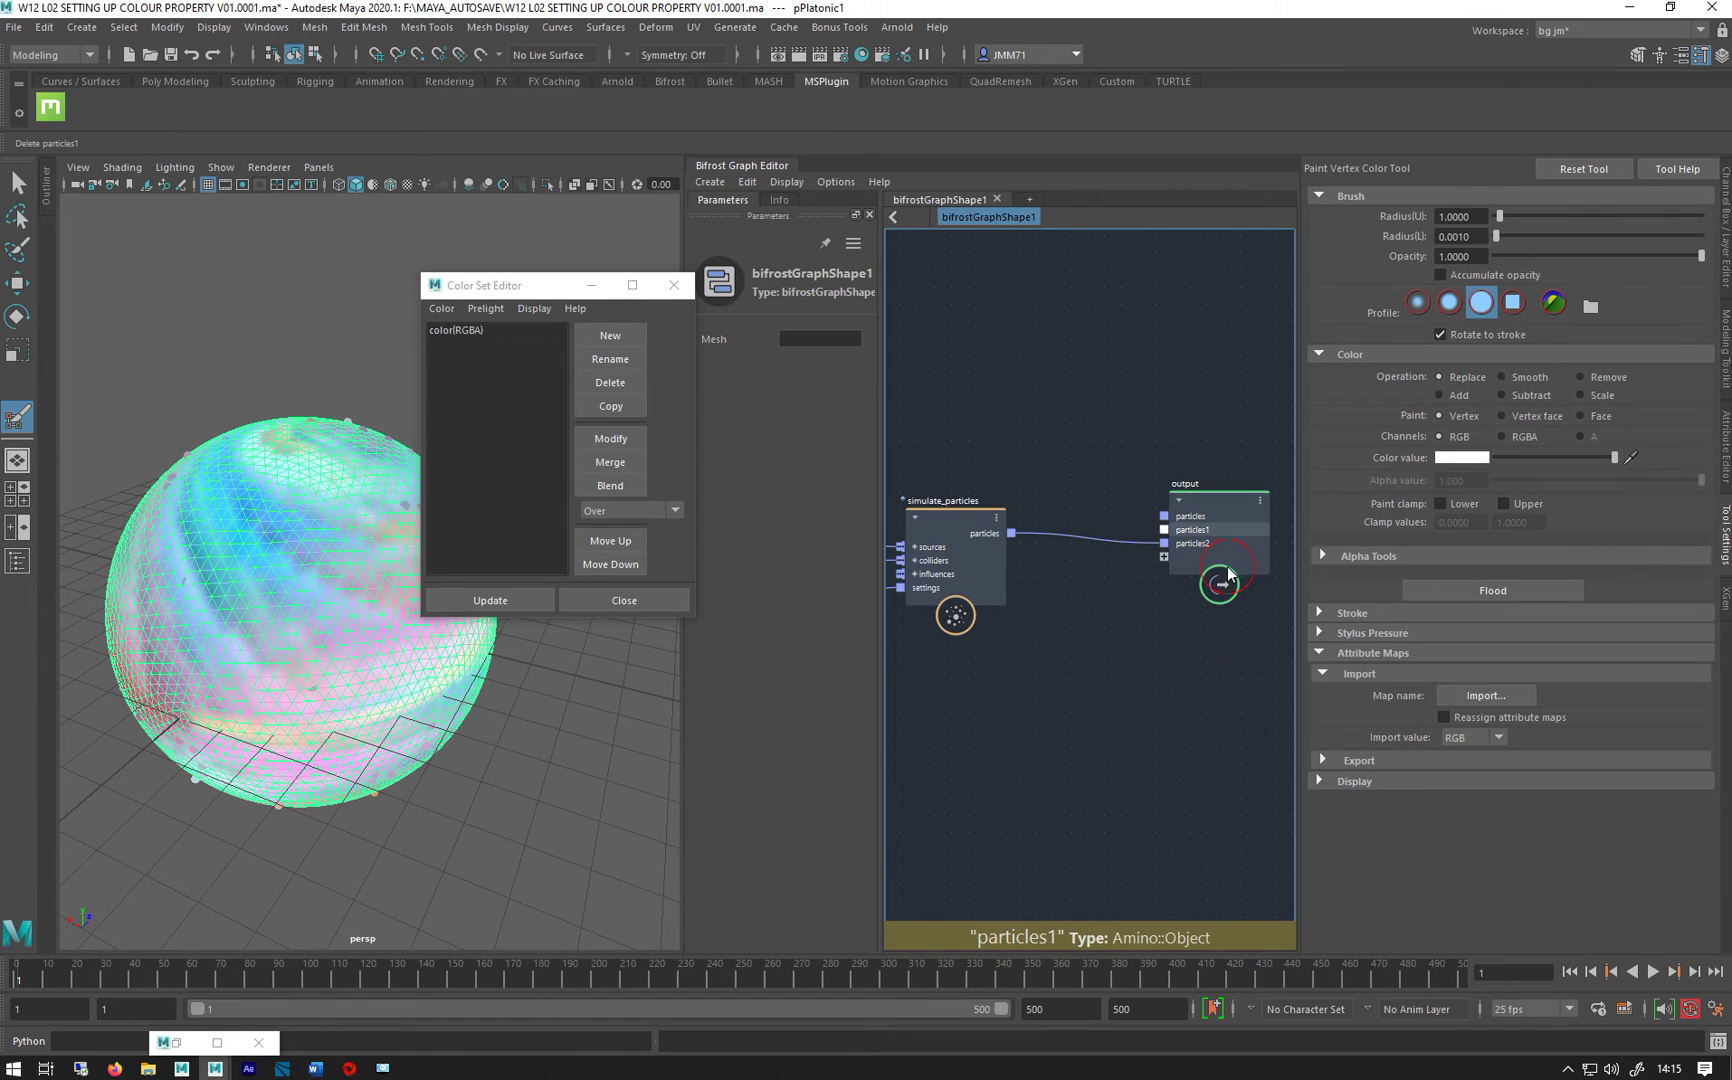
right_click(1181, 520)
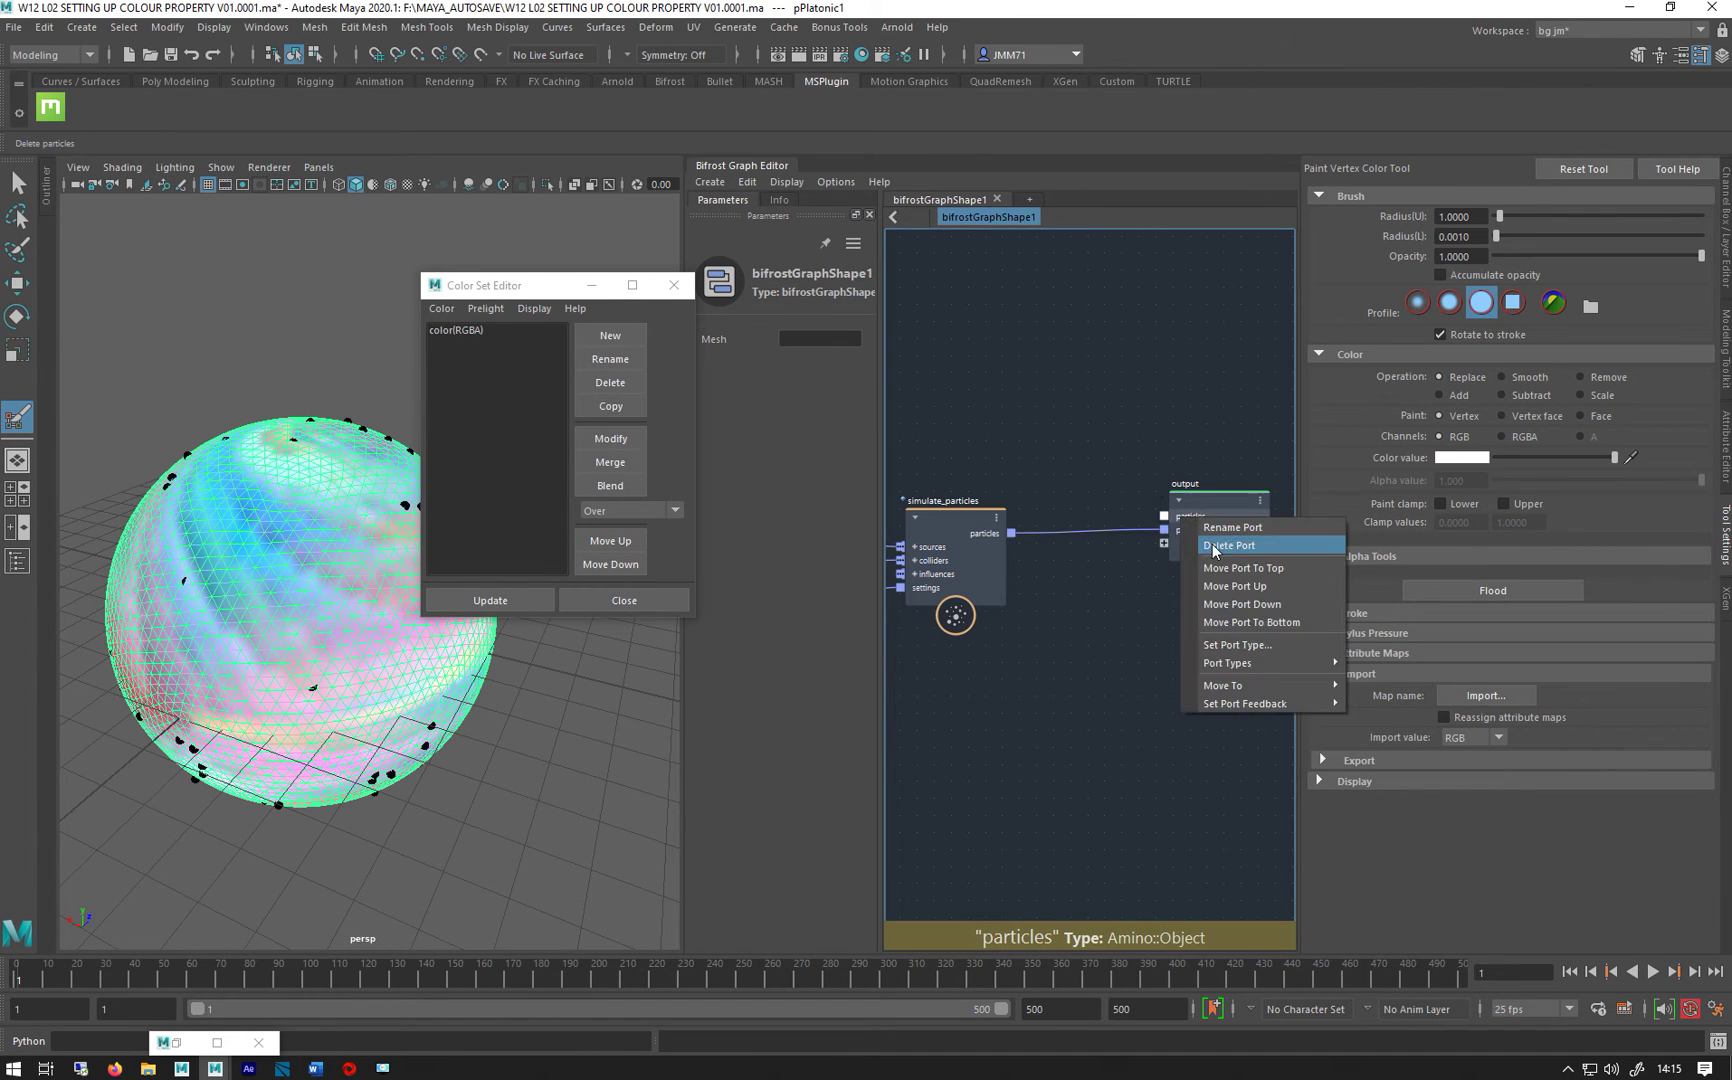
left_click(1212, 544)
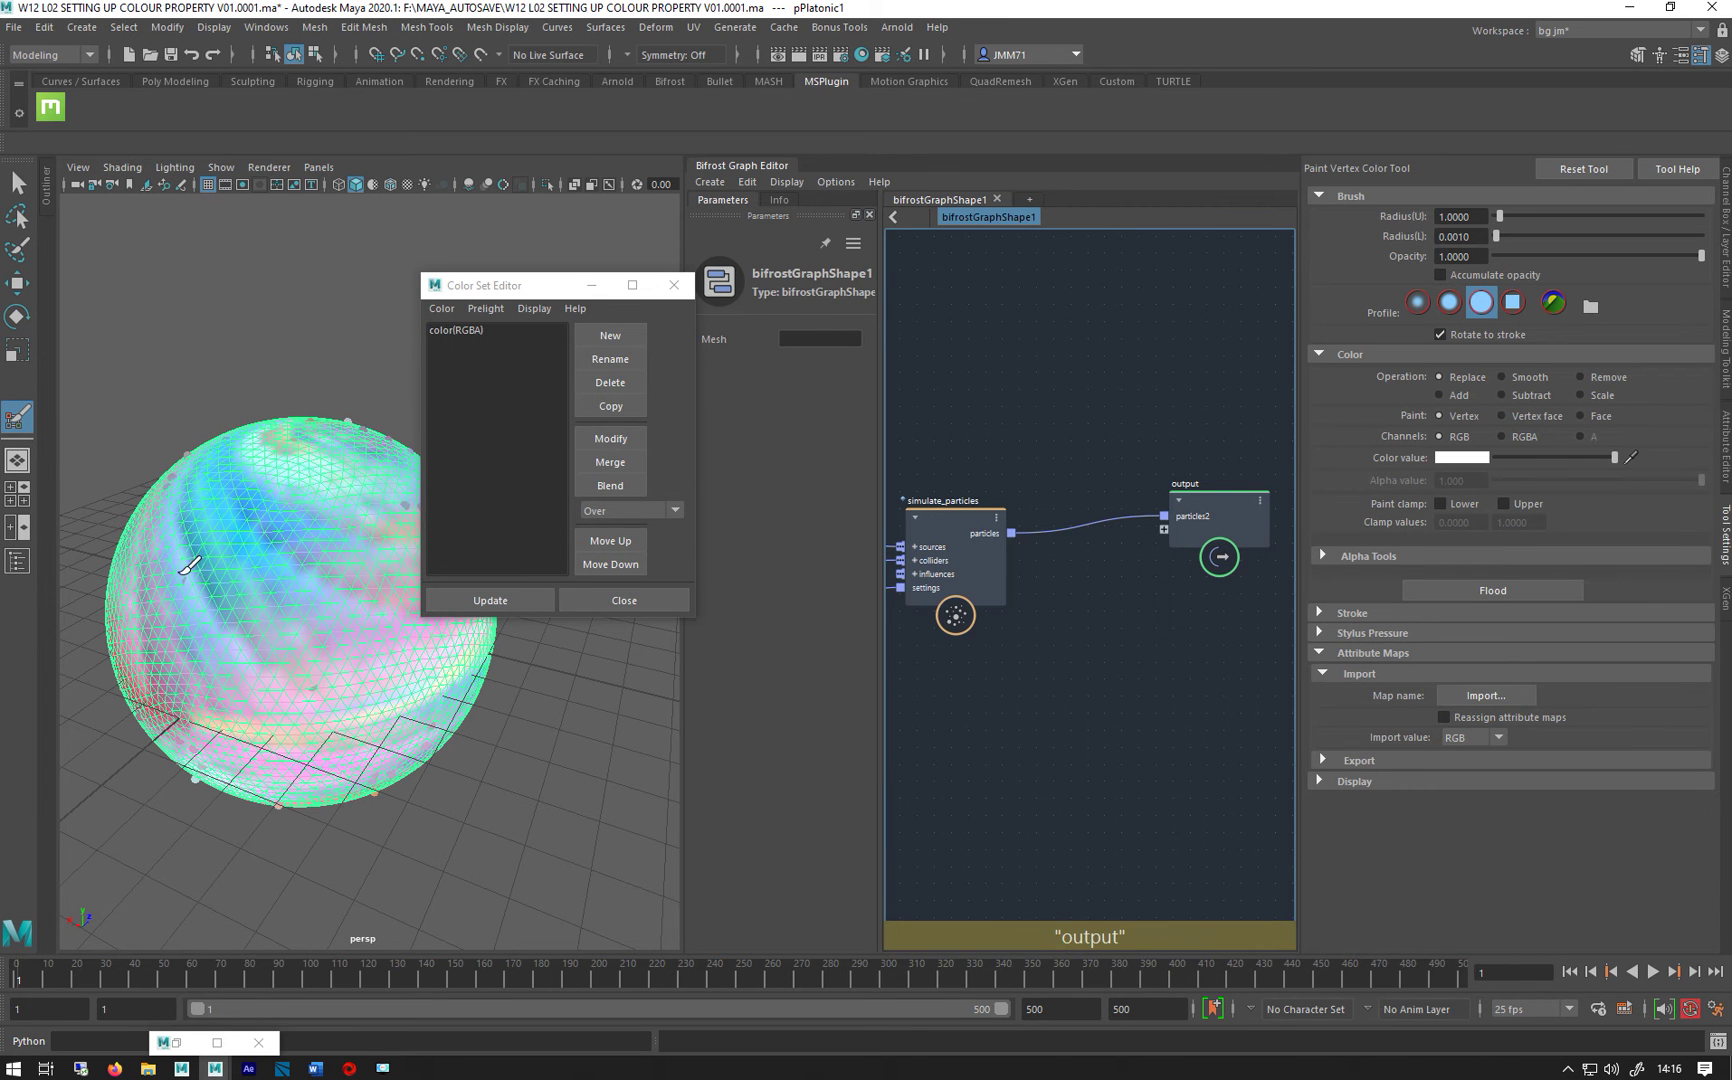
left_click_drag(262, 705, 735, 650, "alt")
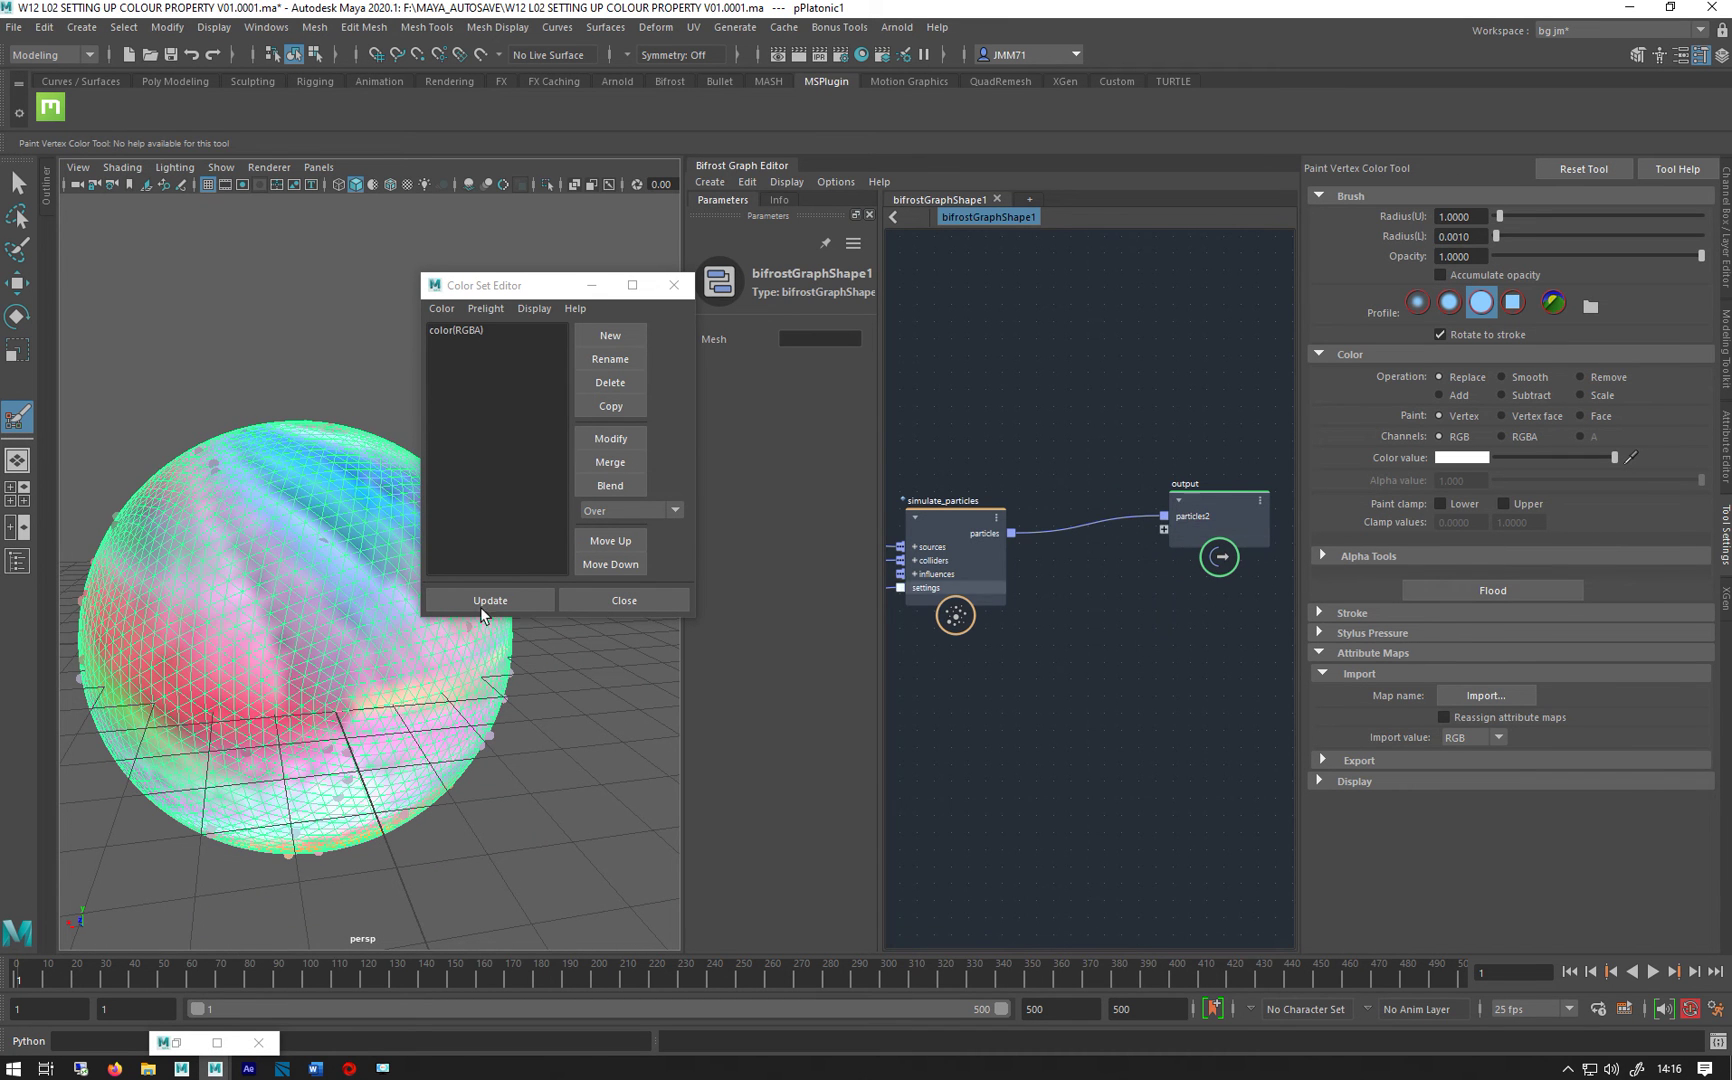
left_click_drag(190, 565, 390, 522, "alt")
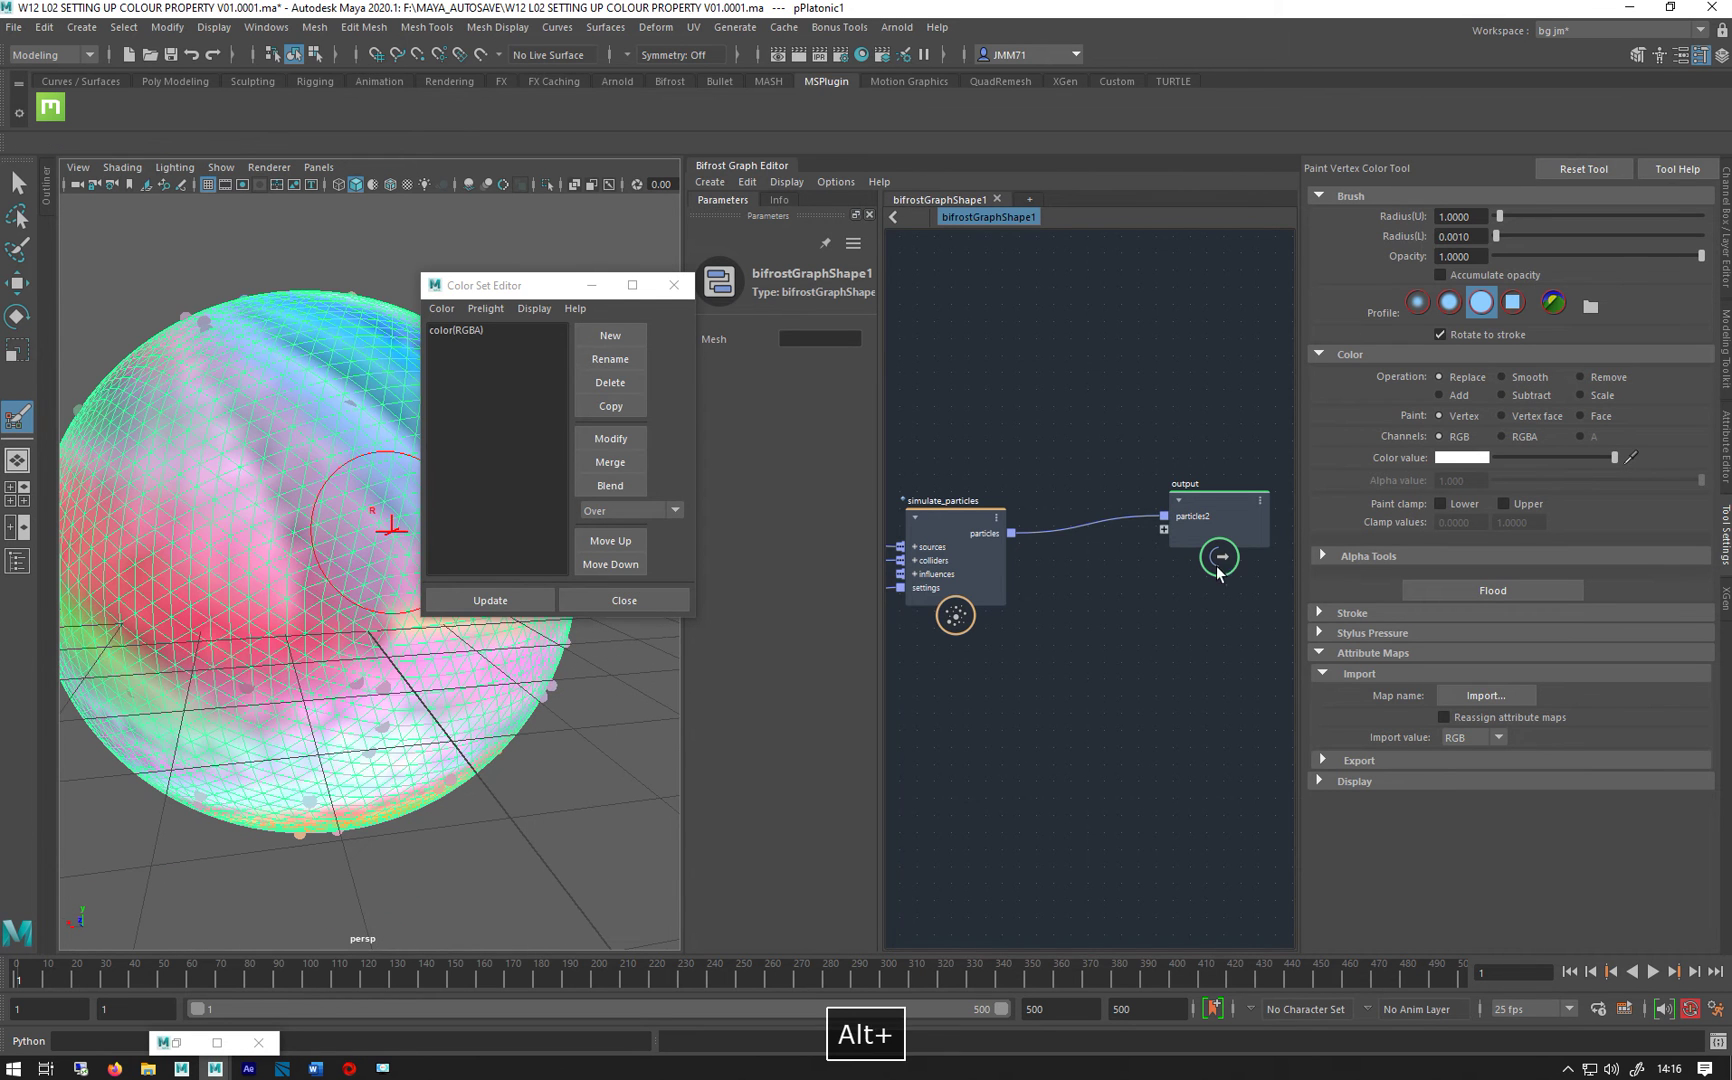
left_click_drag(1206, 503, 1164, 421)
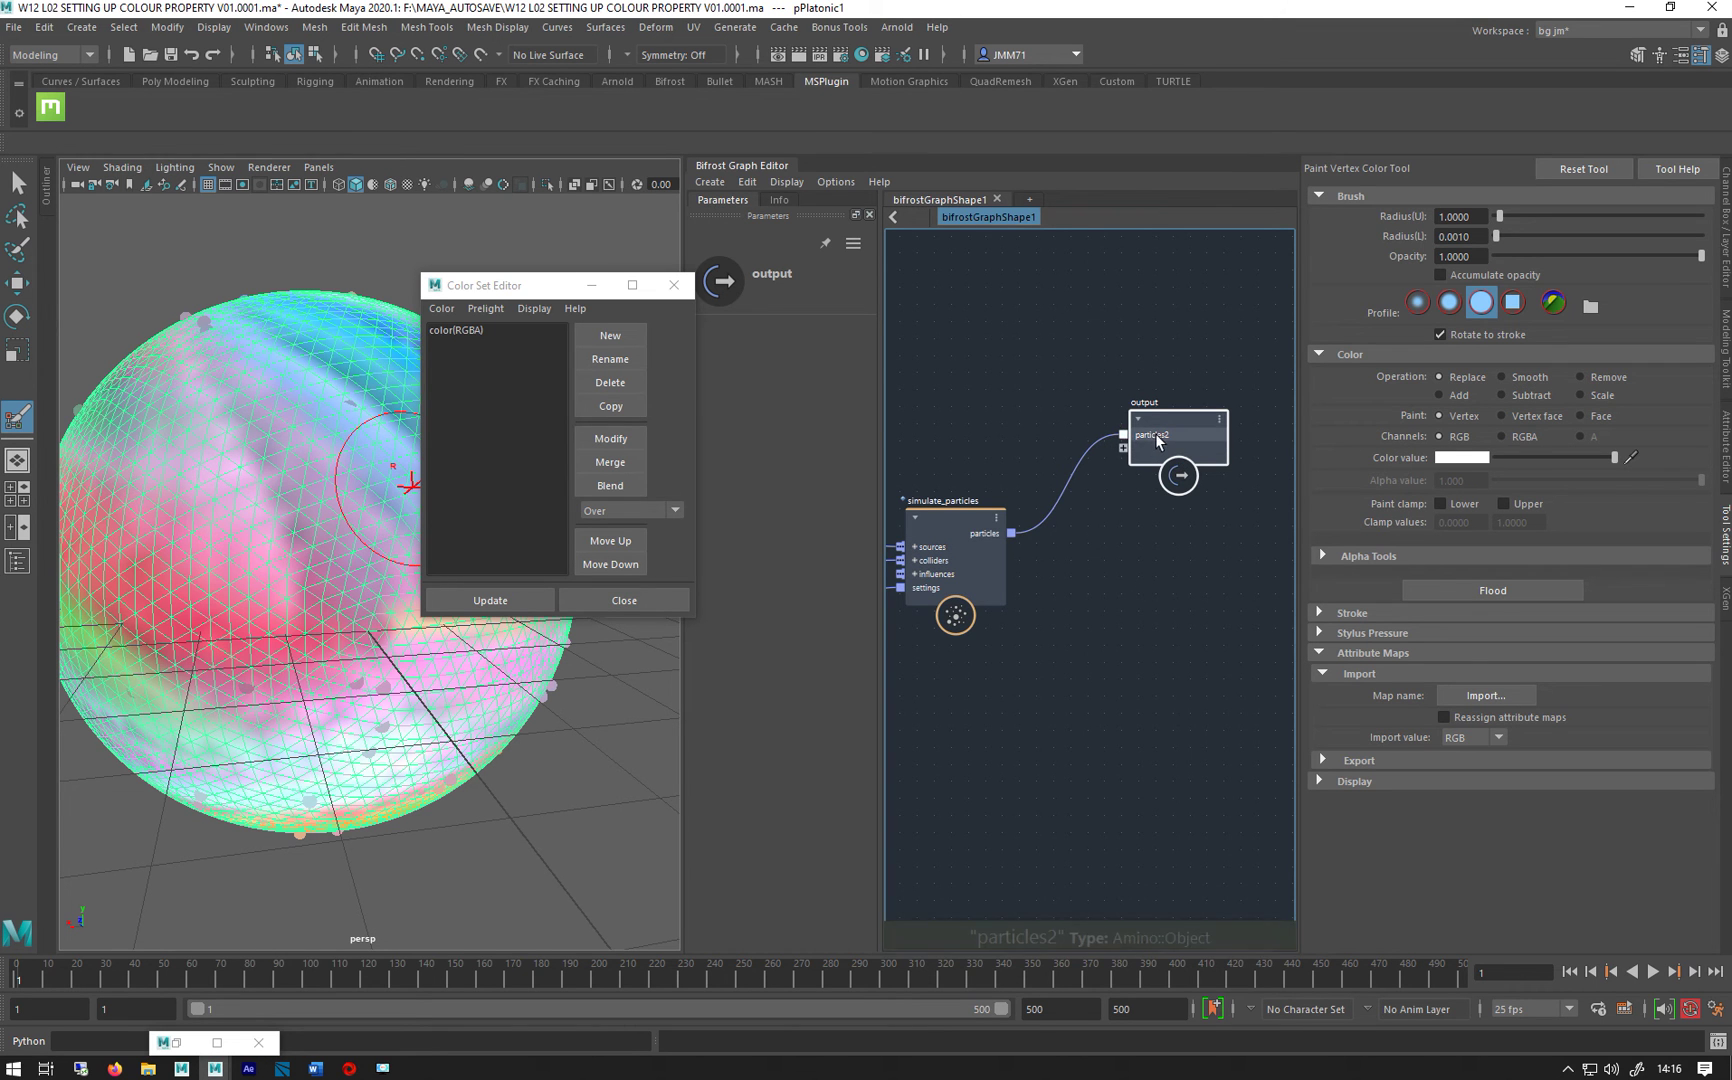
Step: Show the Outliner with bifrostGraph1 selected, listing DAG objects only
left_click(18, 560)
left_click(124, 314)
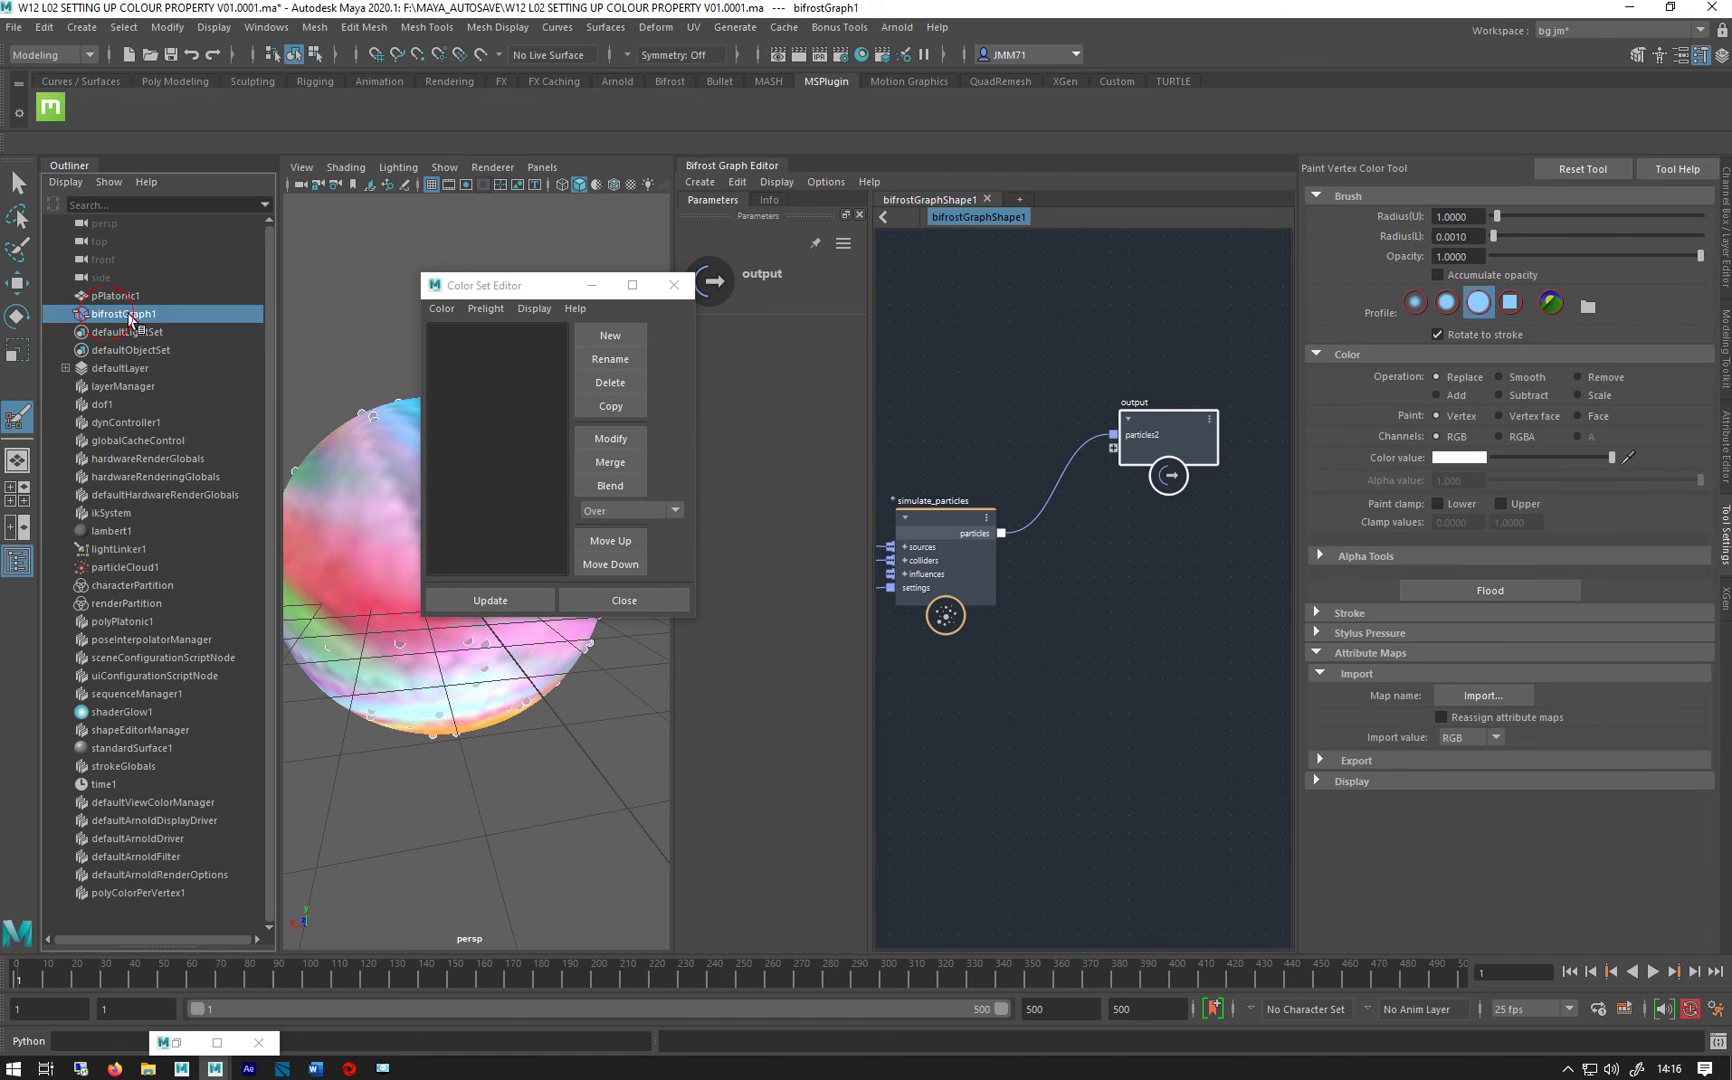
left_click(52, 185)
left_click(78, 214)
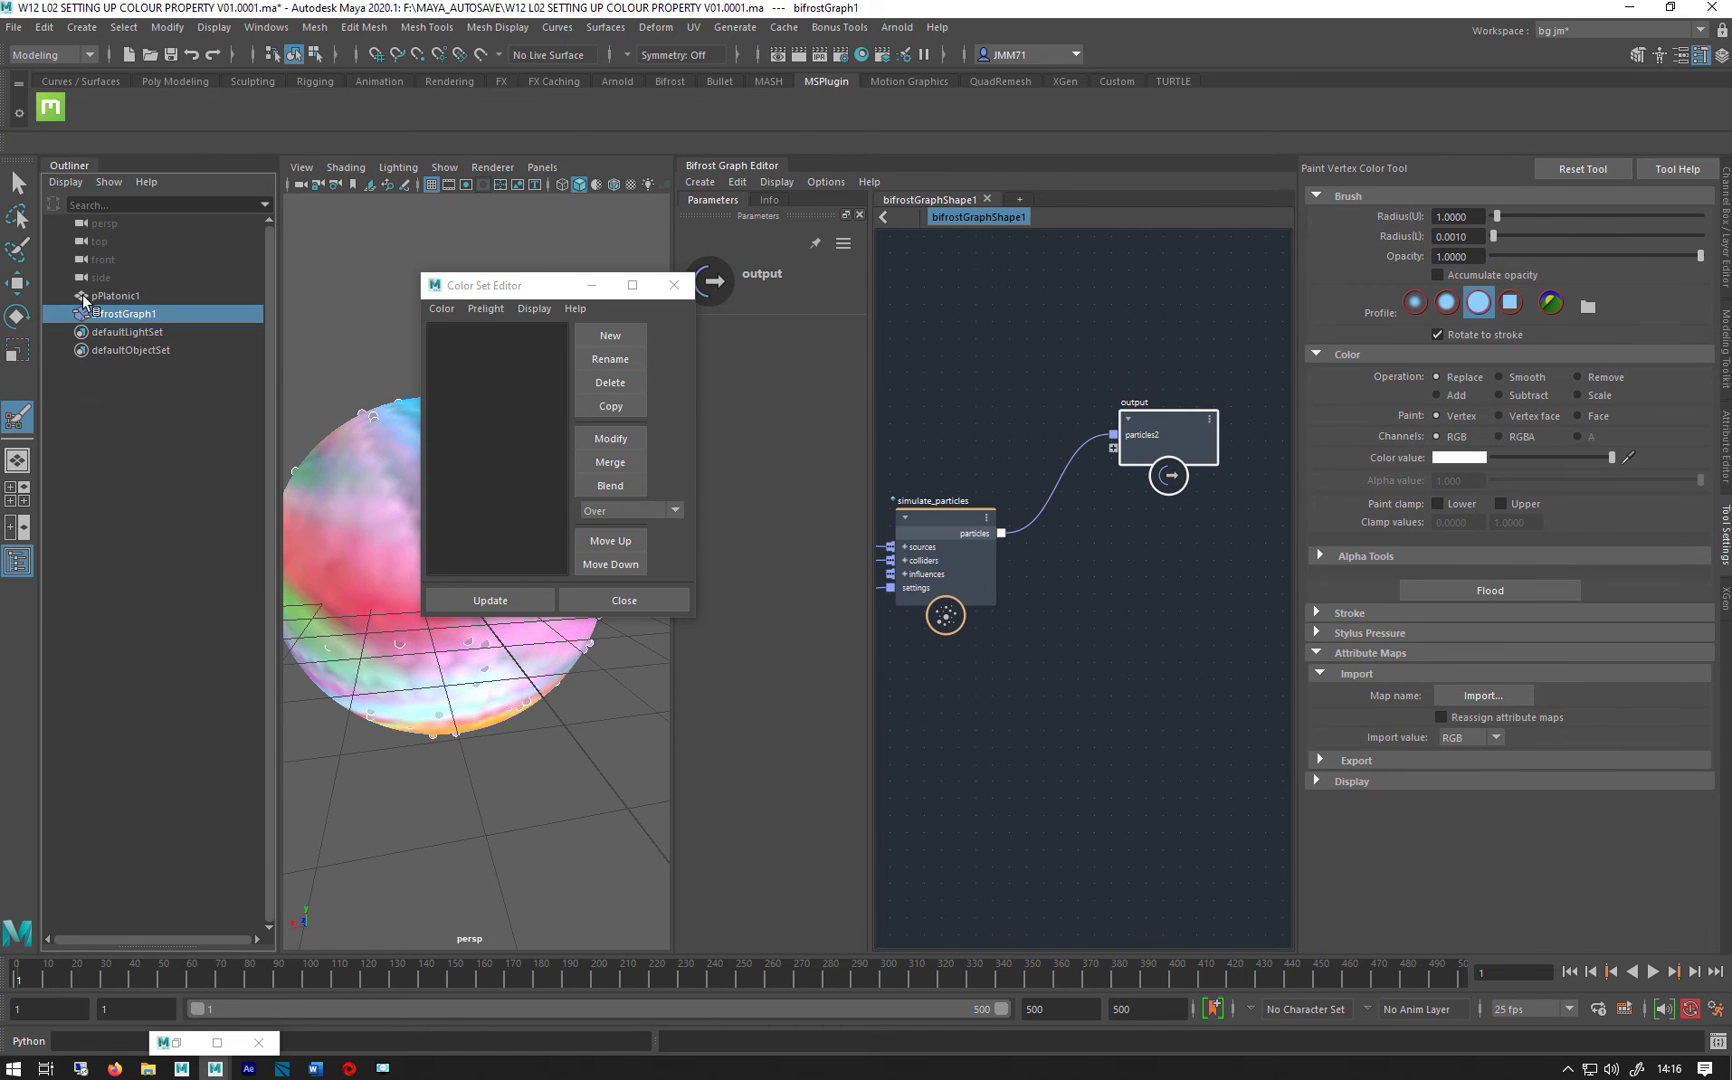
Step: Close the Color Set Editor, play the simulation and zoom in on the coloured particles
left_click(672, 284)
middle_click_drag(955, 414, 1030, 388)
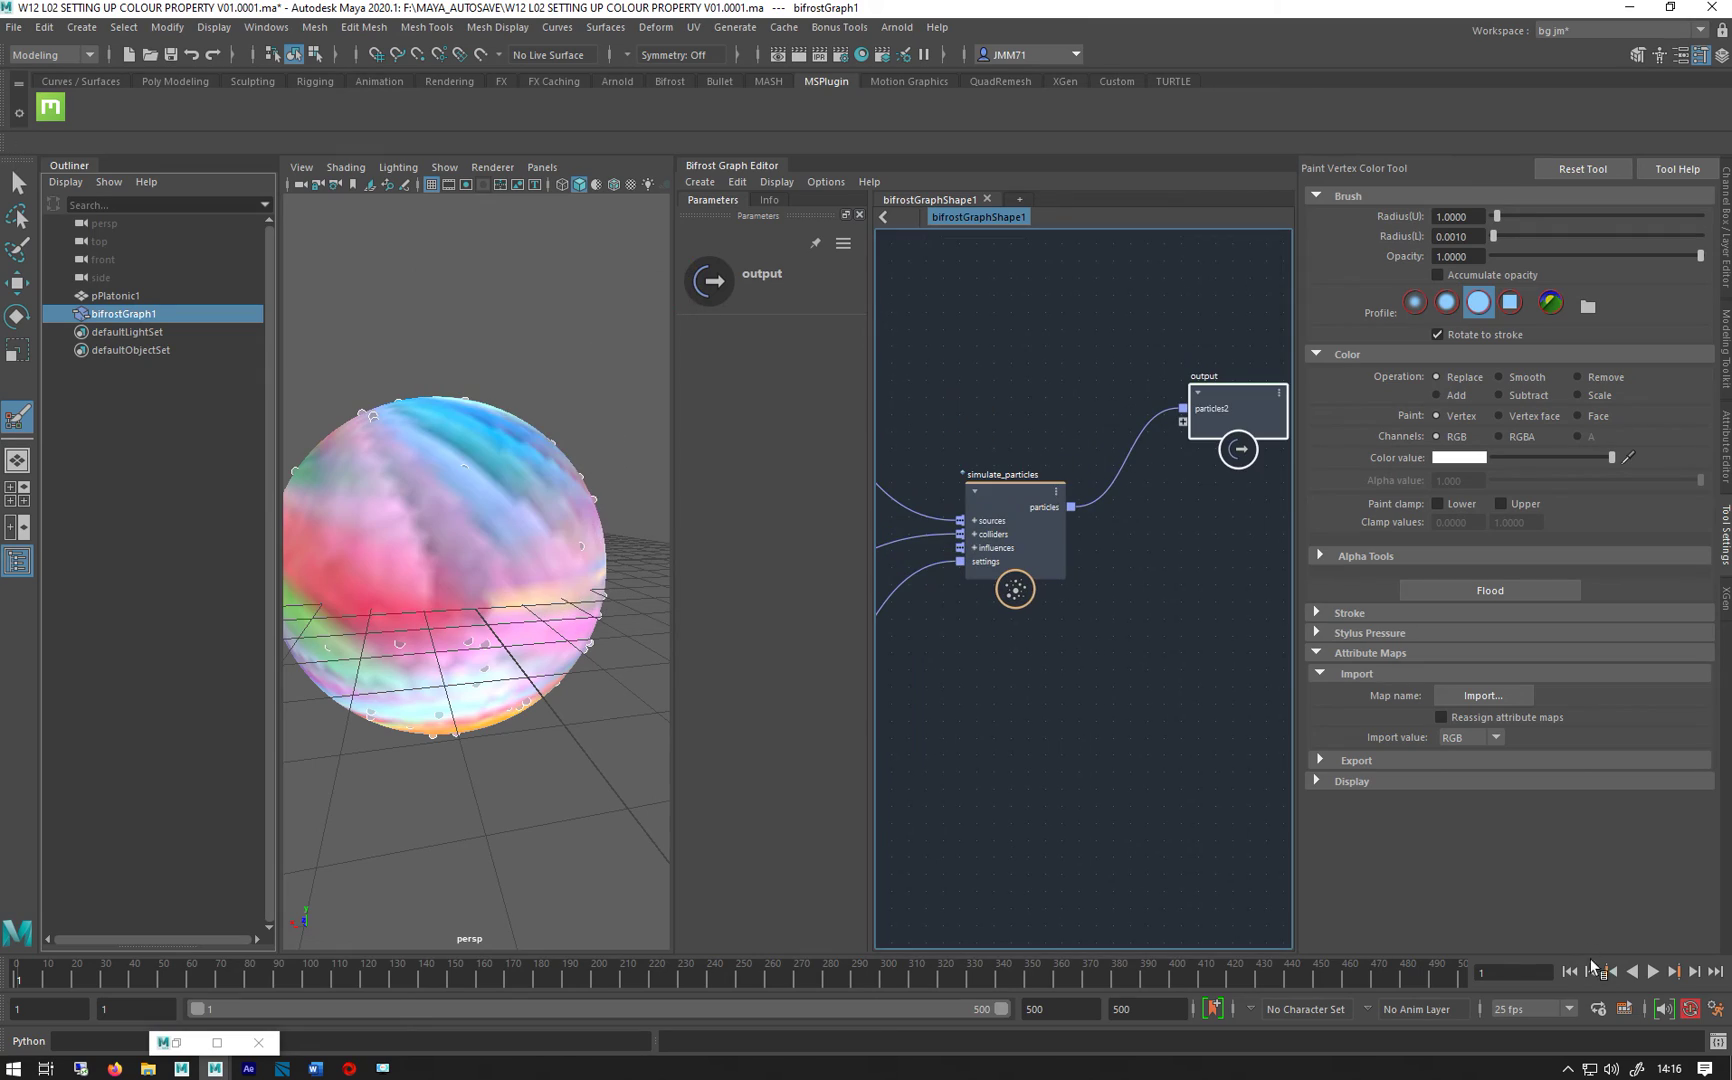
left_click(1652, 972)
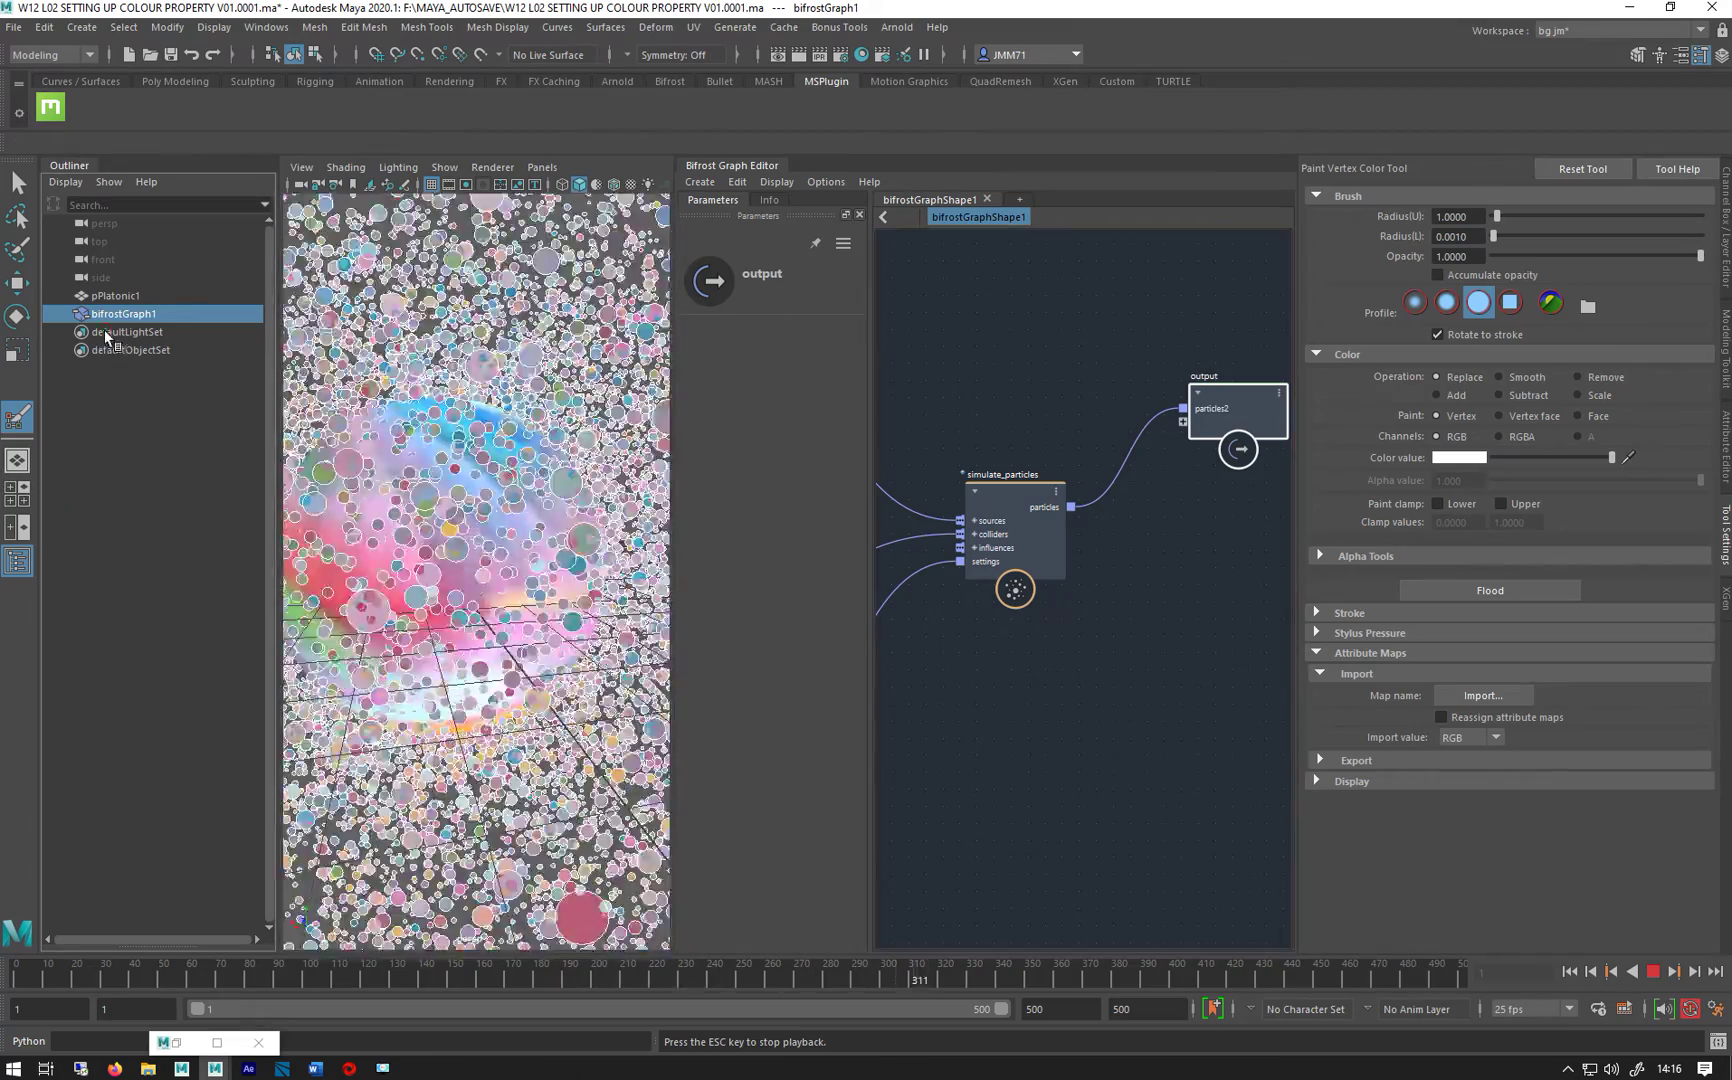
left_click(120, 331)
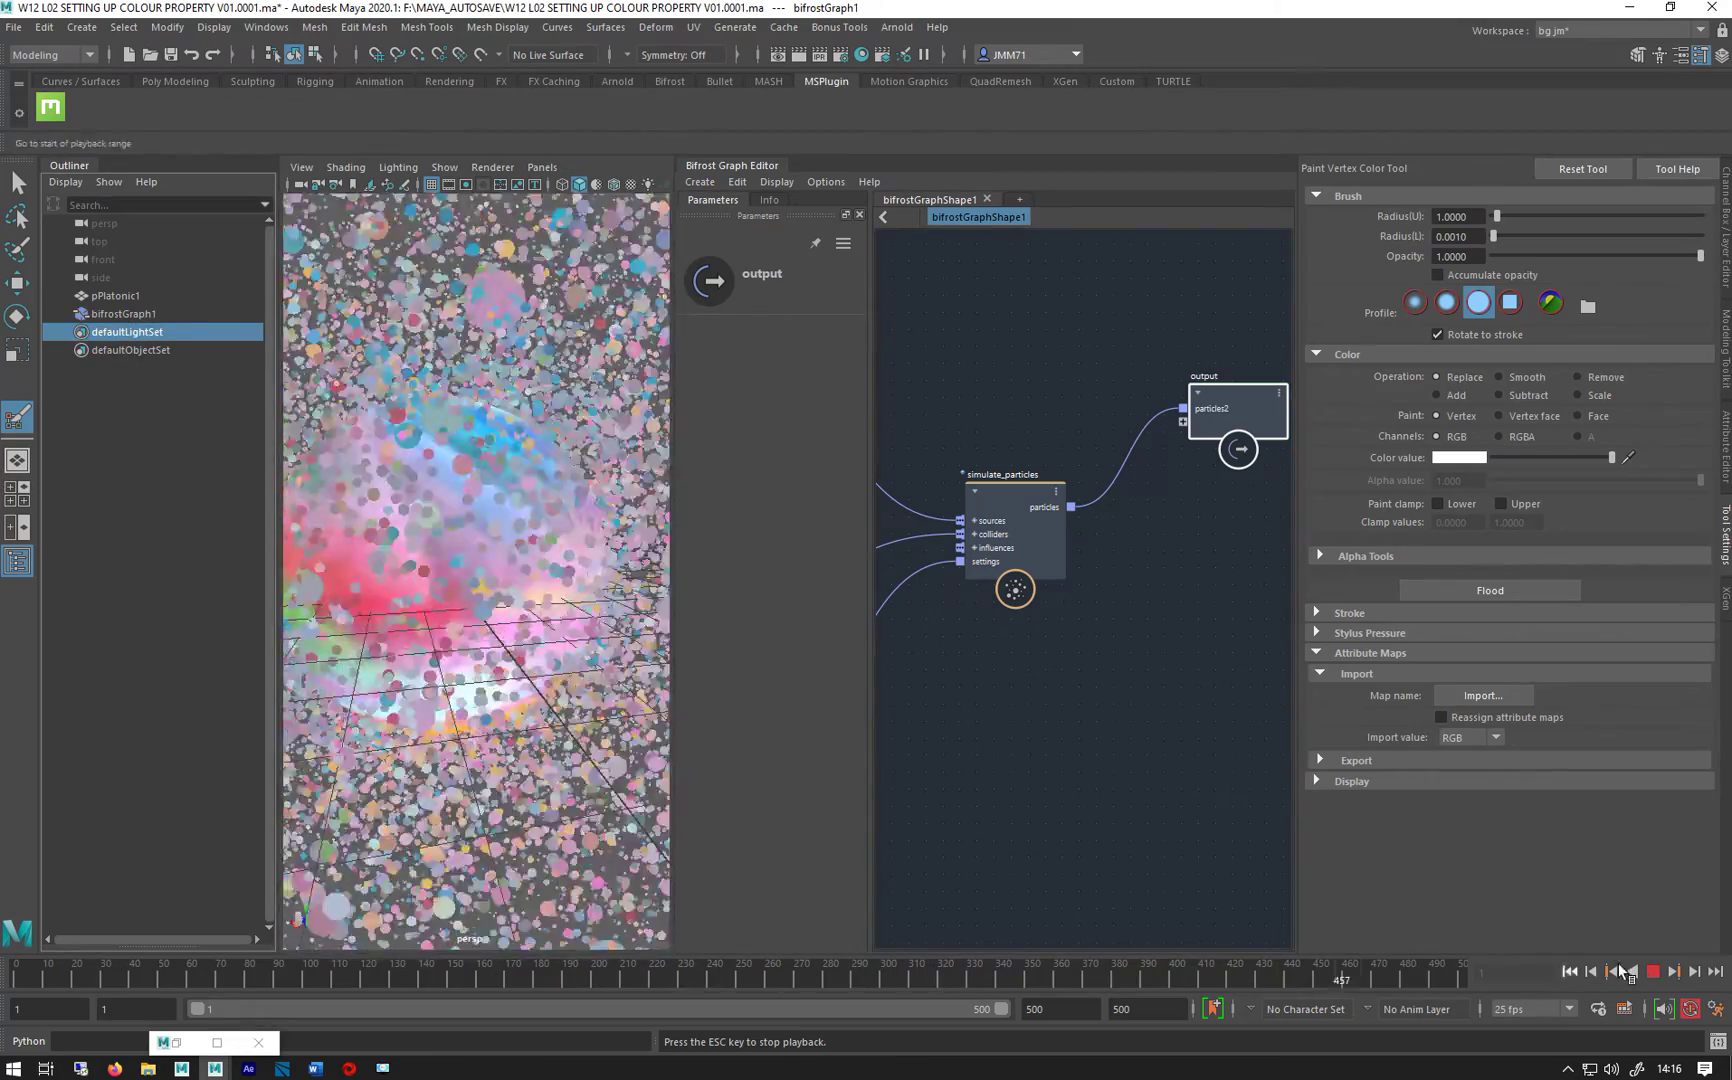
left_click_drag(510, 547, 733, 646, "alt")
right_click_drag(733, 646, 495, 650, "alt")
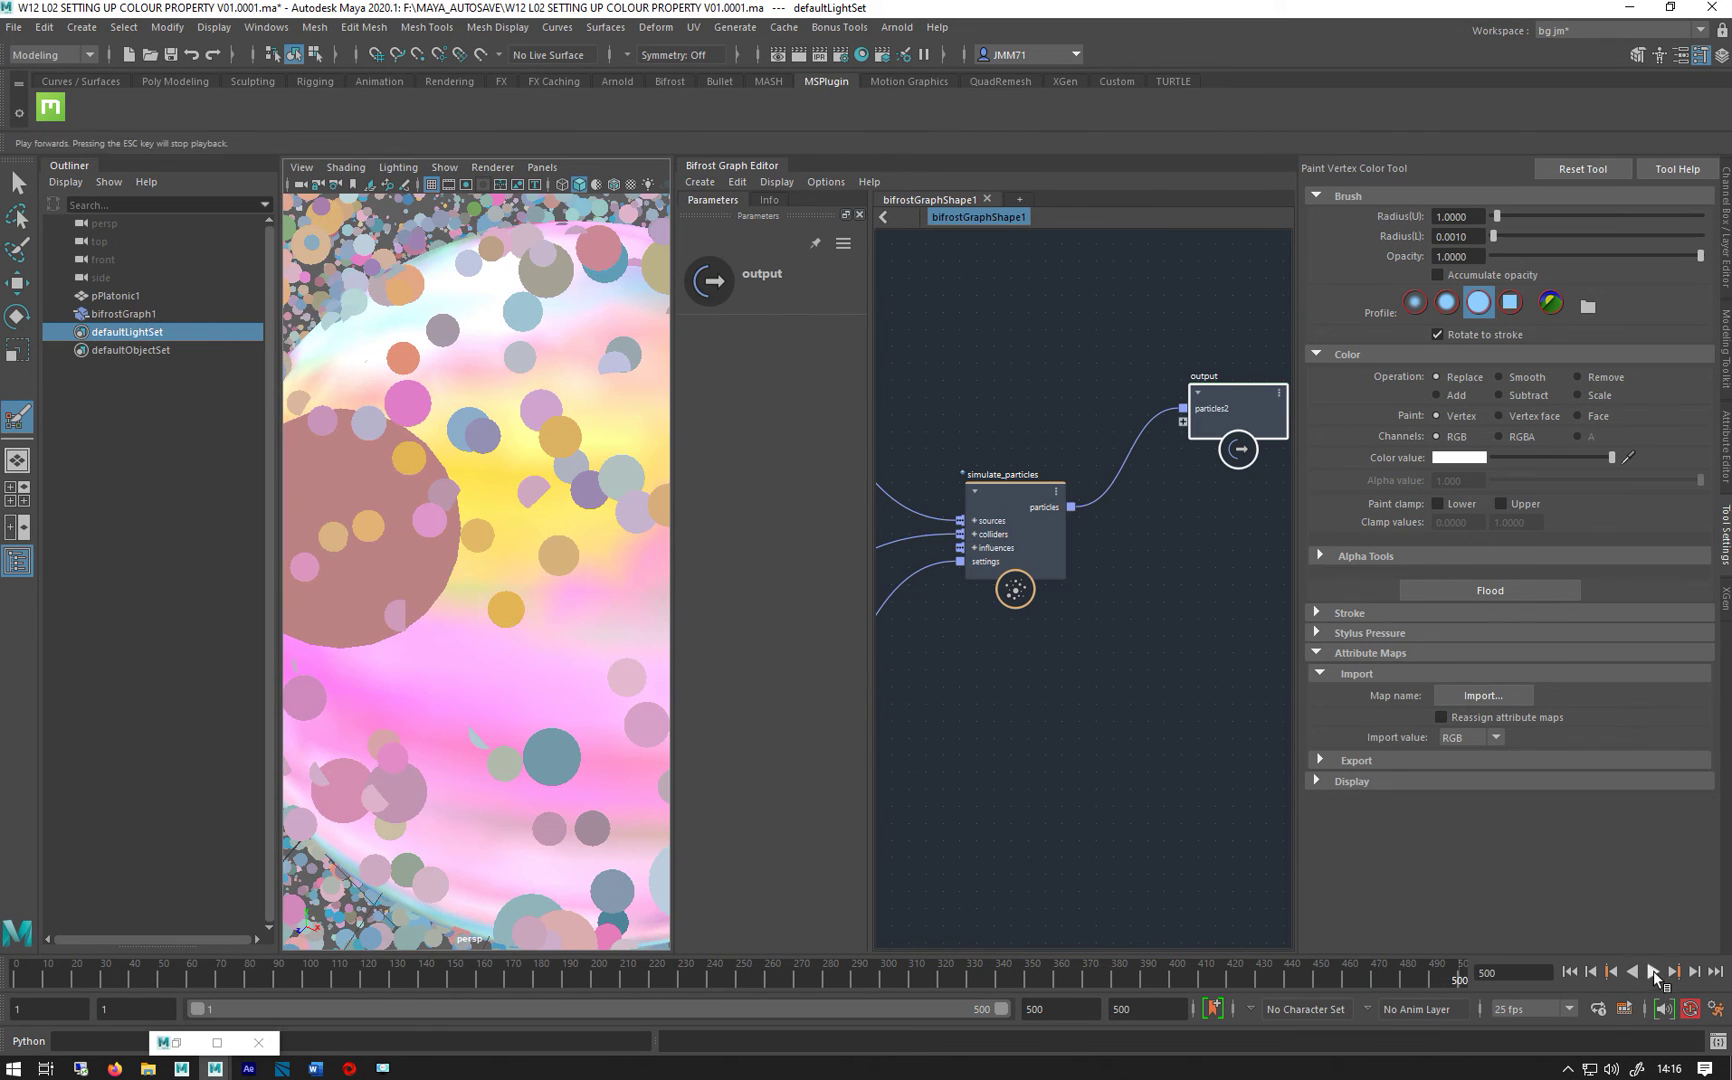
Step: Rewind to frame 1 and centre the source_particles, collider and solver settings nodes
left_click(1570, 971)
middle_click_drag(1054, 434, 1157, 428, "alt")
middle_click_drag(1081, 381, 995, 336, "alt")
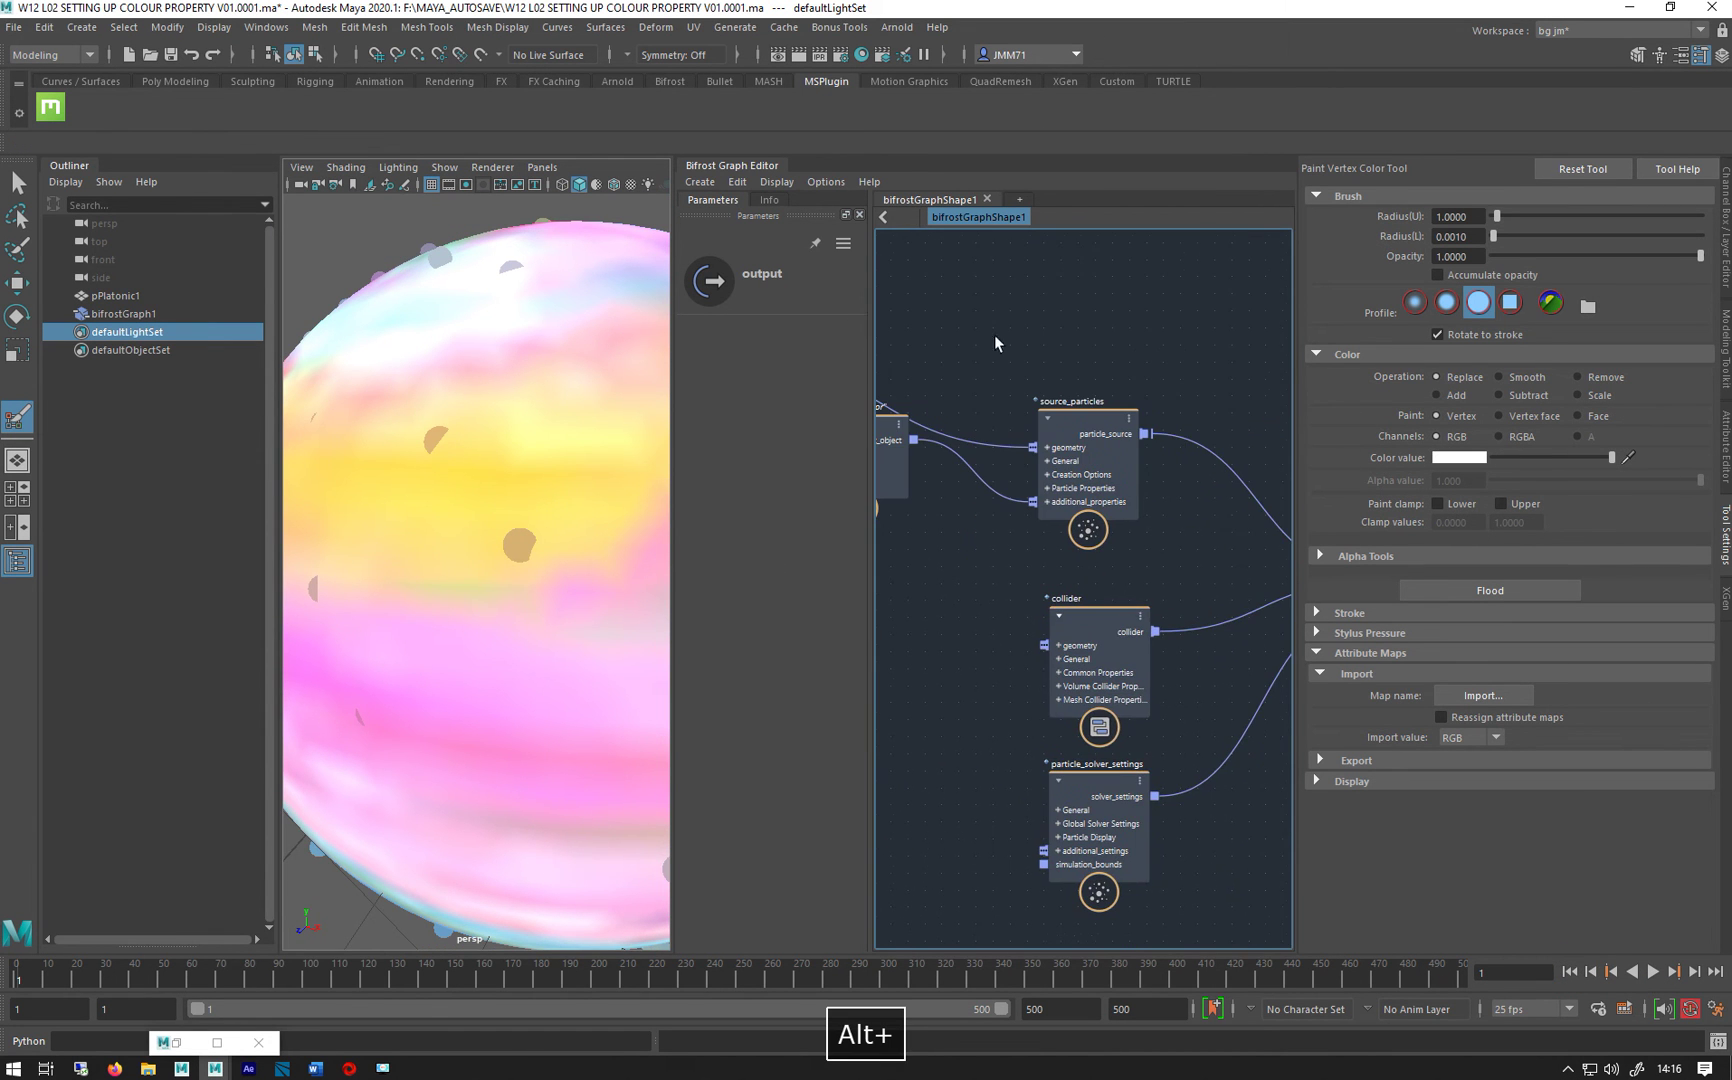
Step: Show the source_particles parameters and set its emission rate to 1000
left_click(1725, 548)
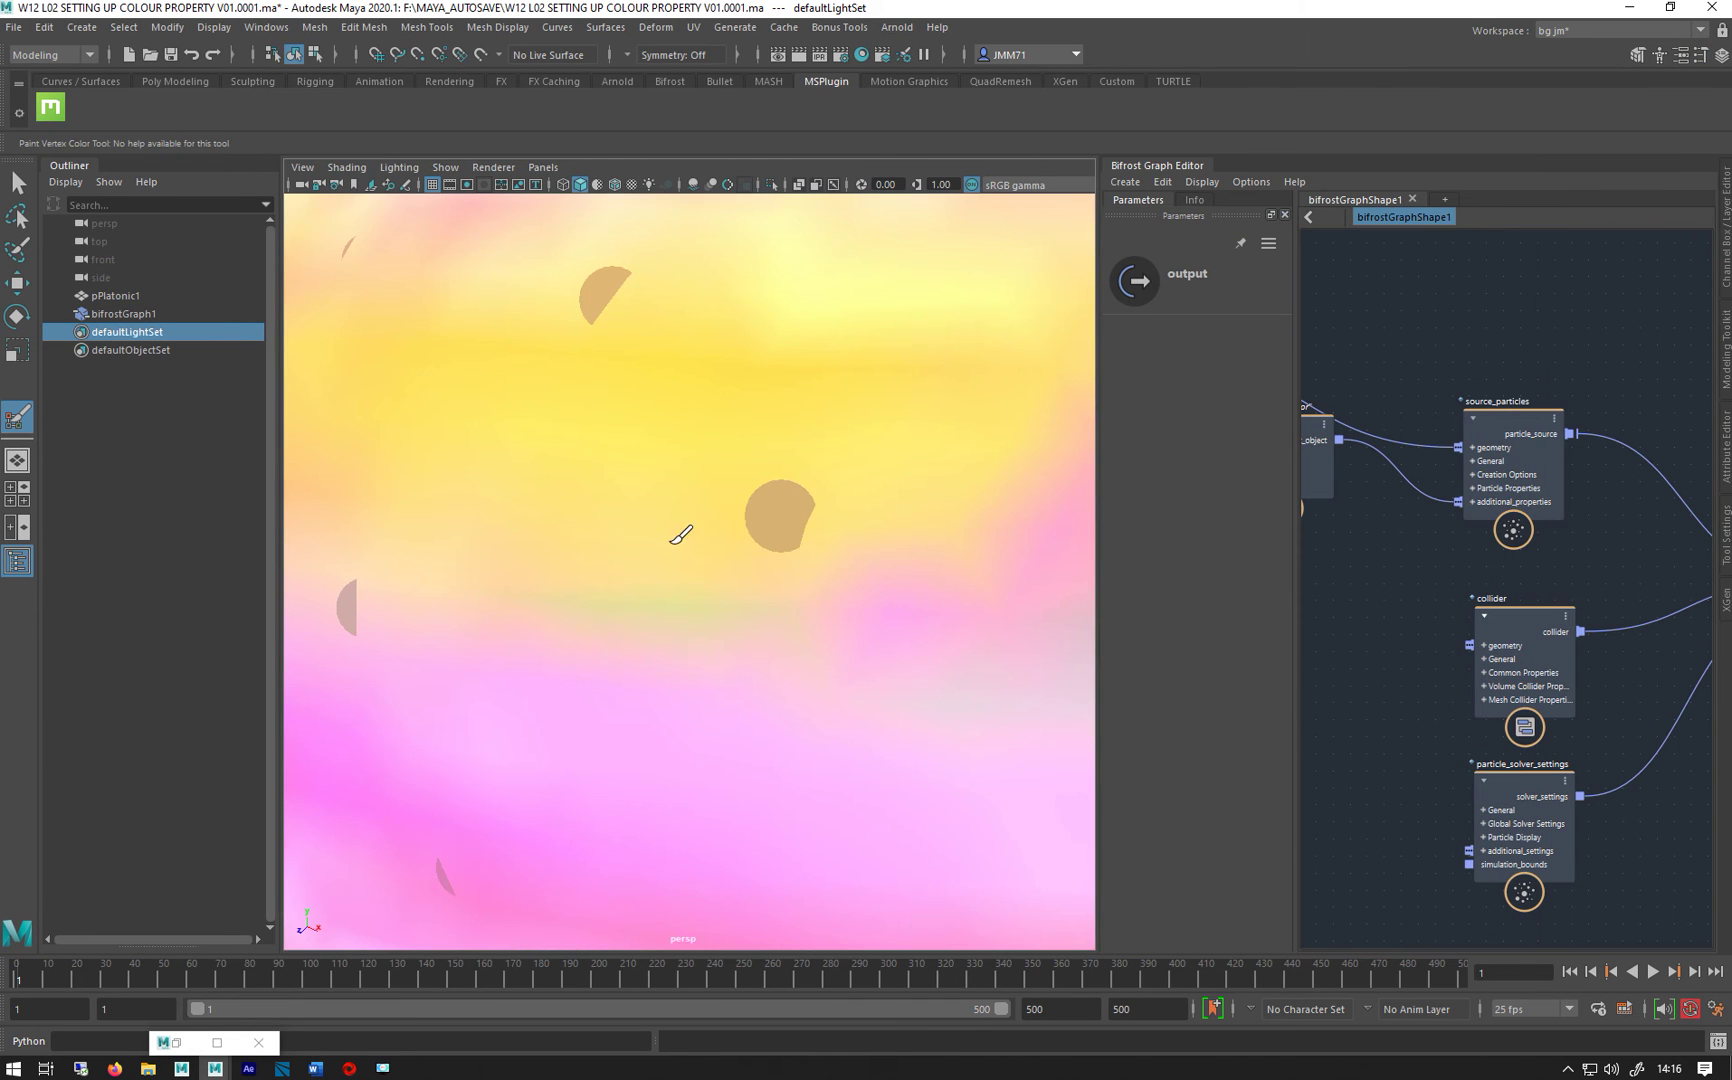
right_click_drag(681, 535, 560, 540, "alt")
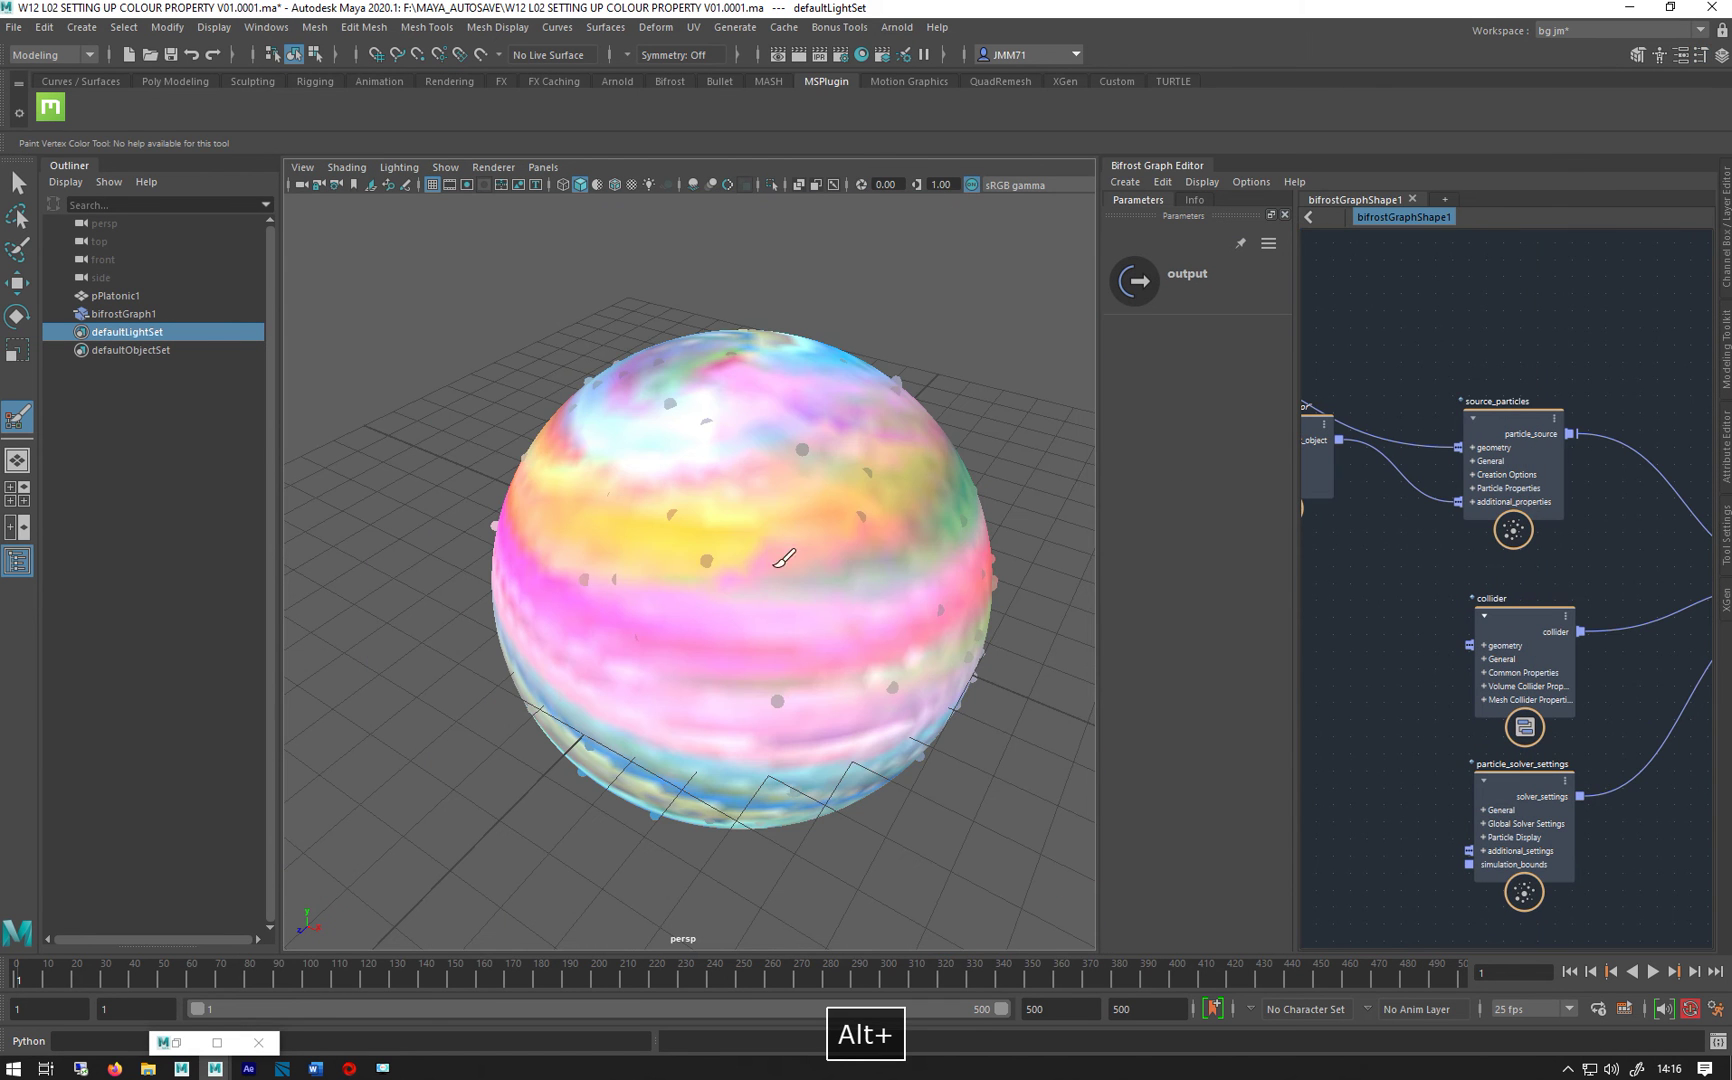
left_click(1509, 447)
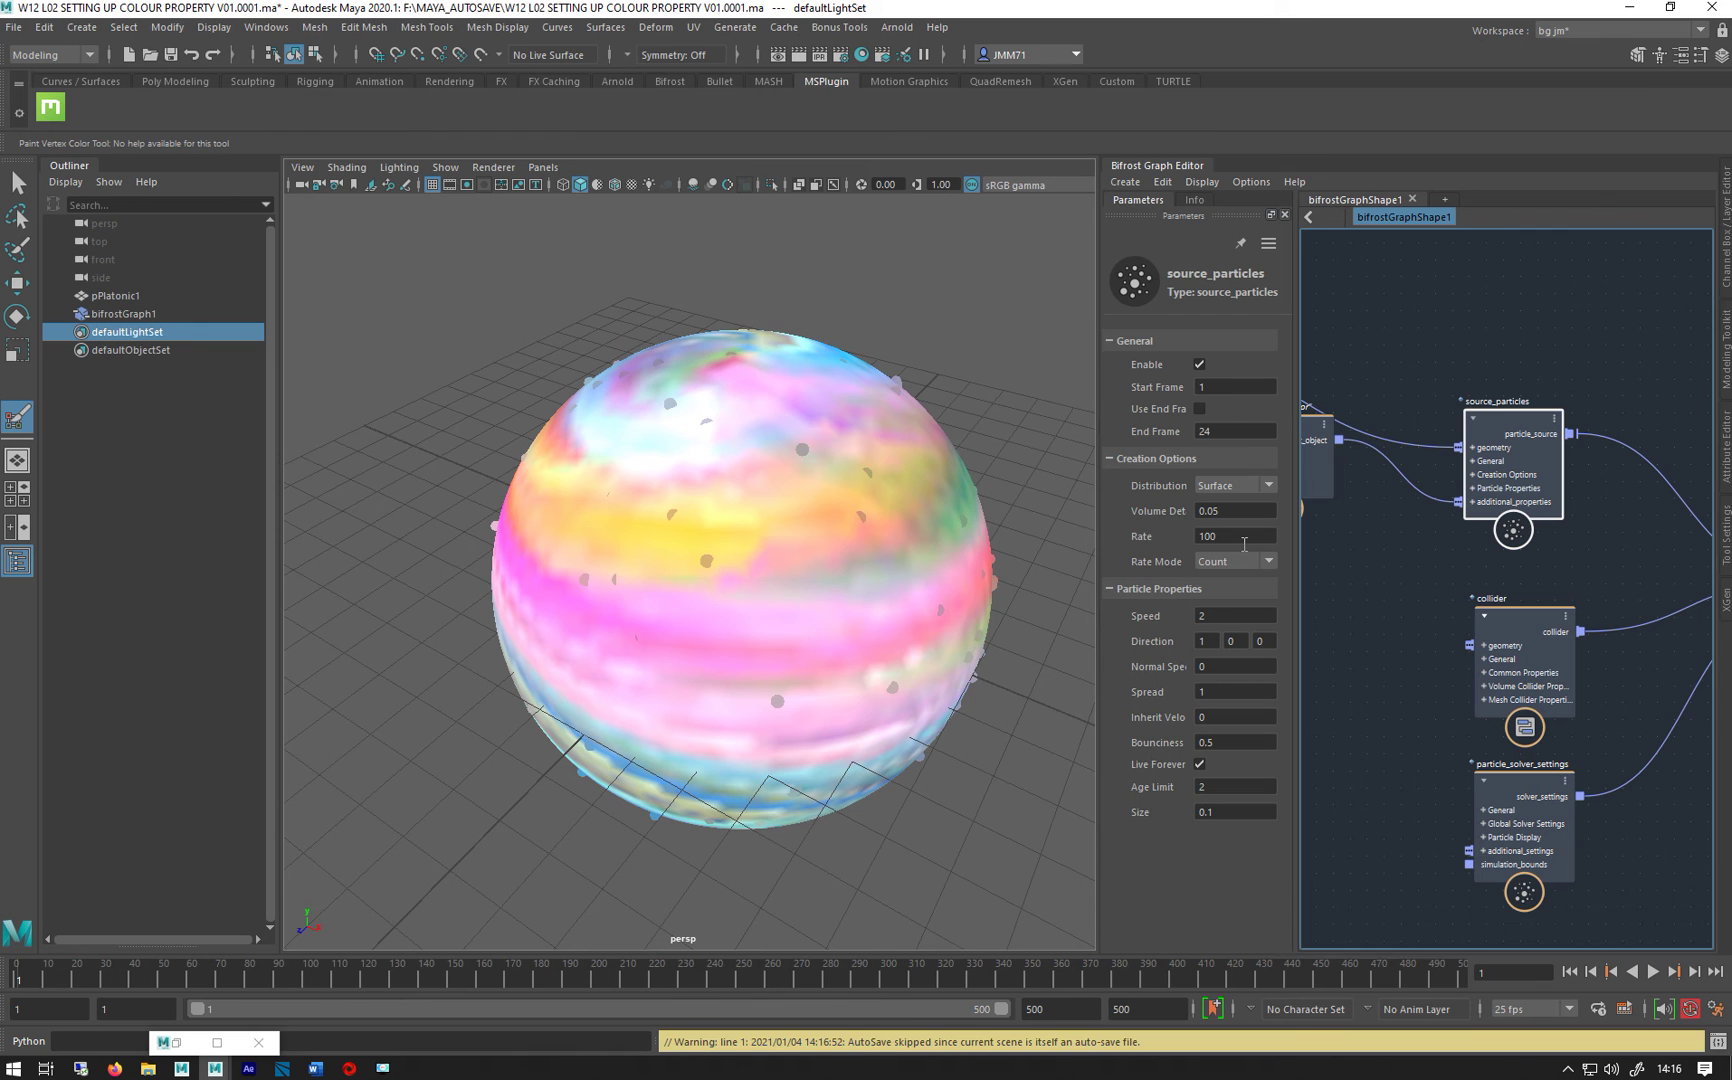
left_click(1244, 540)
type("0")
key("Return")
Step: Set the source_particles Direction values to 0 and Normal Speed to 1
double_click(1219, 618)
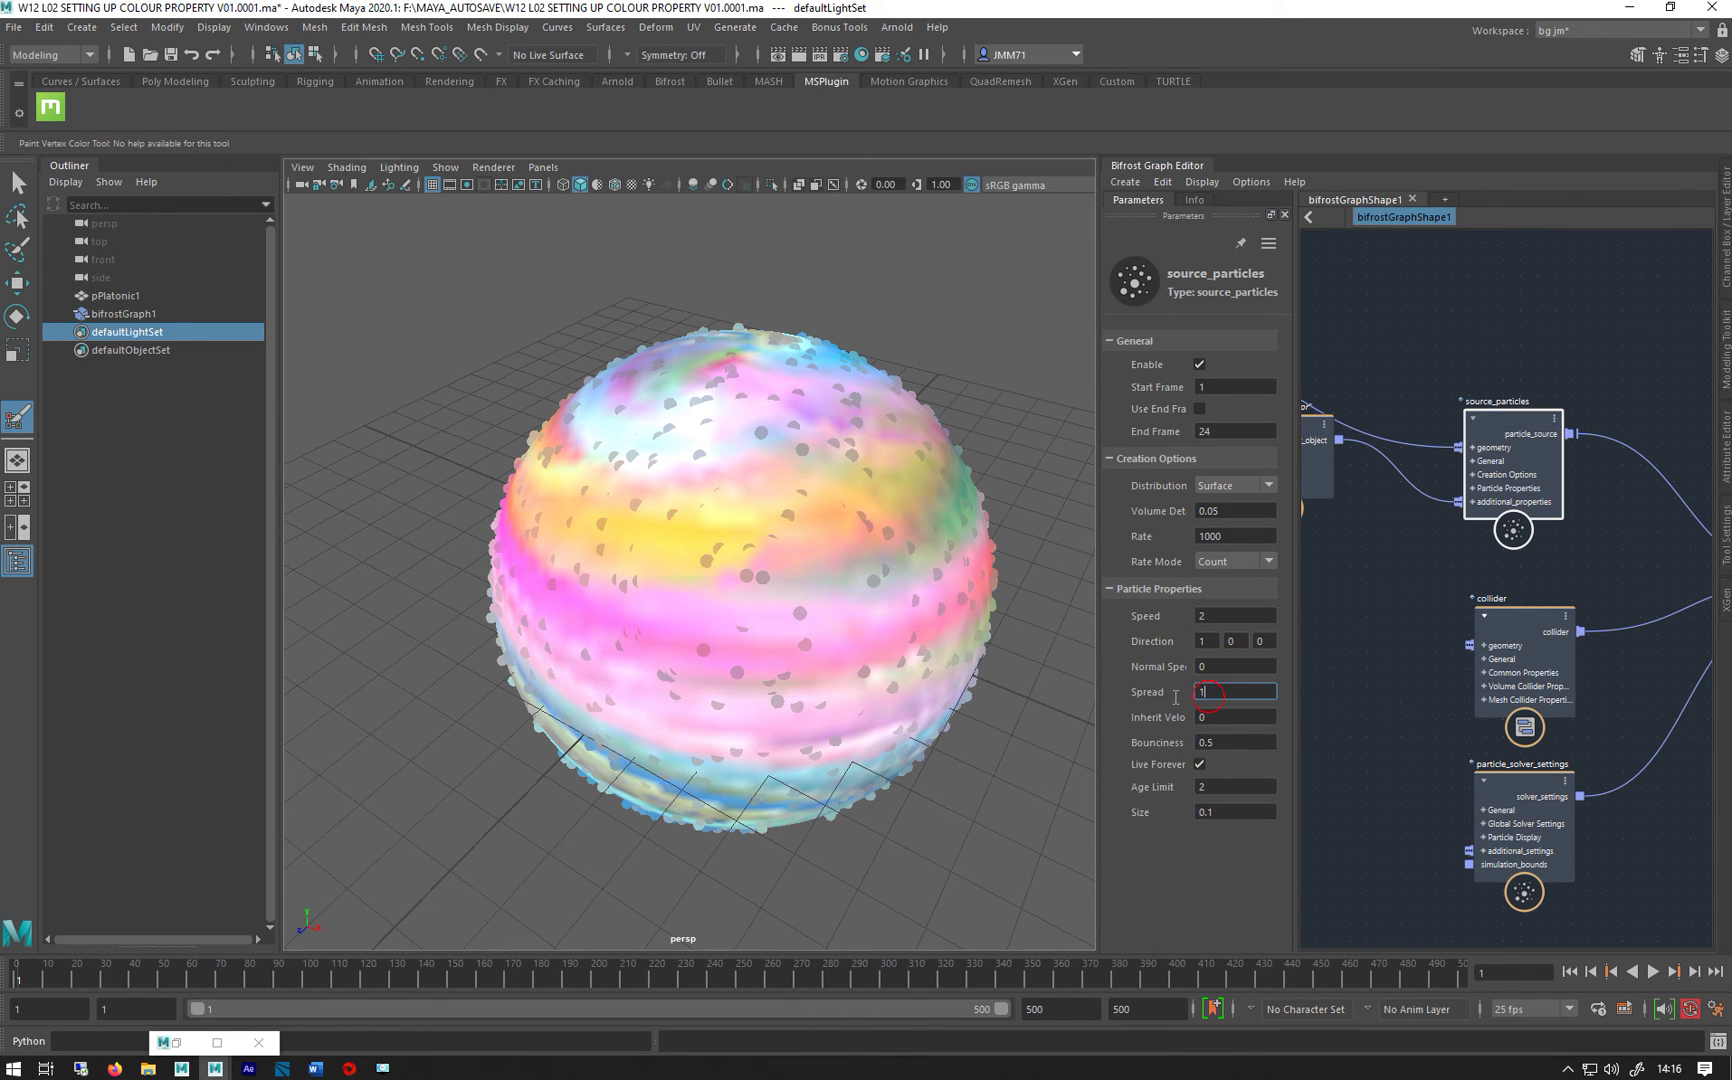
left_click(1208, 692)
type("1")
key("Return")
left_click(1205, 641)
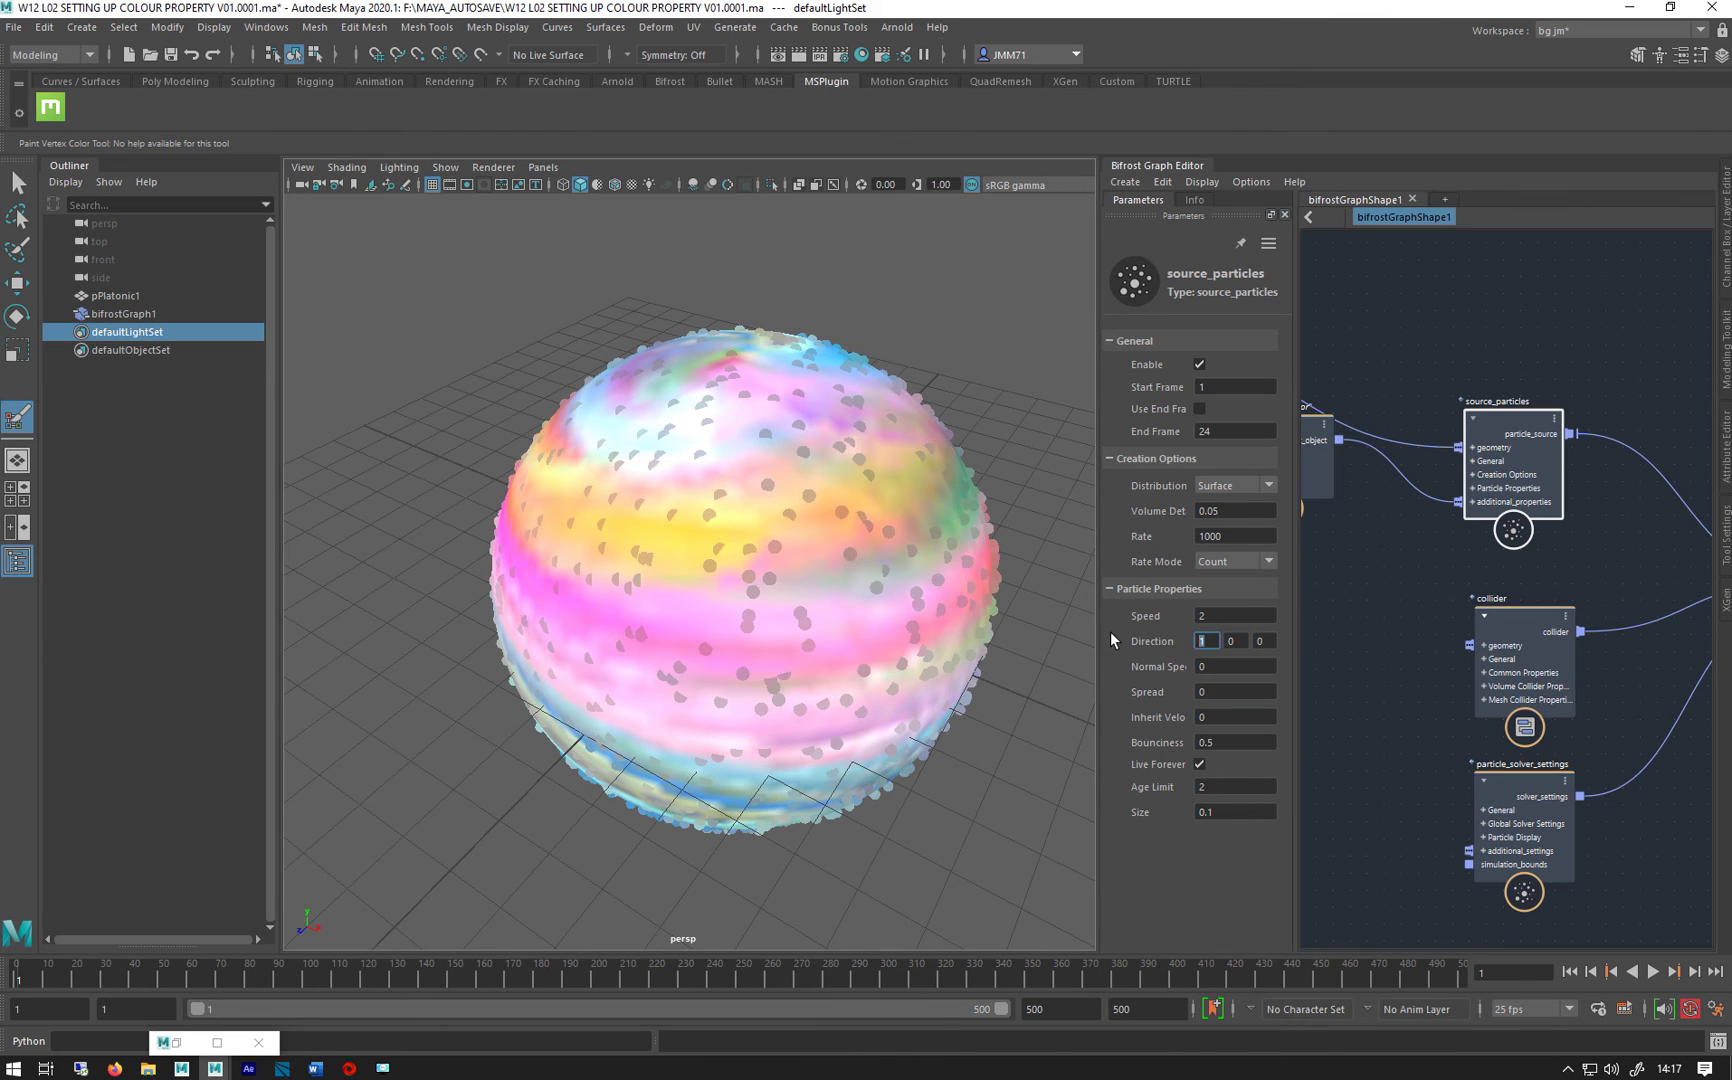
type("0")
key("Return")
left_click(1221, 617)
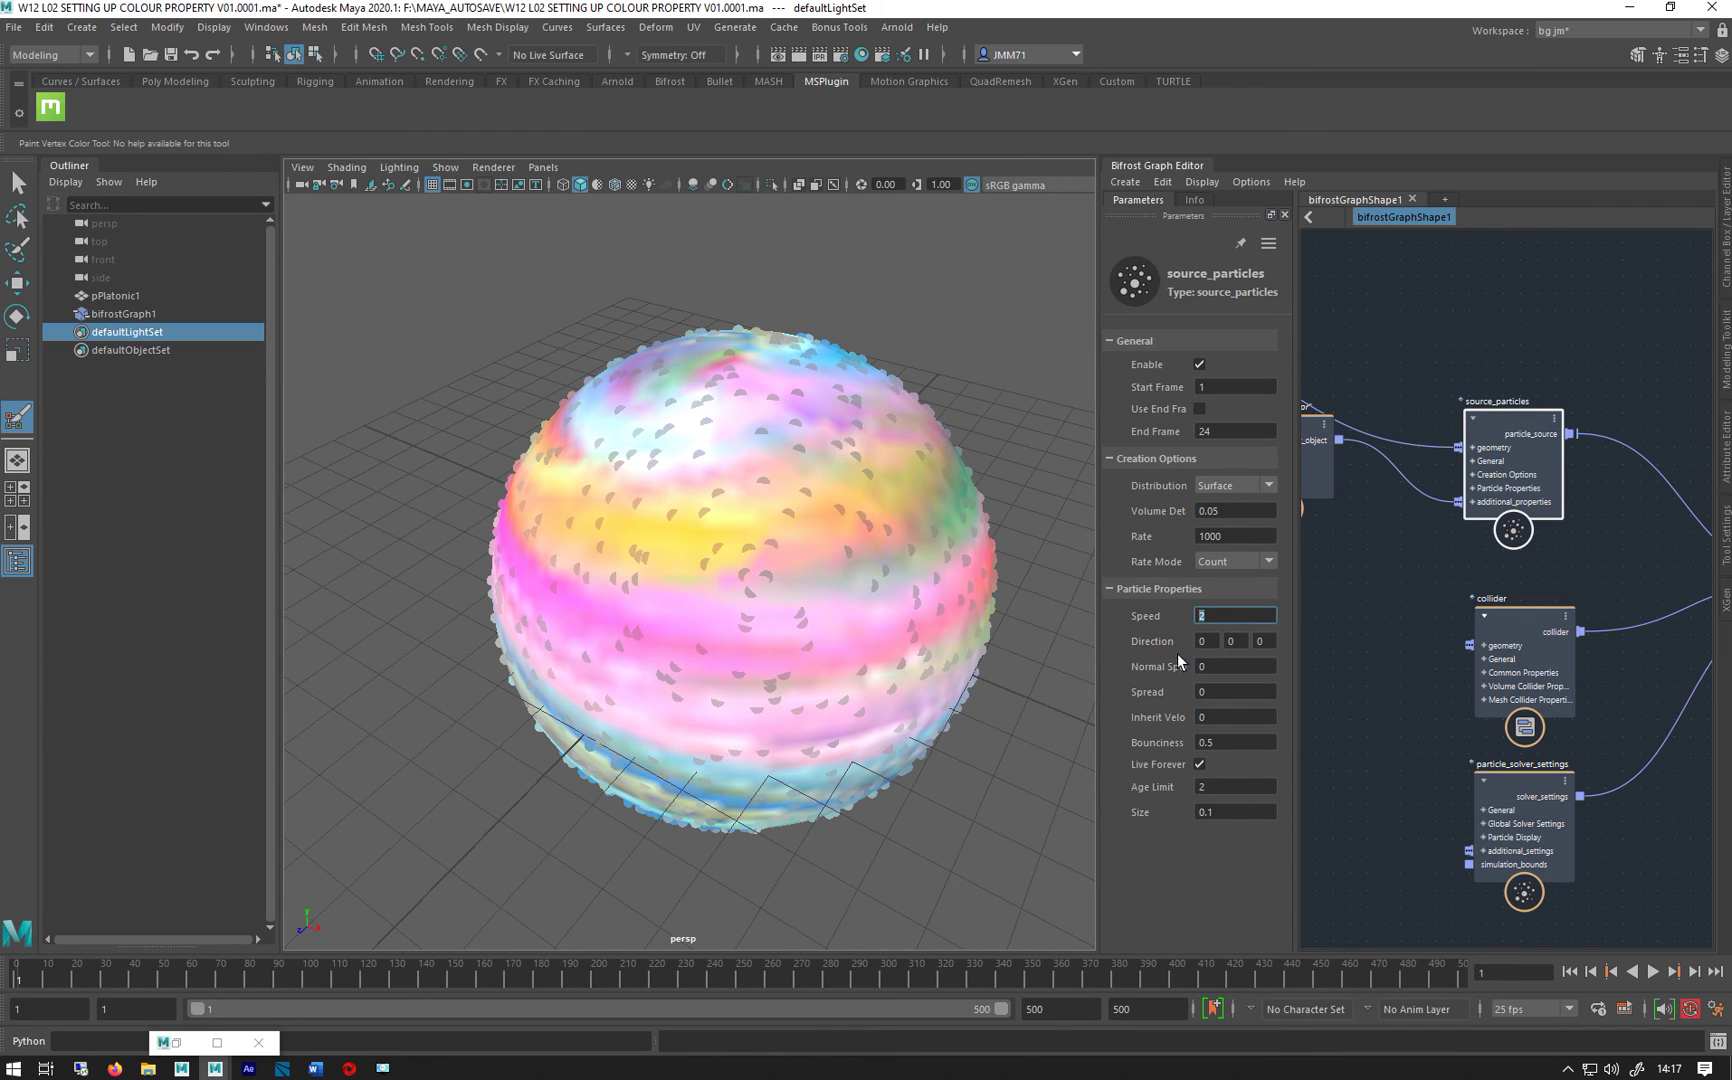
type("1")
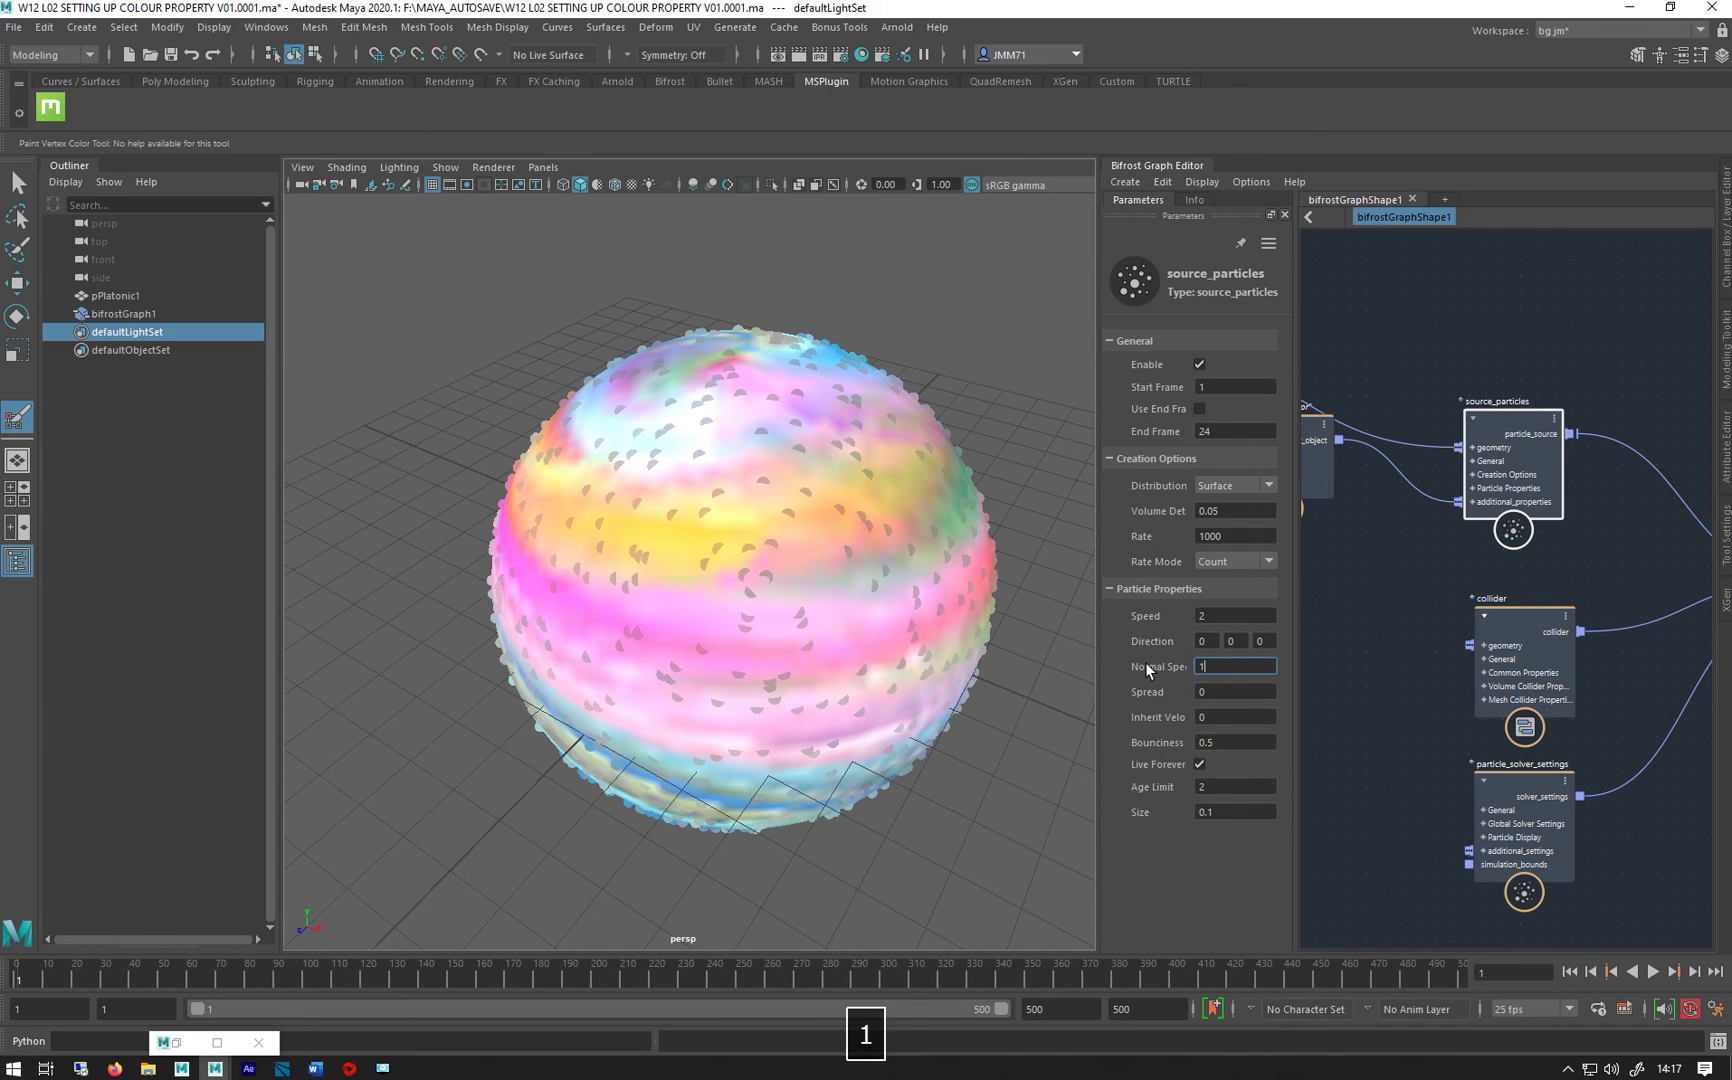
key("Return")
Step: Set particle Speed to 0.1 and play the simulation
left_click(1207, 620)
type(".1")
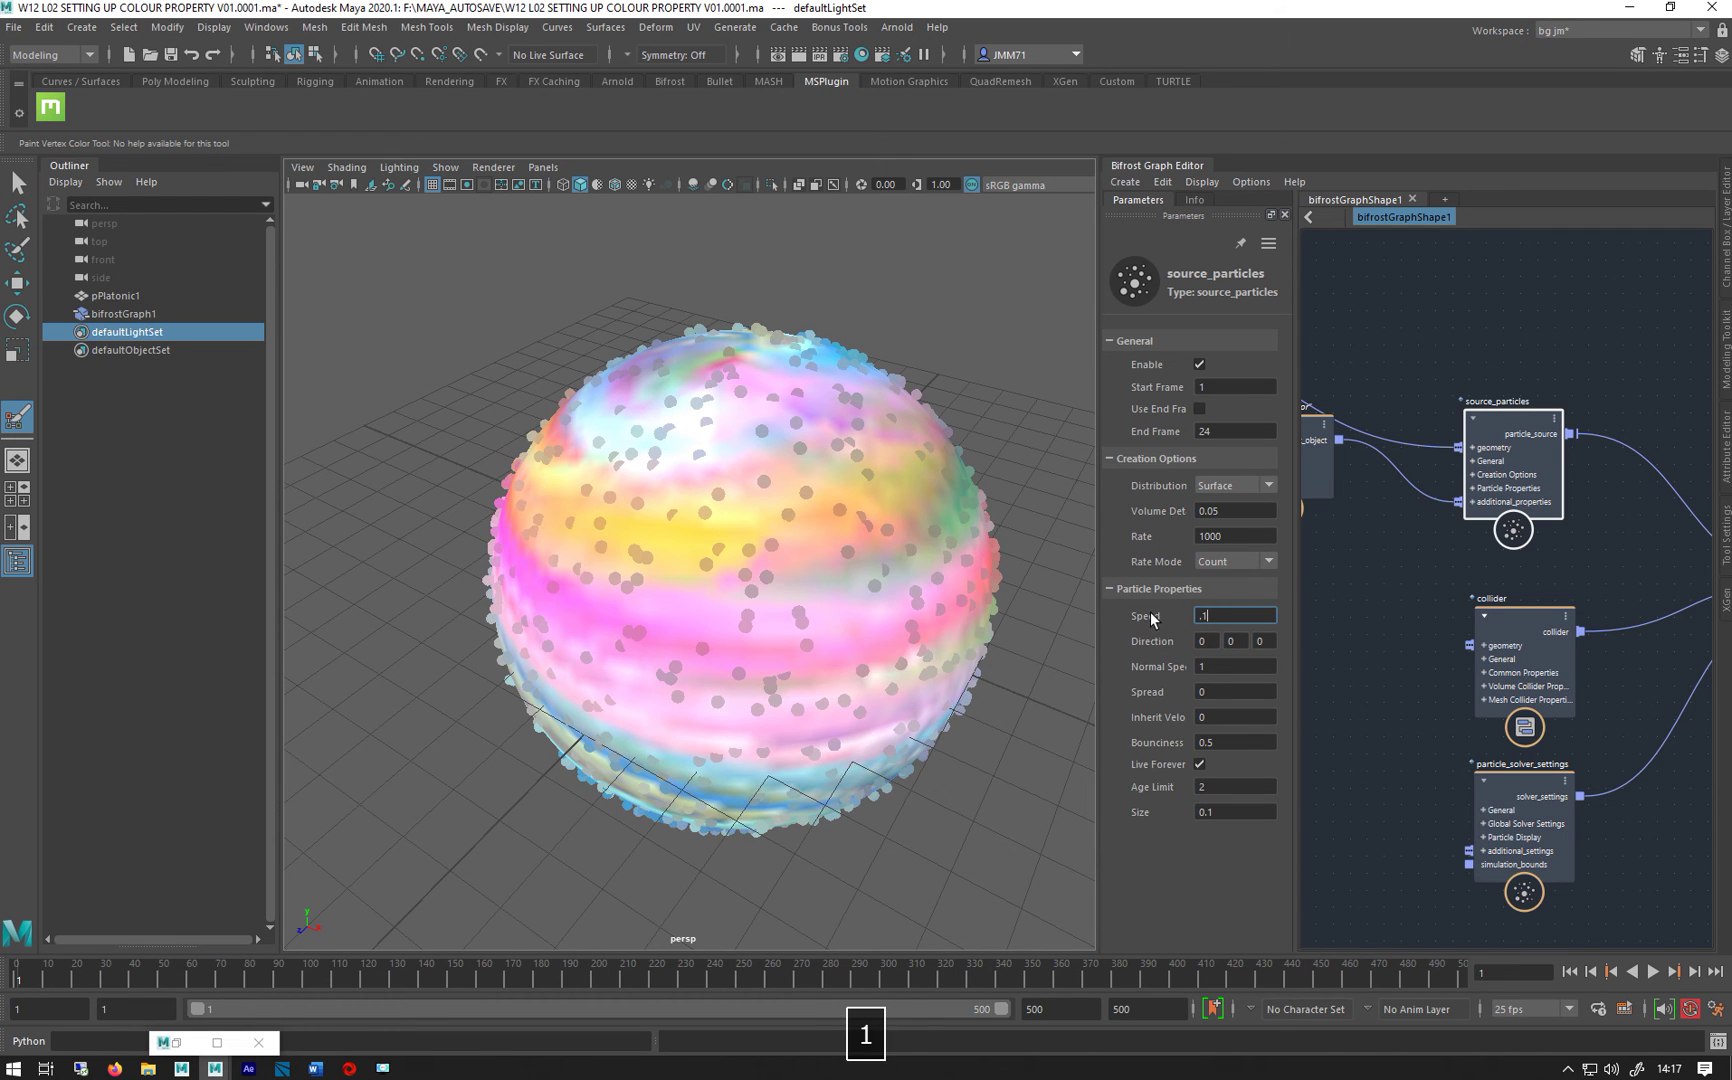
key("Return")
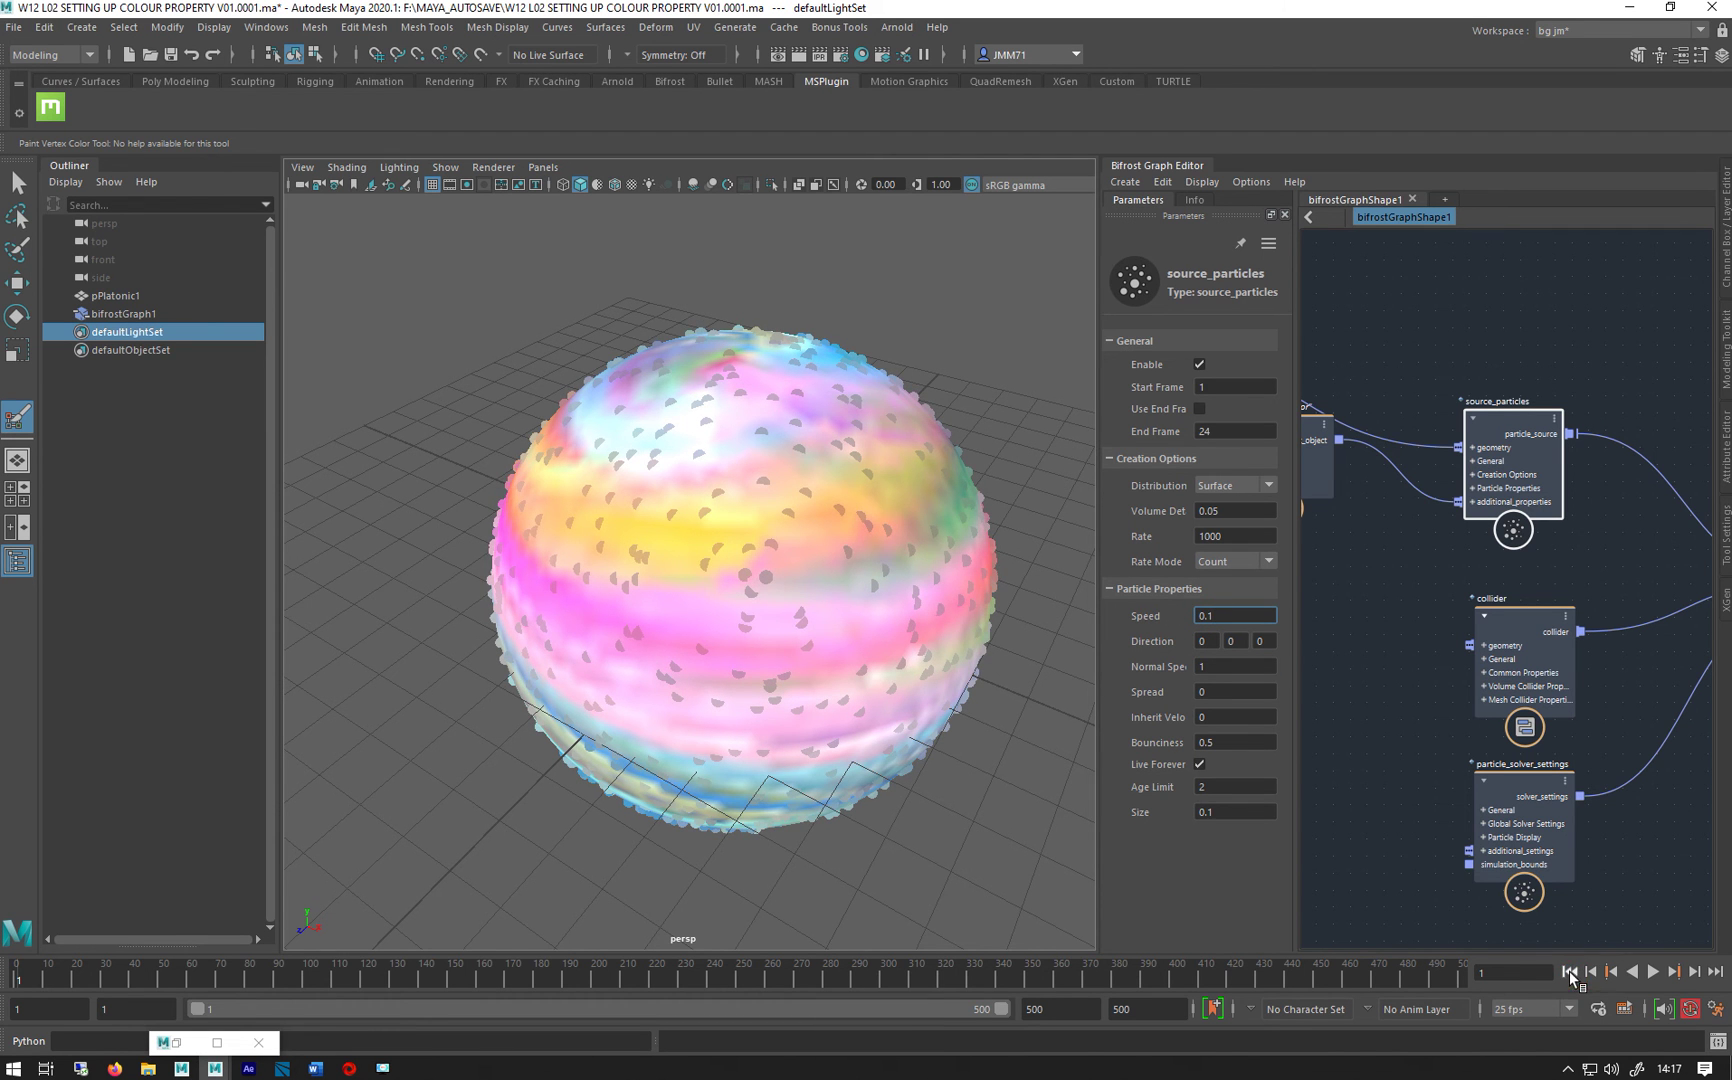
left_click(1654, 972)
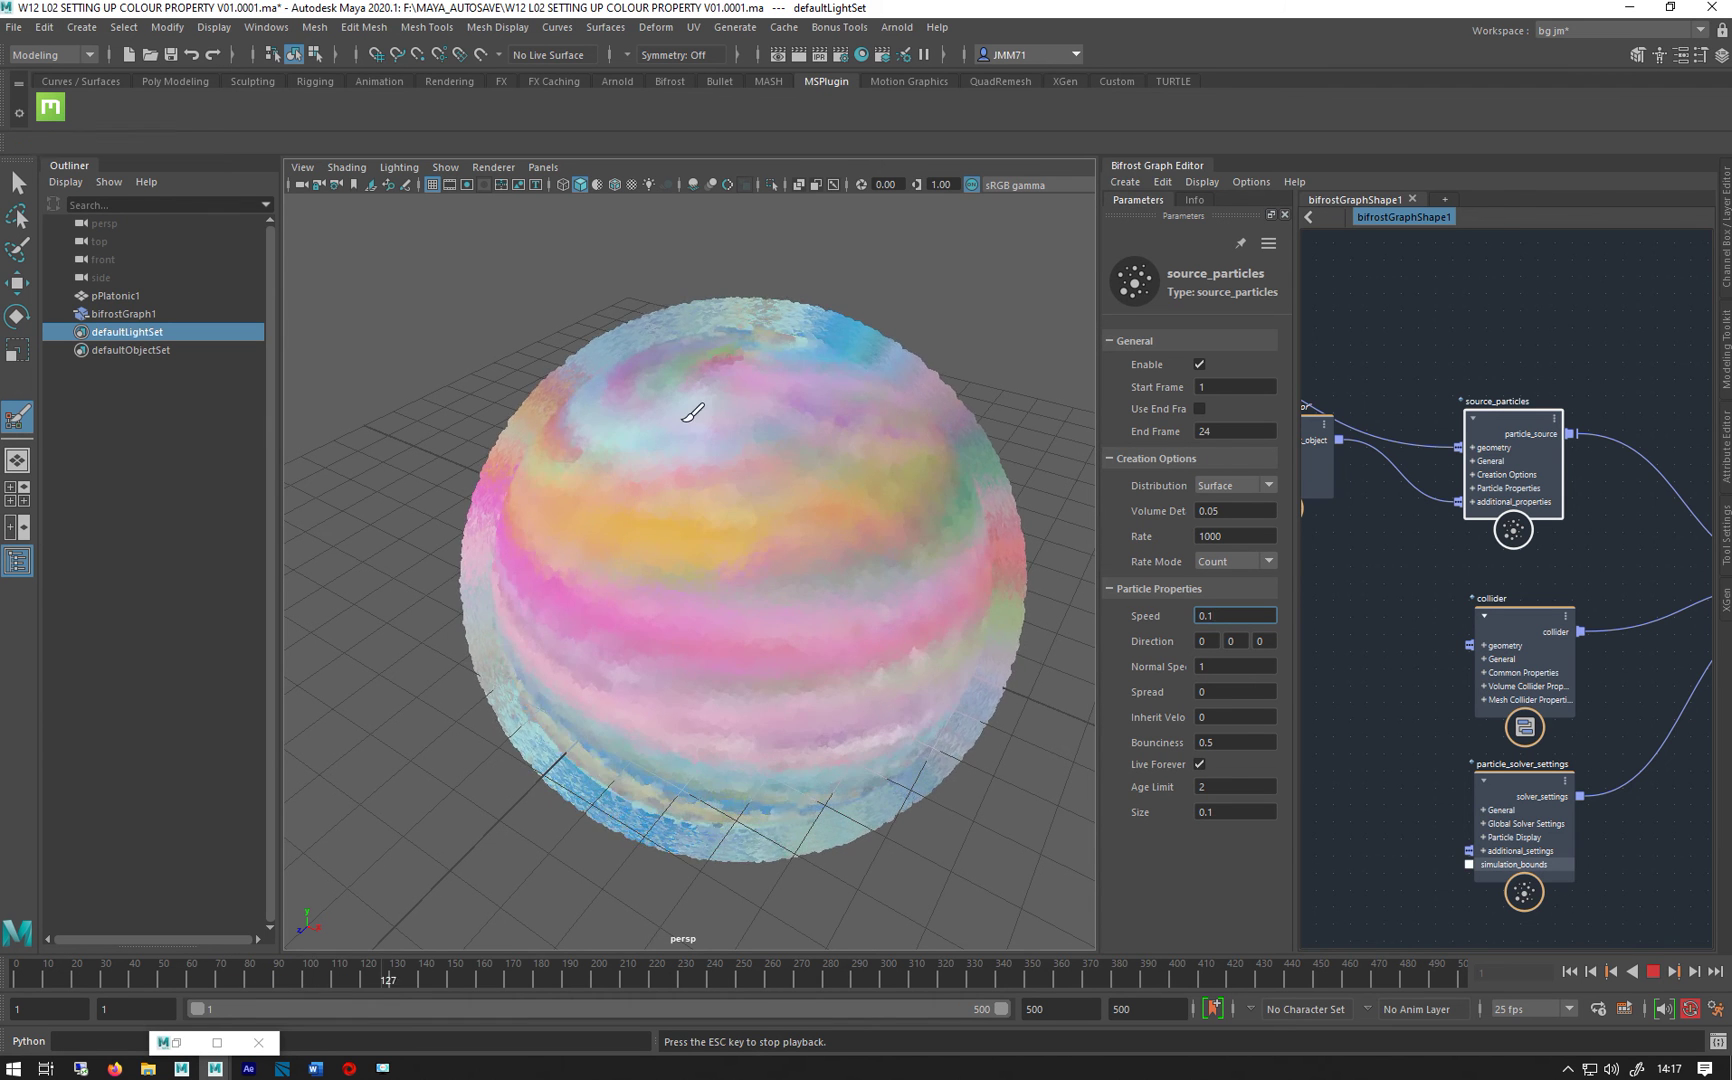
Step: Raise the source_particles Speed to 0.5
left_click_drag(467, 452, 719, 445, "alt")
left_click(1156, 609)
type(".5")
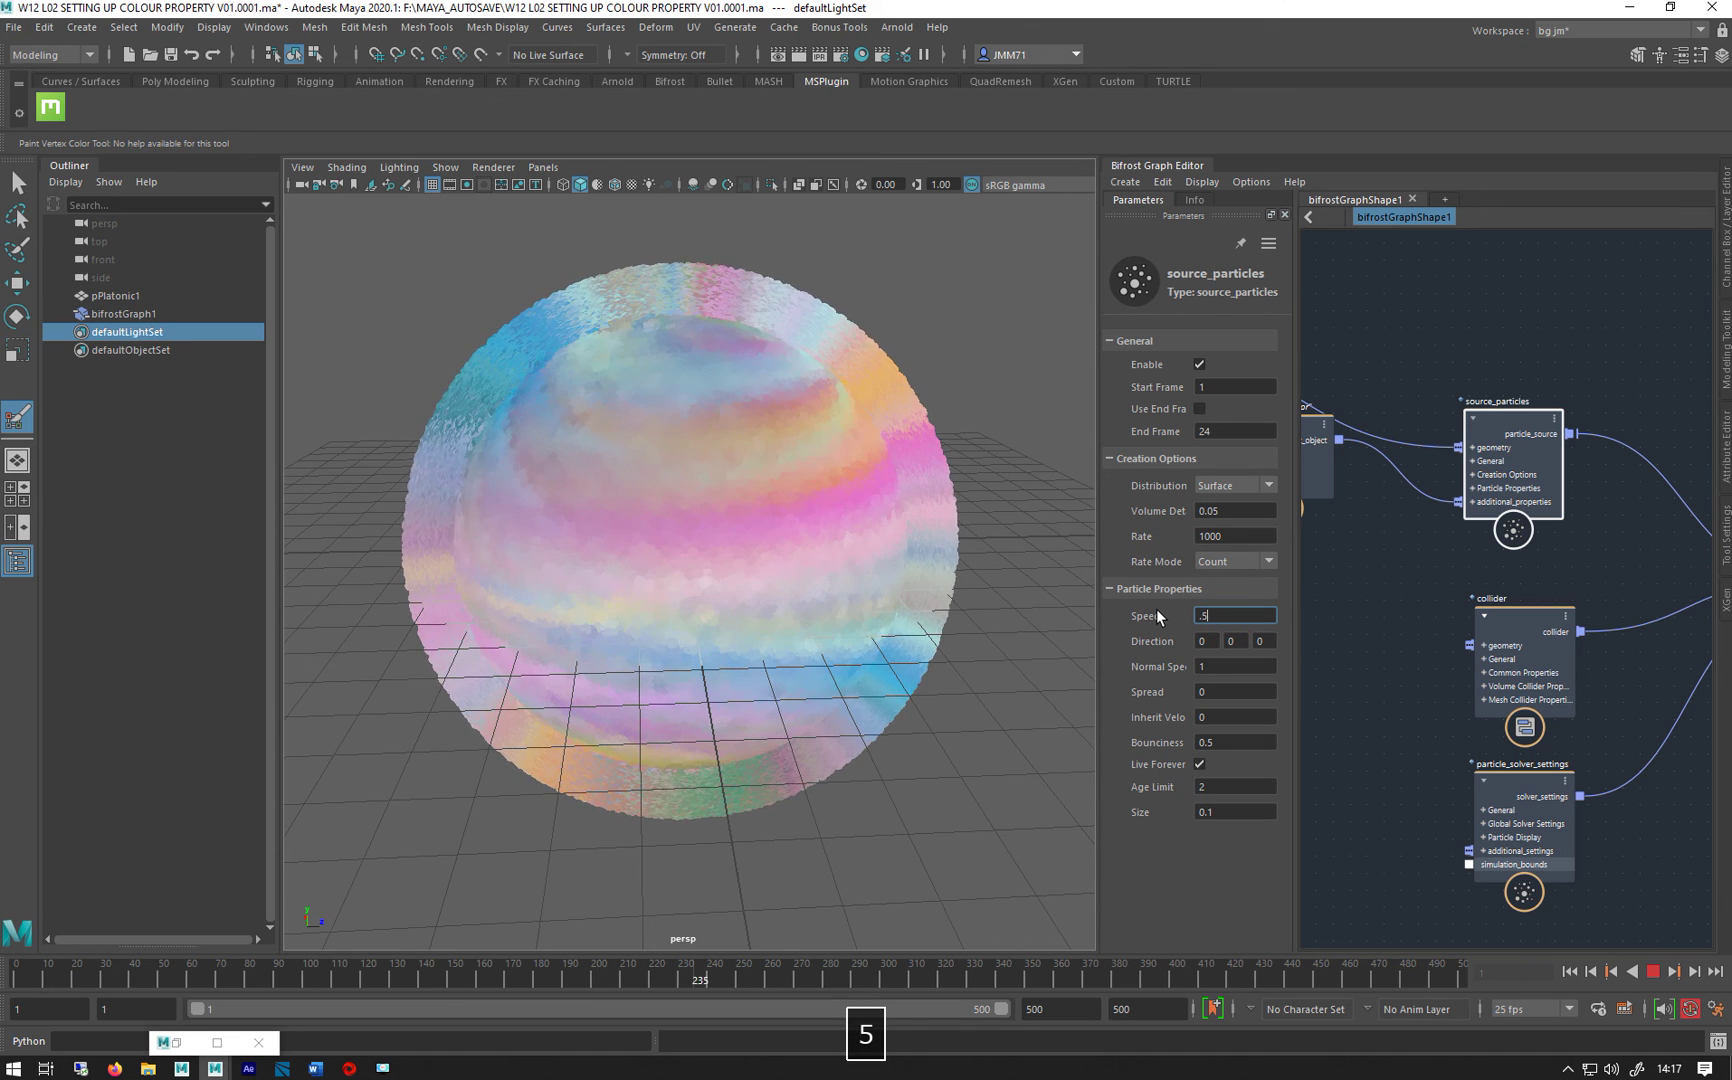
key("Return")
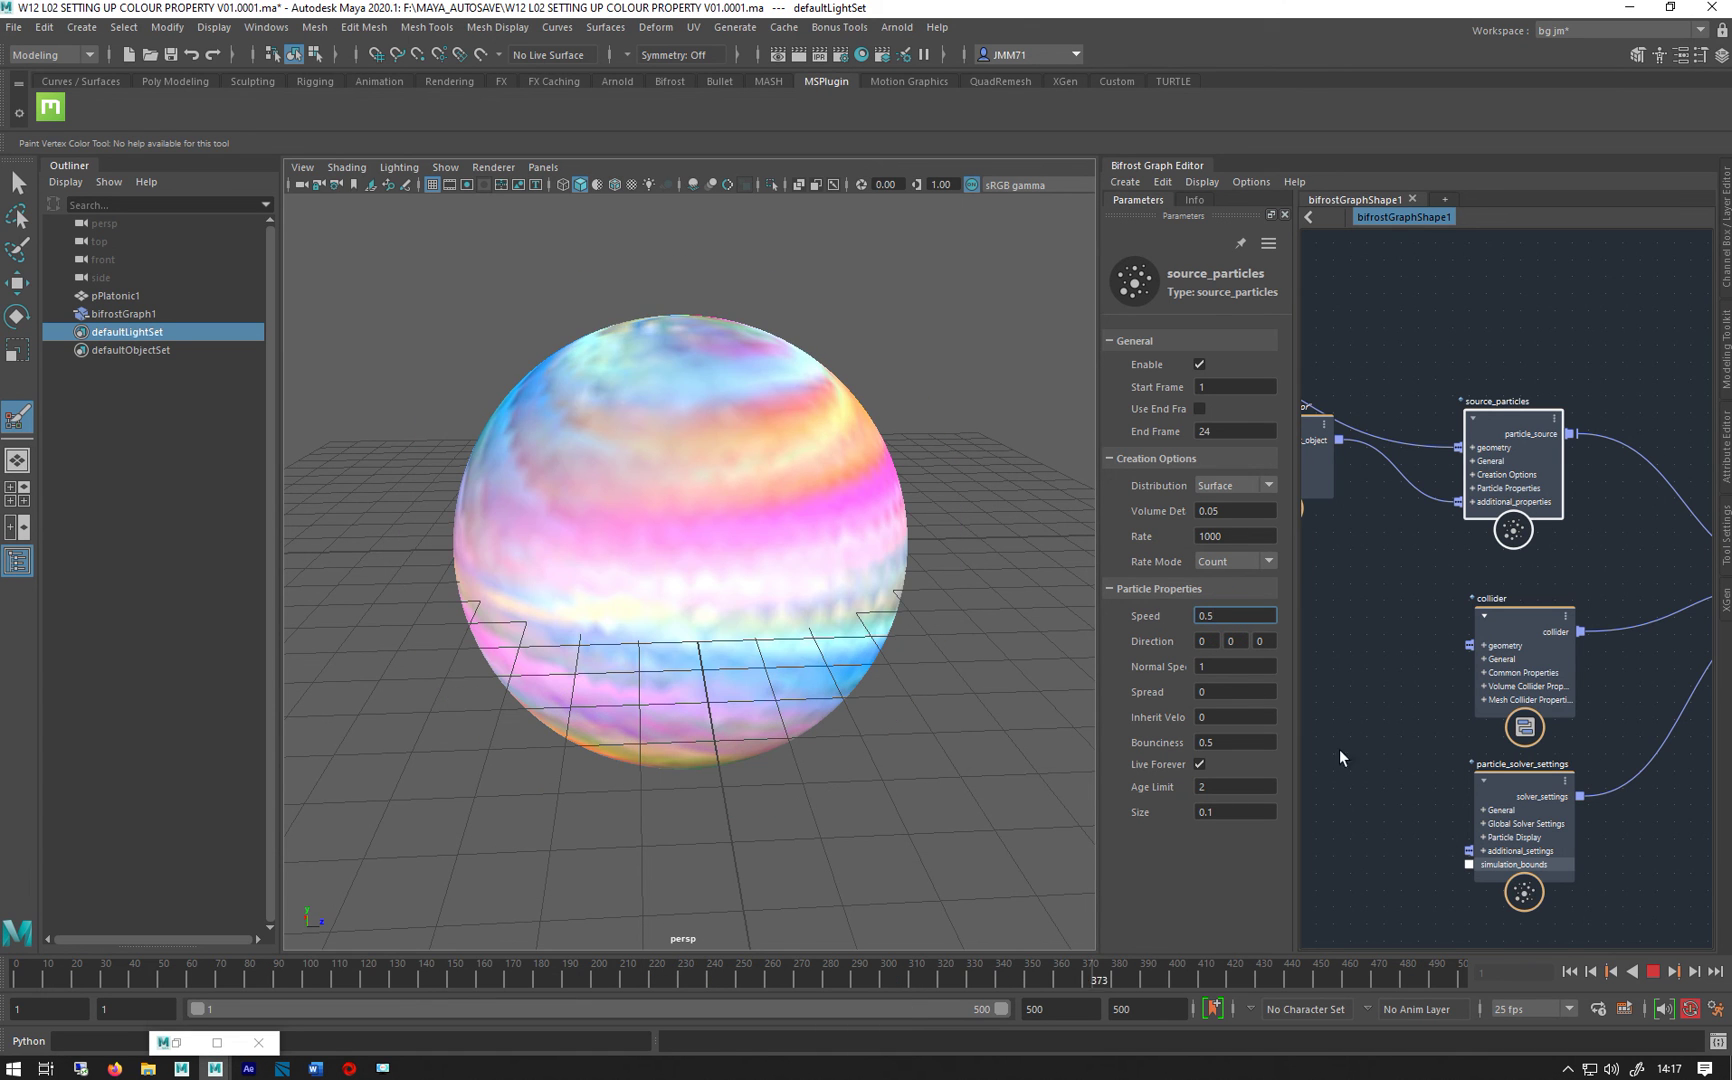
Step: Replay from frame 1, stop at frame 174, and widen the Bifrost Graph Editor
left_click(1569, 972)
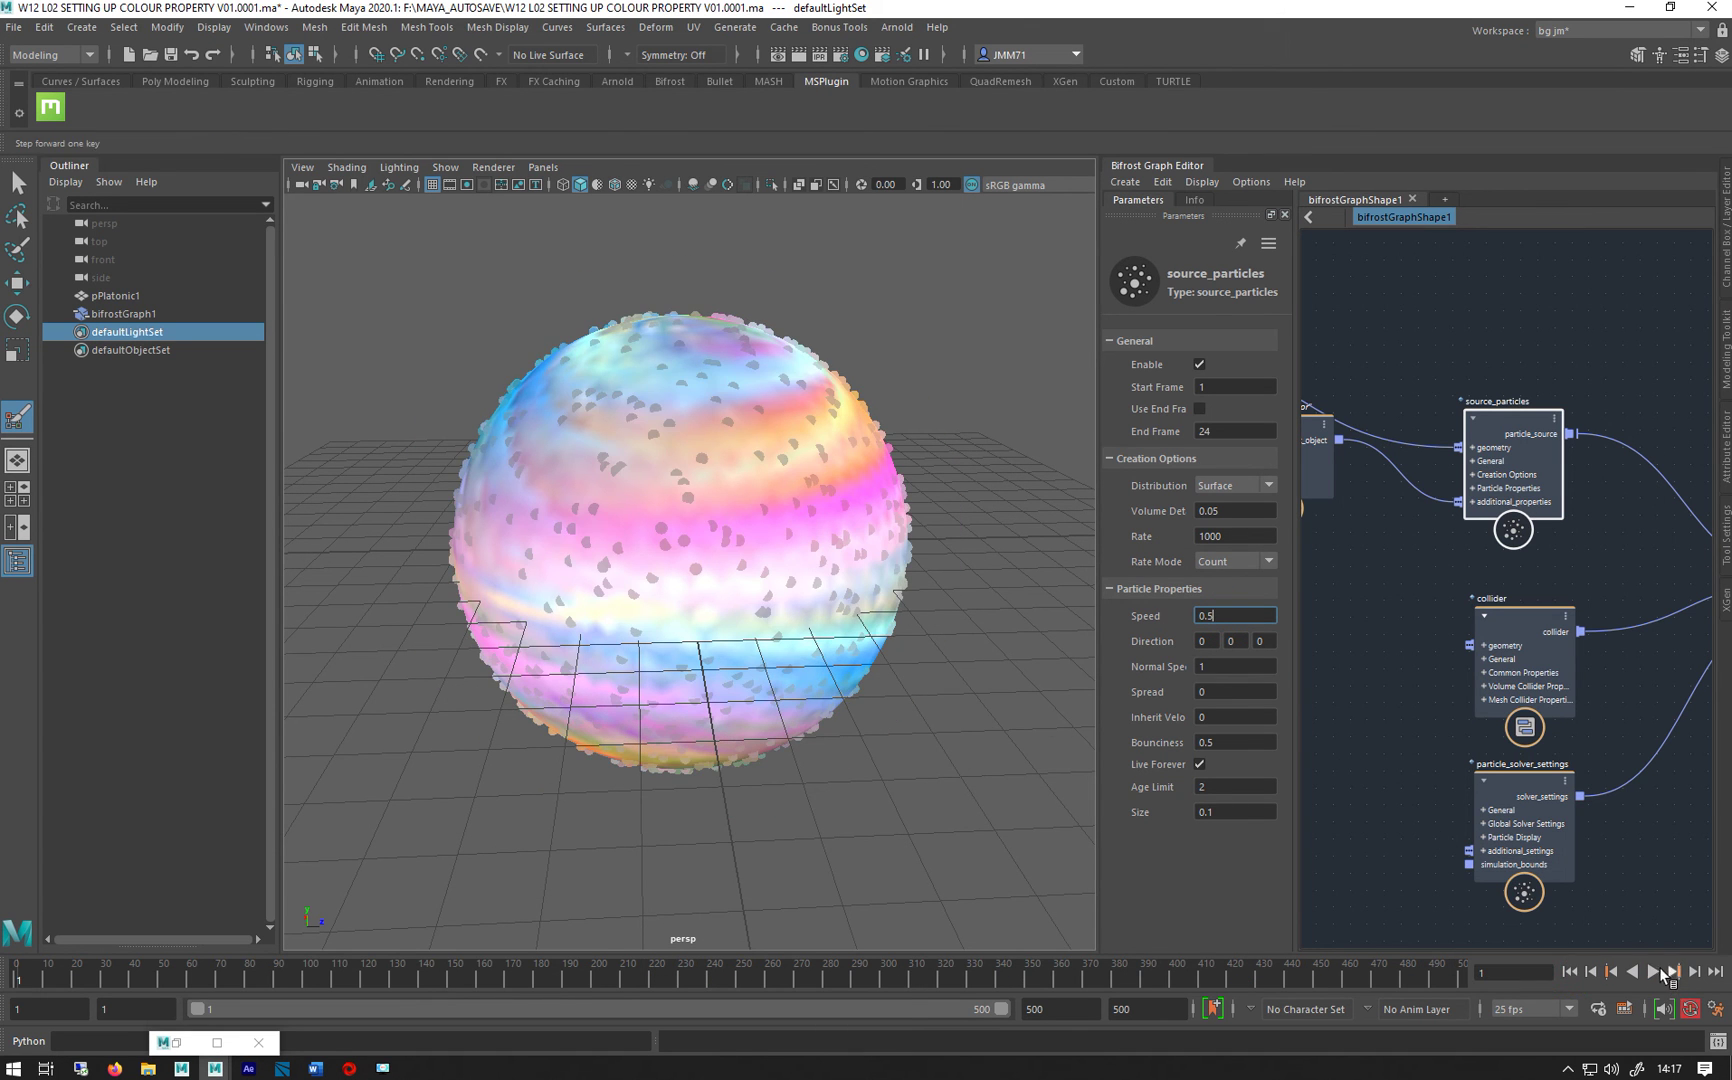
left_click(1656, 973)
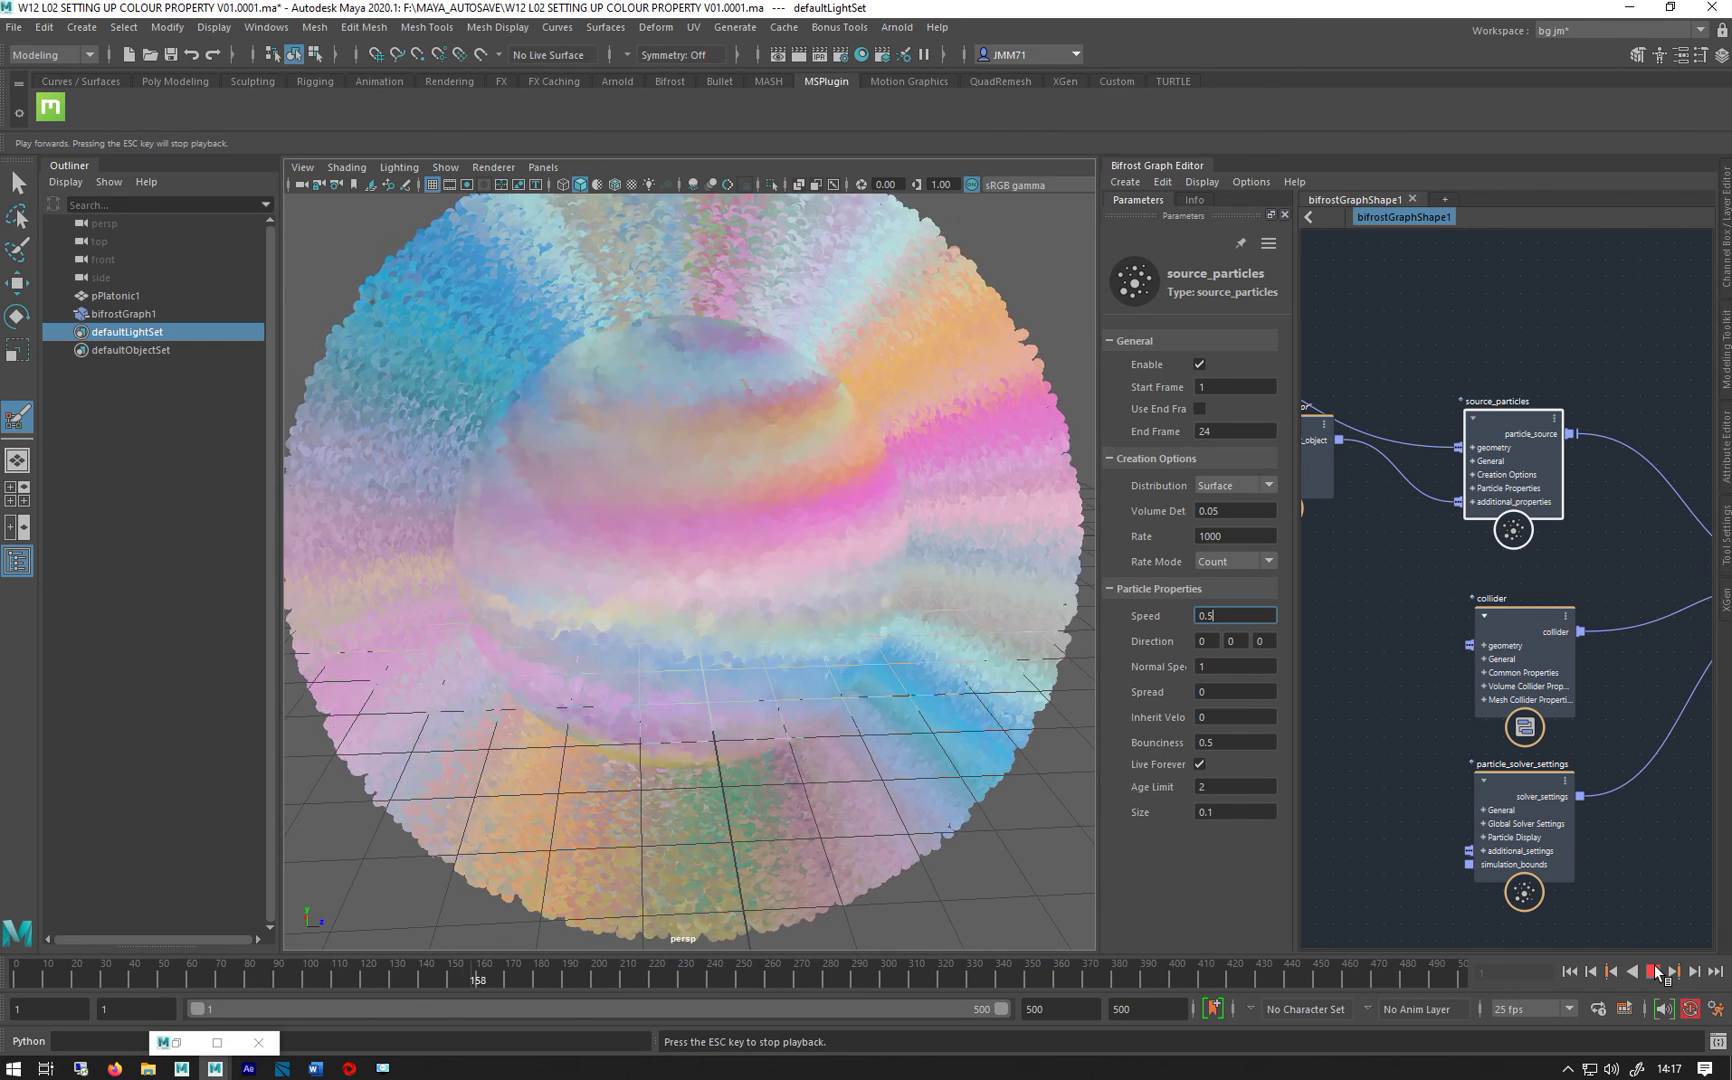
left_click(1655, 968)
right_click_drag(762, 643, 535, 601, "alt")
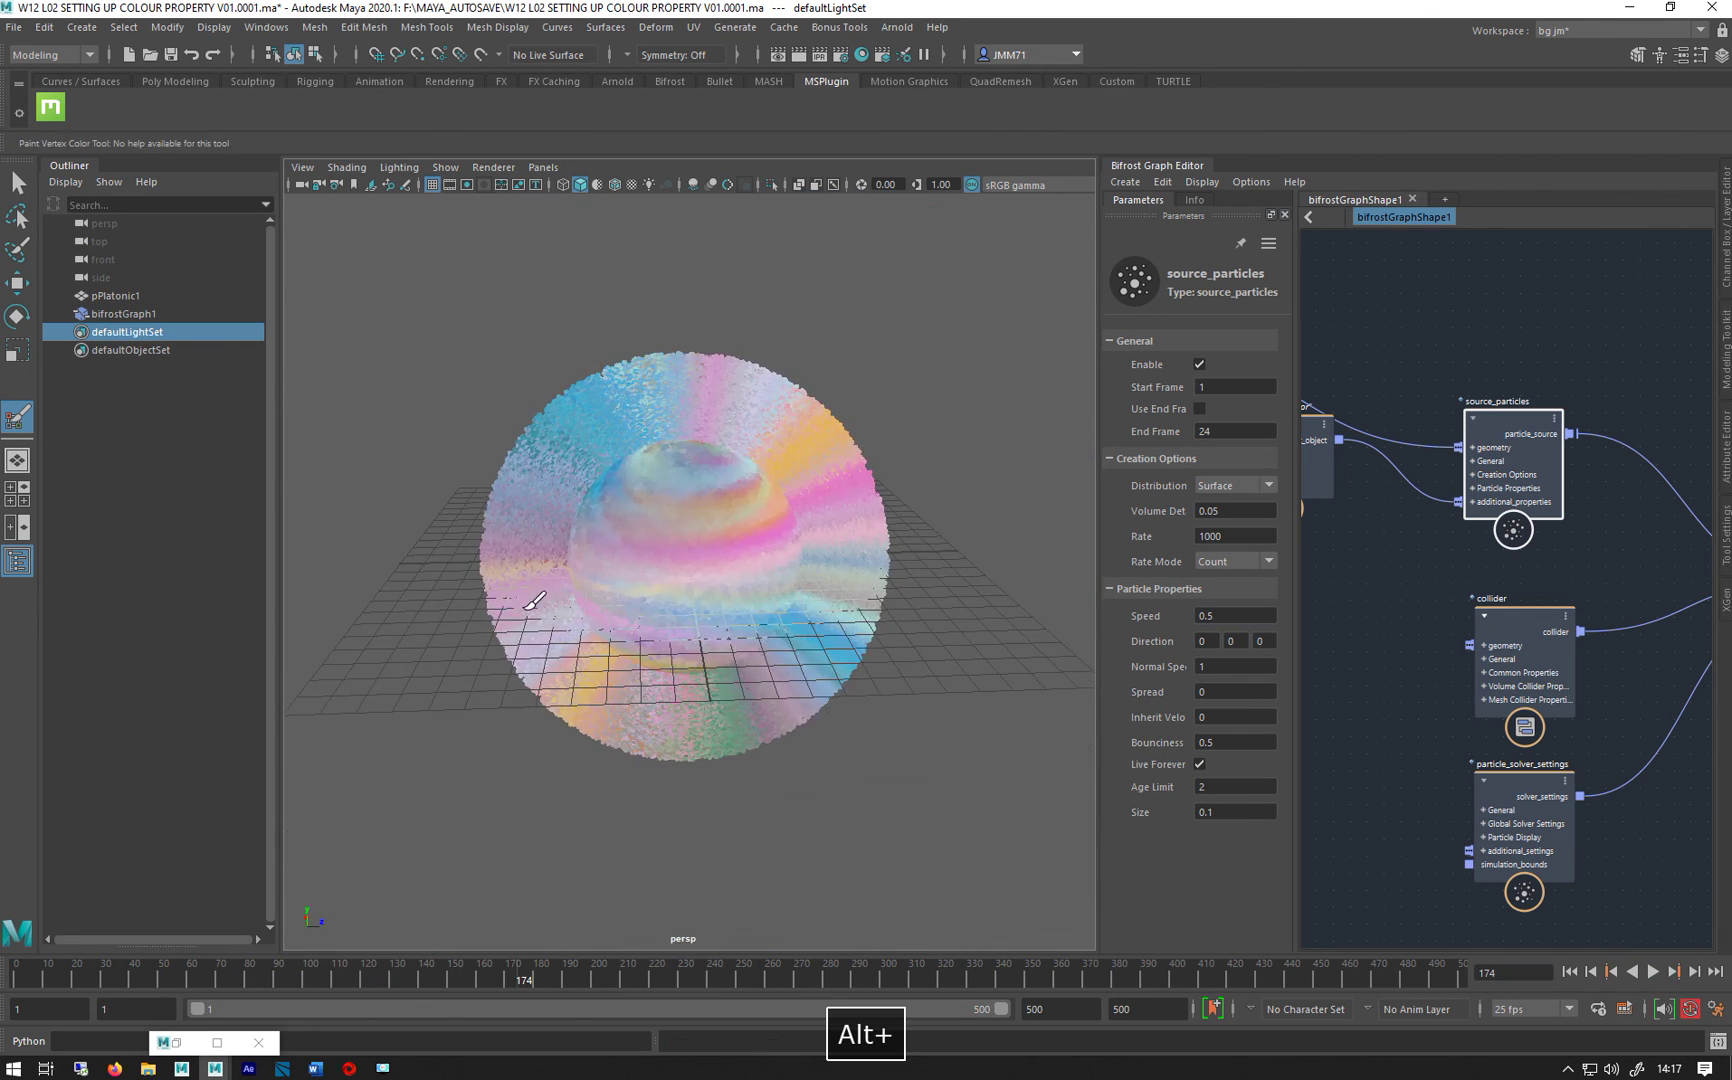
mouse_move(490, 629)
left_mouse_down("alt")
mouse_move(186, 607)
mouse_move(264, 825)
mouse_move(503, 880)
mouse_move(673, 889)
mouse_move(688, 598)
left_mouse_up("alt")
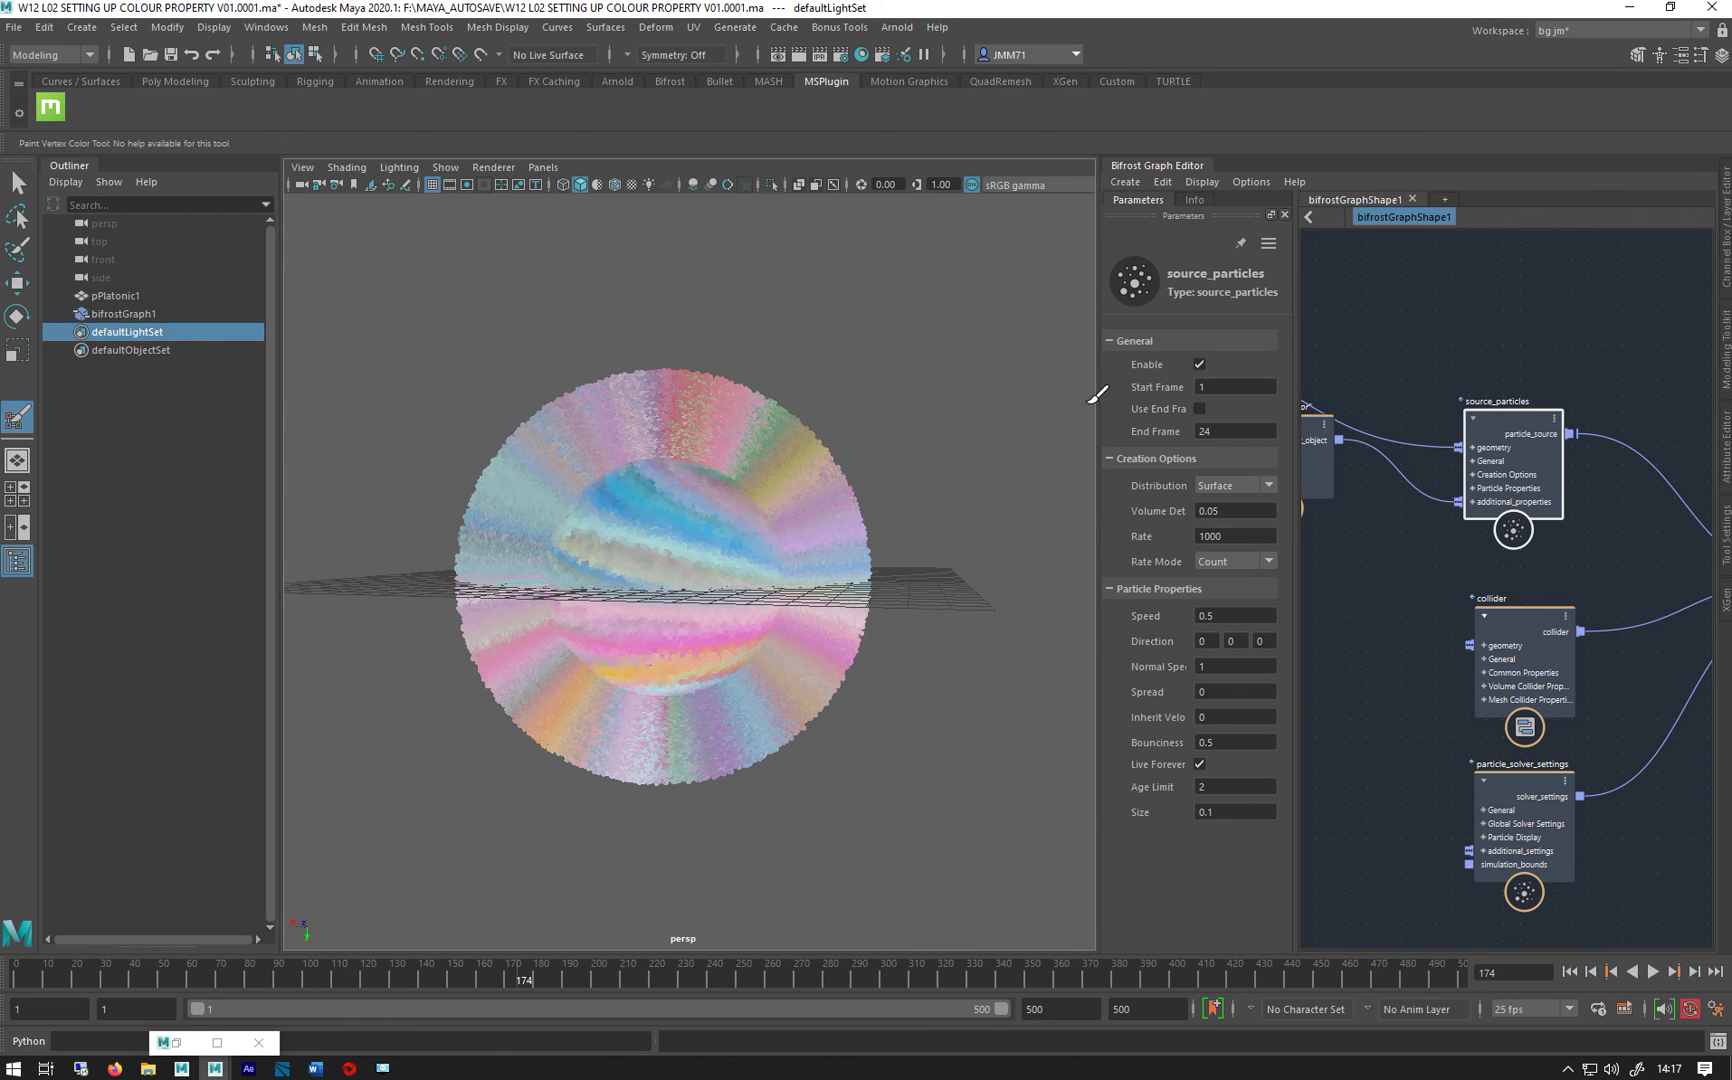
left_click_drag(1099, 403, 833, 440)
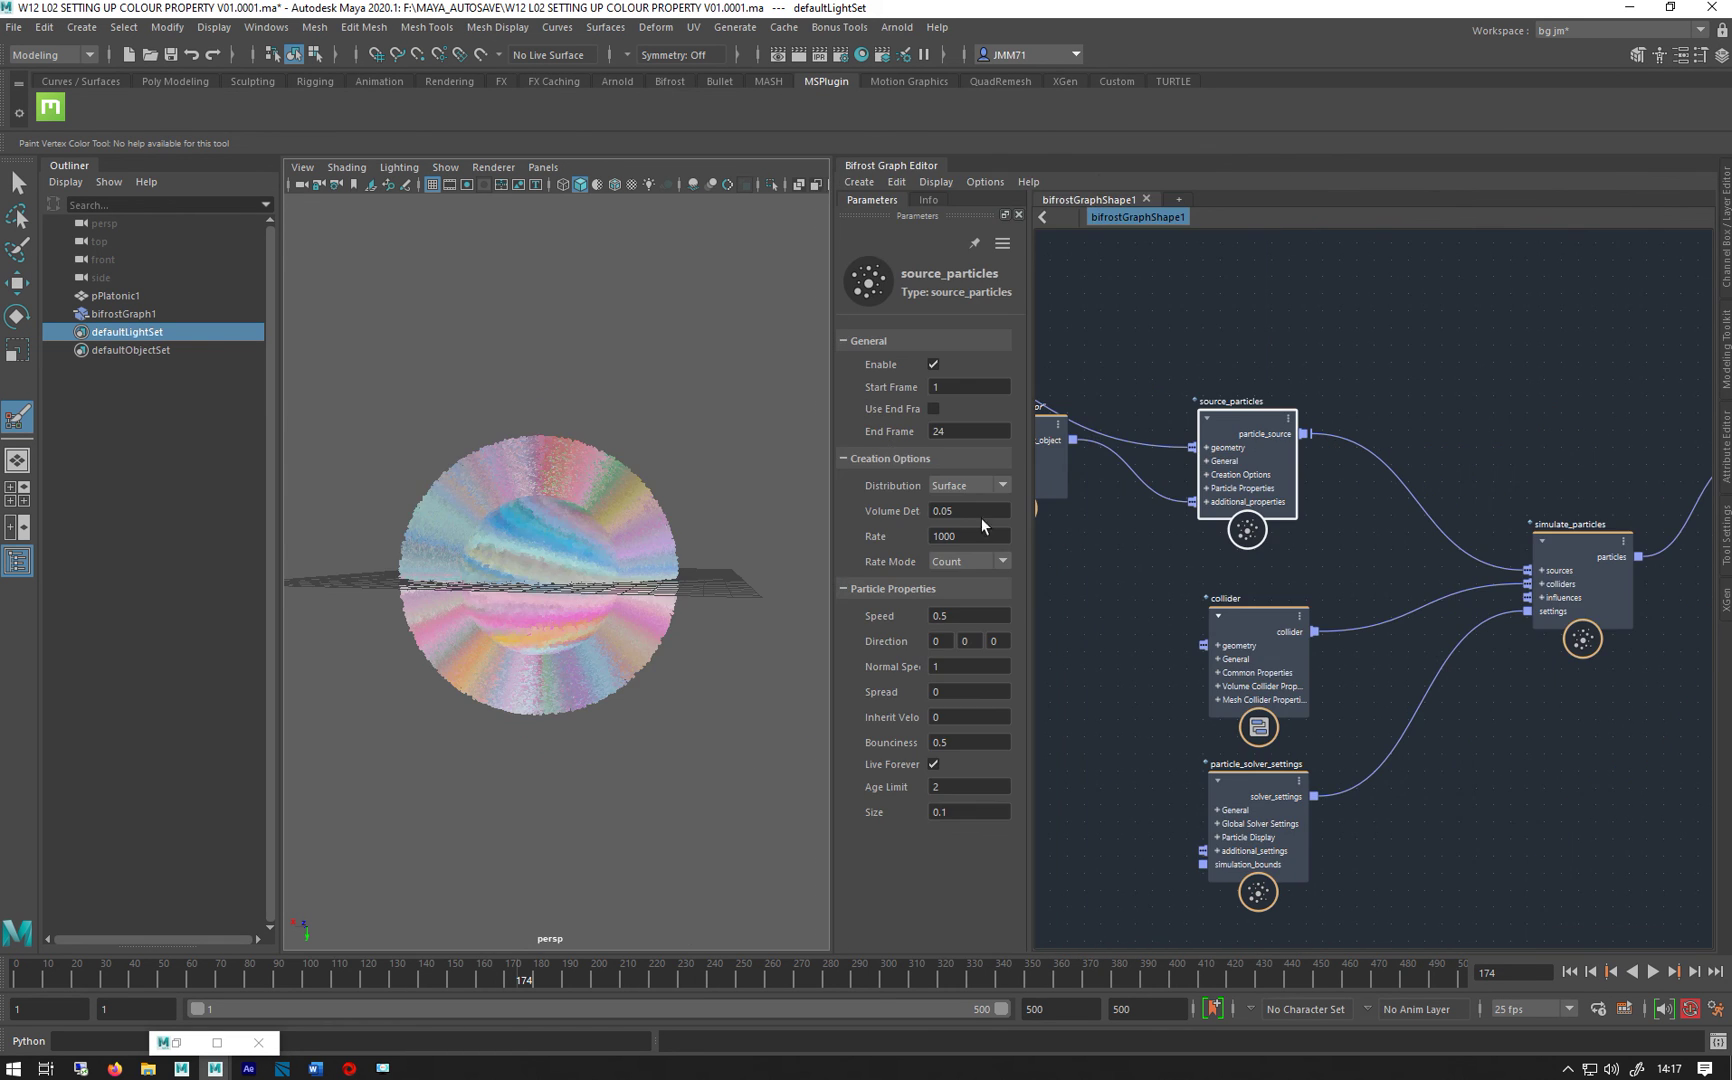
Step: Set the Set property color node's fourth Value component to 0 and play the simulation
left_click(82, 168)
middle_click_drag(911, 427, 1325, 315, "alt")
left_click(1296, 456)
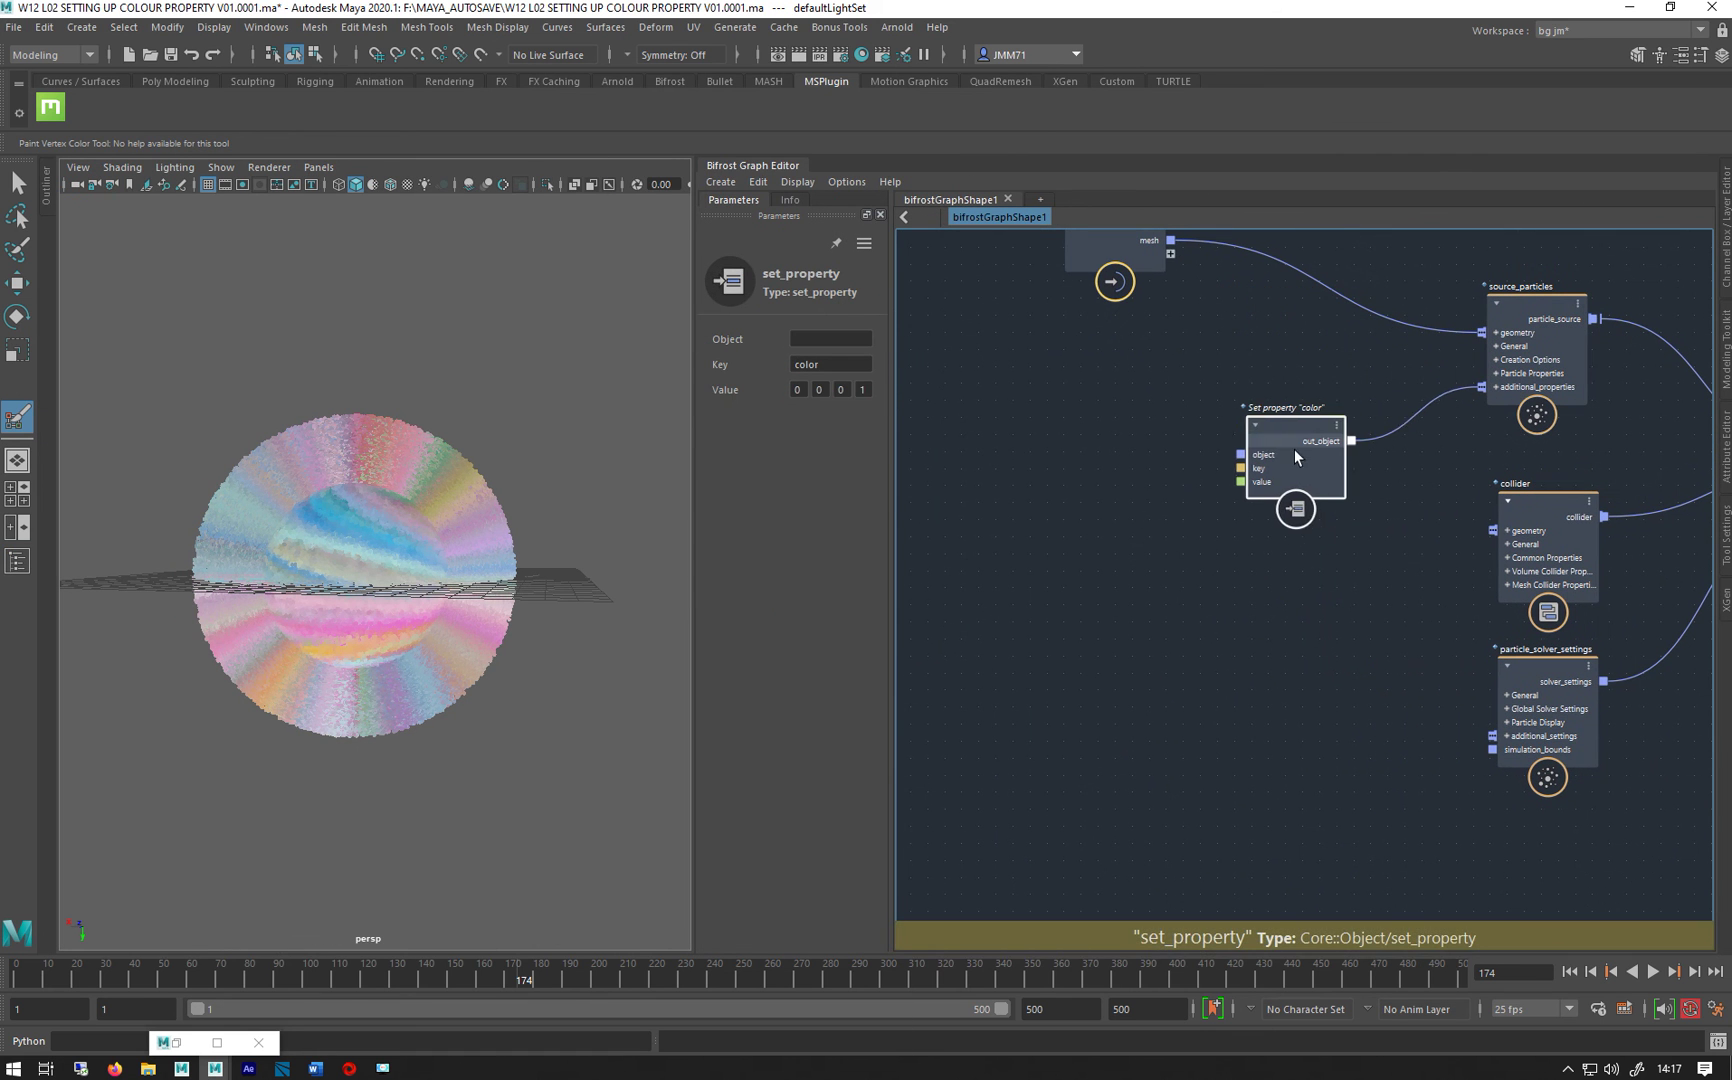
left_click_drag(1296, 456, 1294, 466)
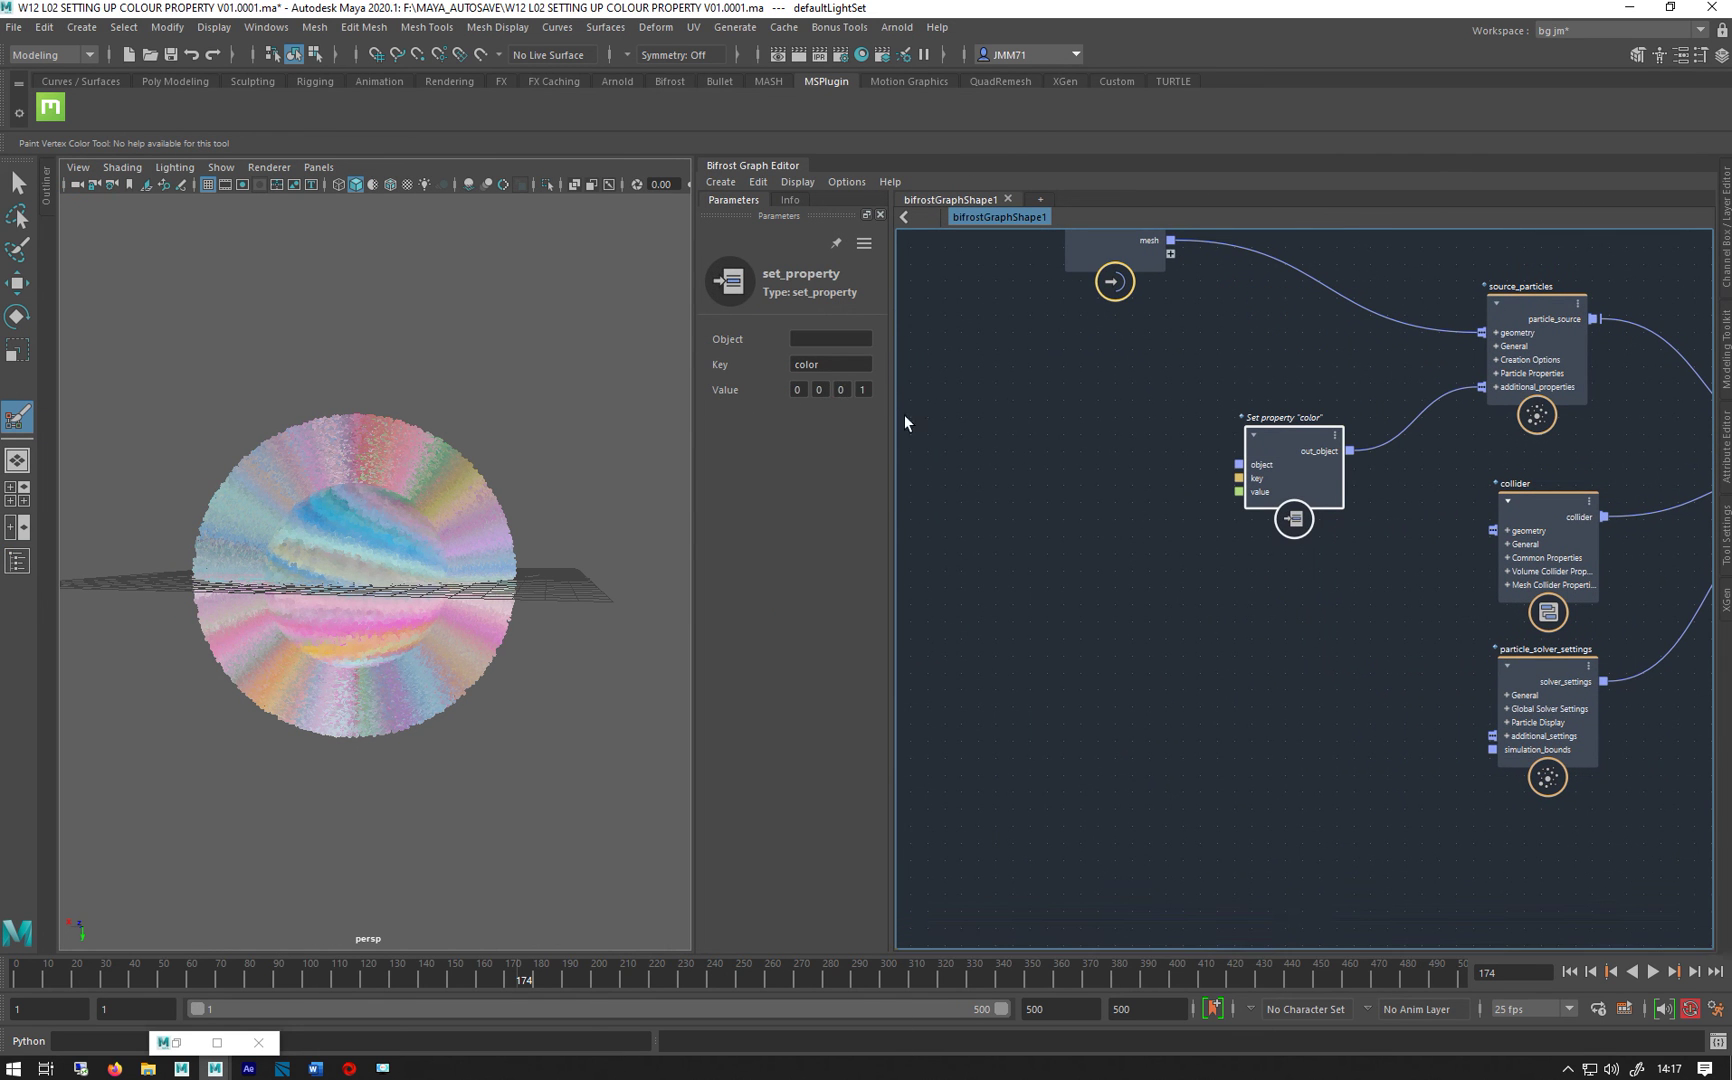
left_click(865, 391)
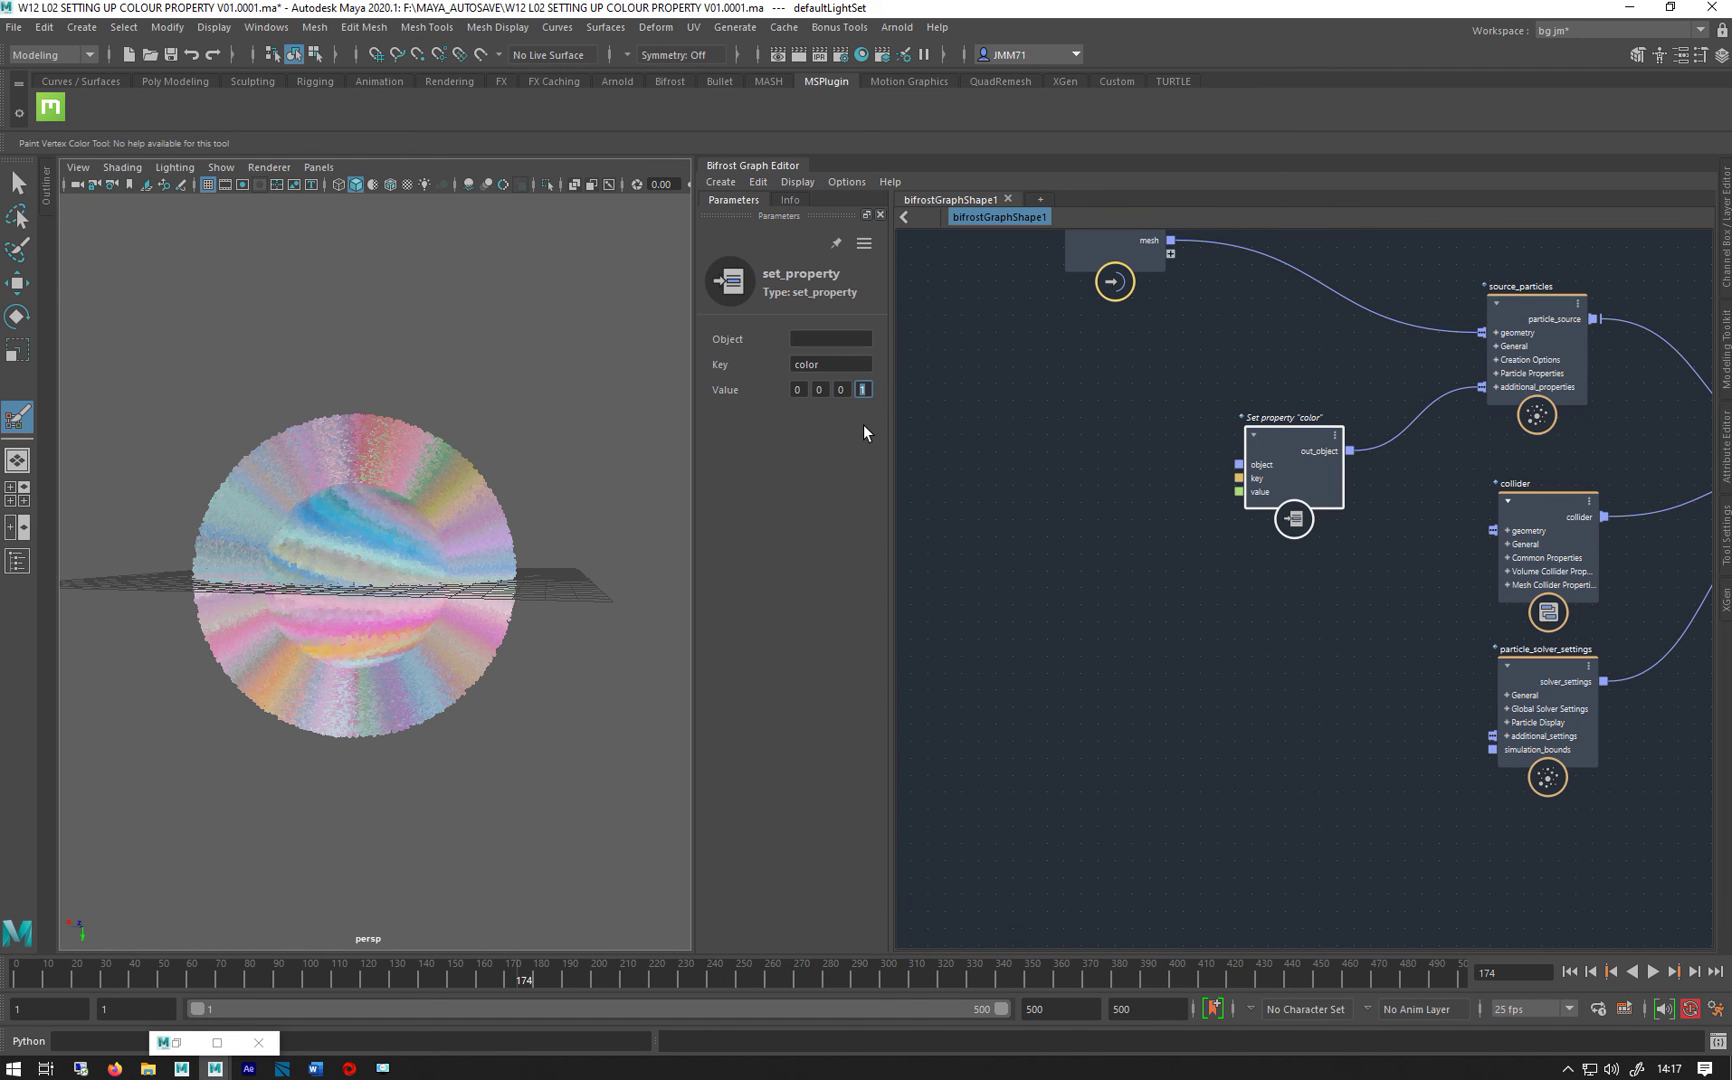
type("0")
key("Return")
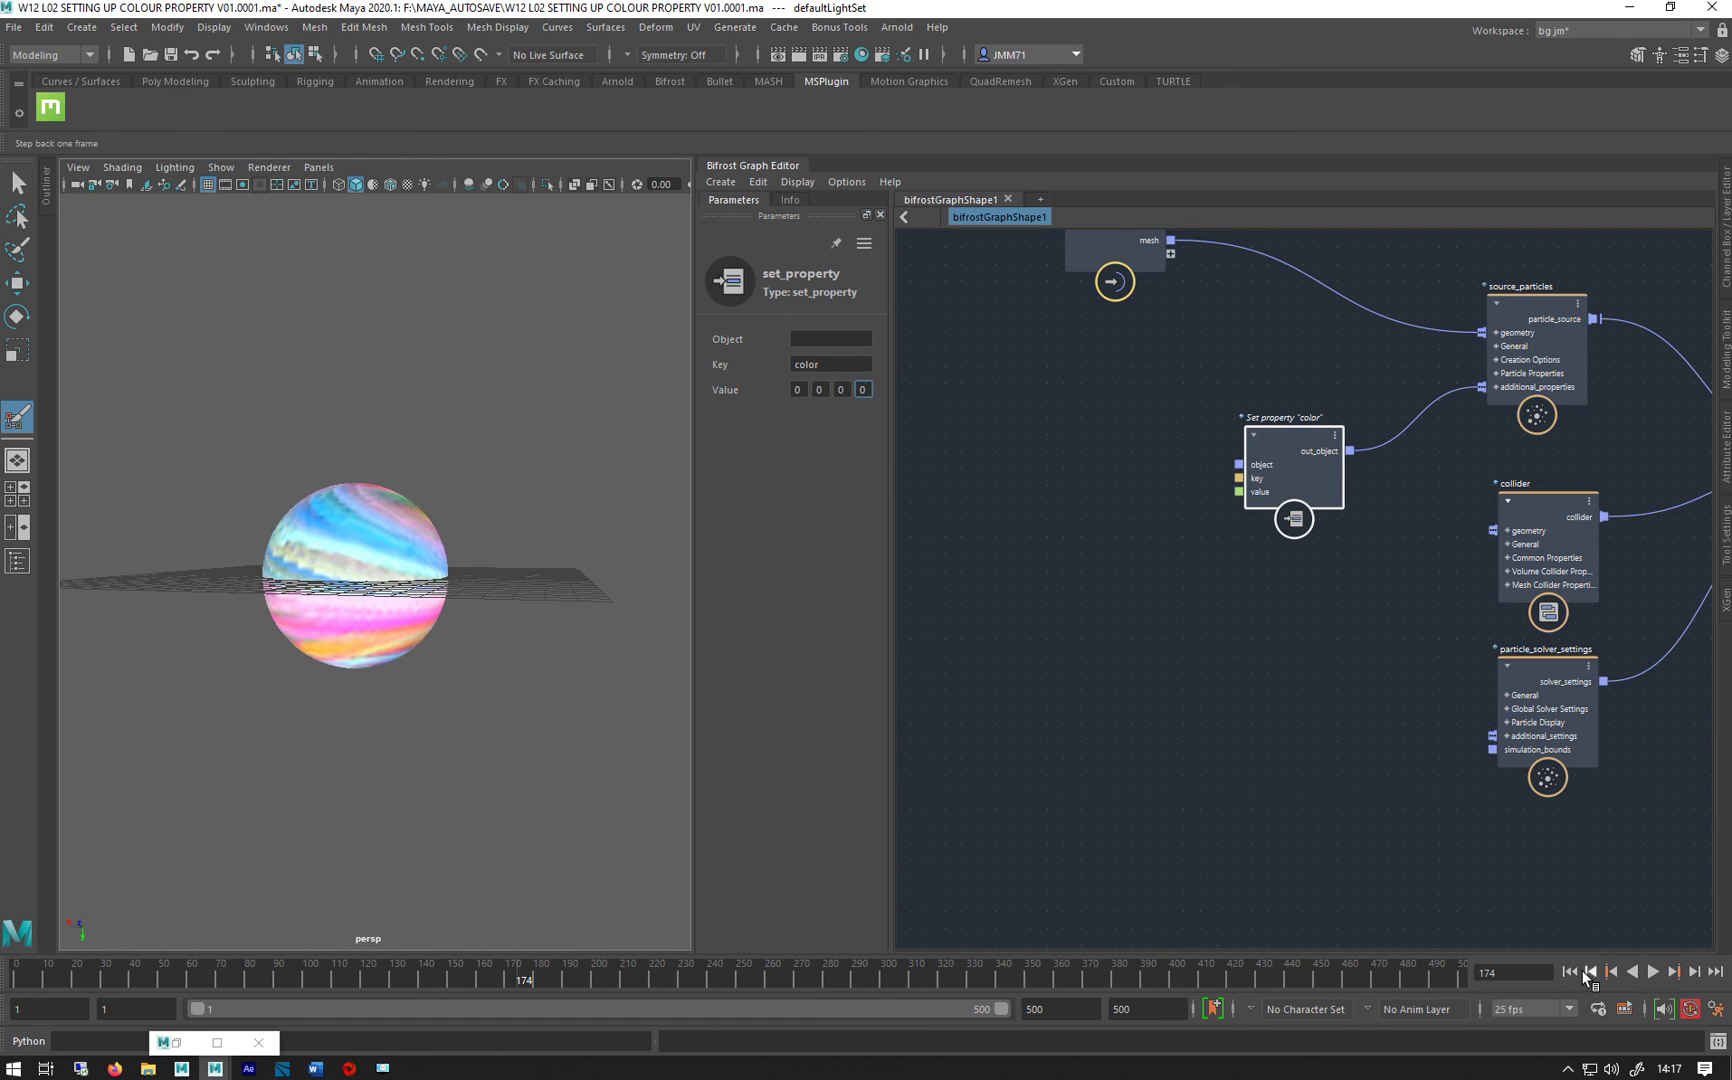
left_click(1655, 975)
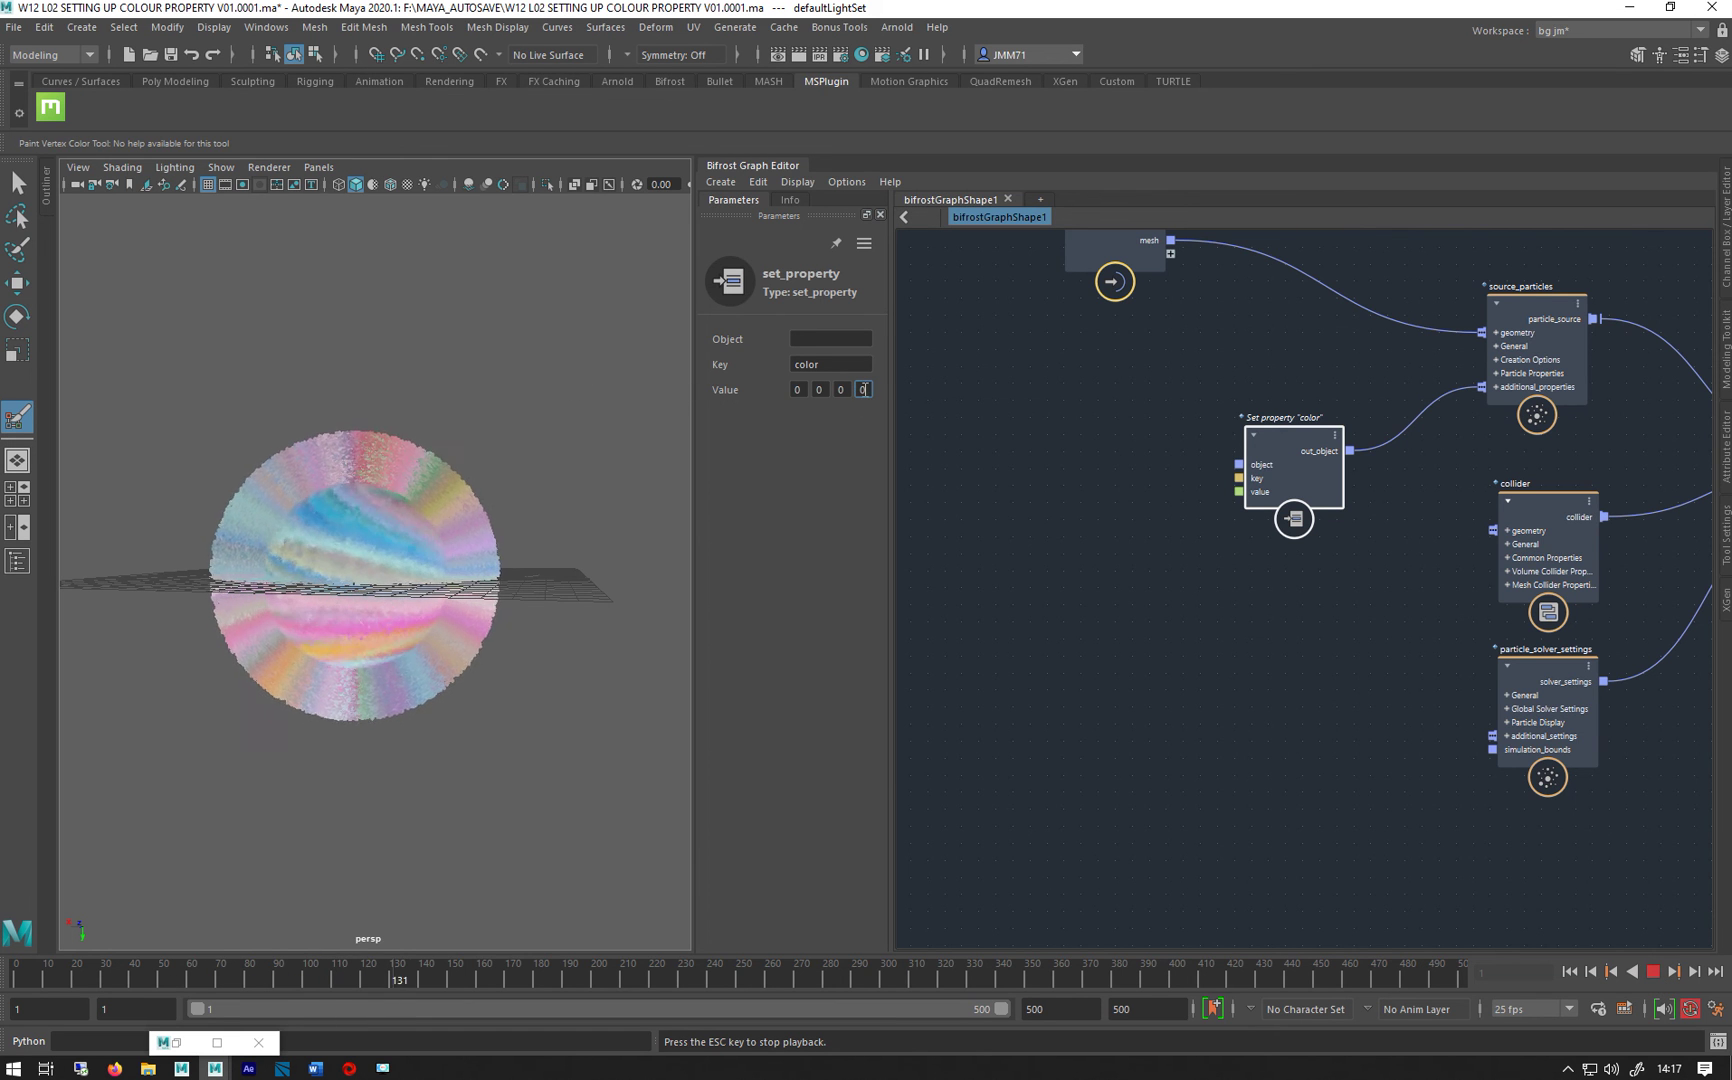
Step: Restore the fourth Value component to 1 and replay
left_click(855, 390)
type("1")
key("Return")
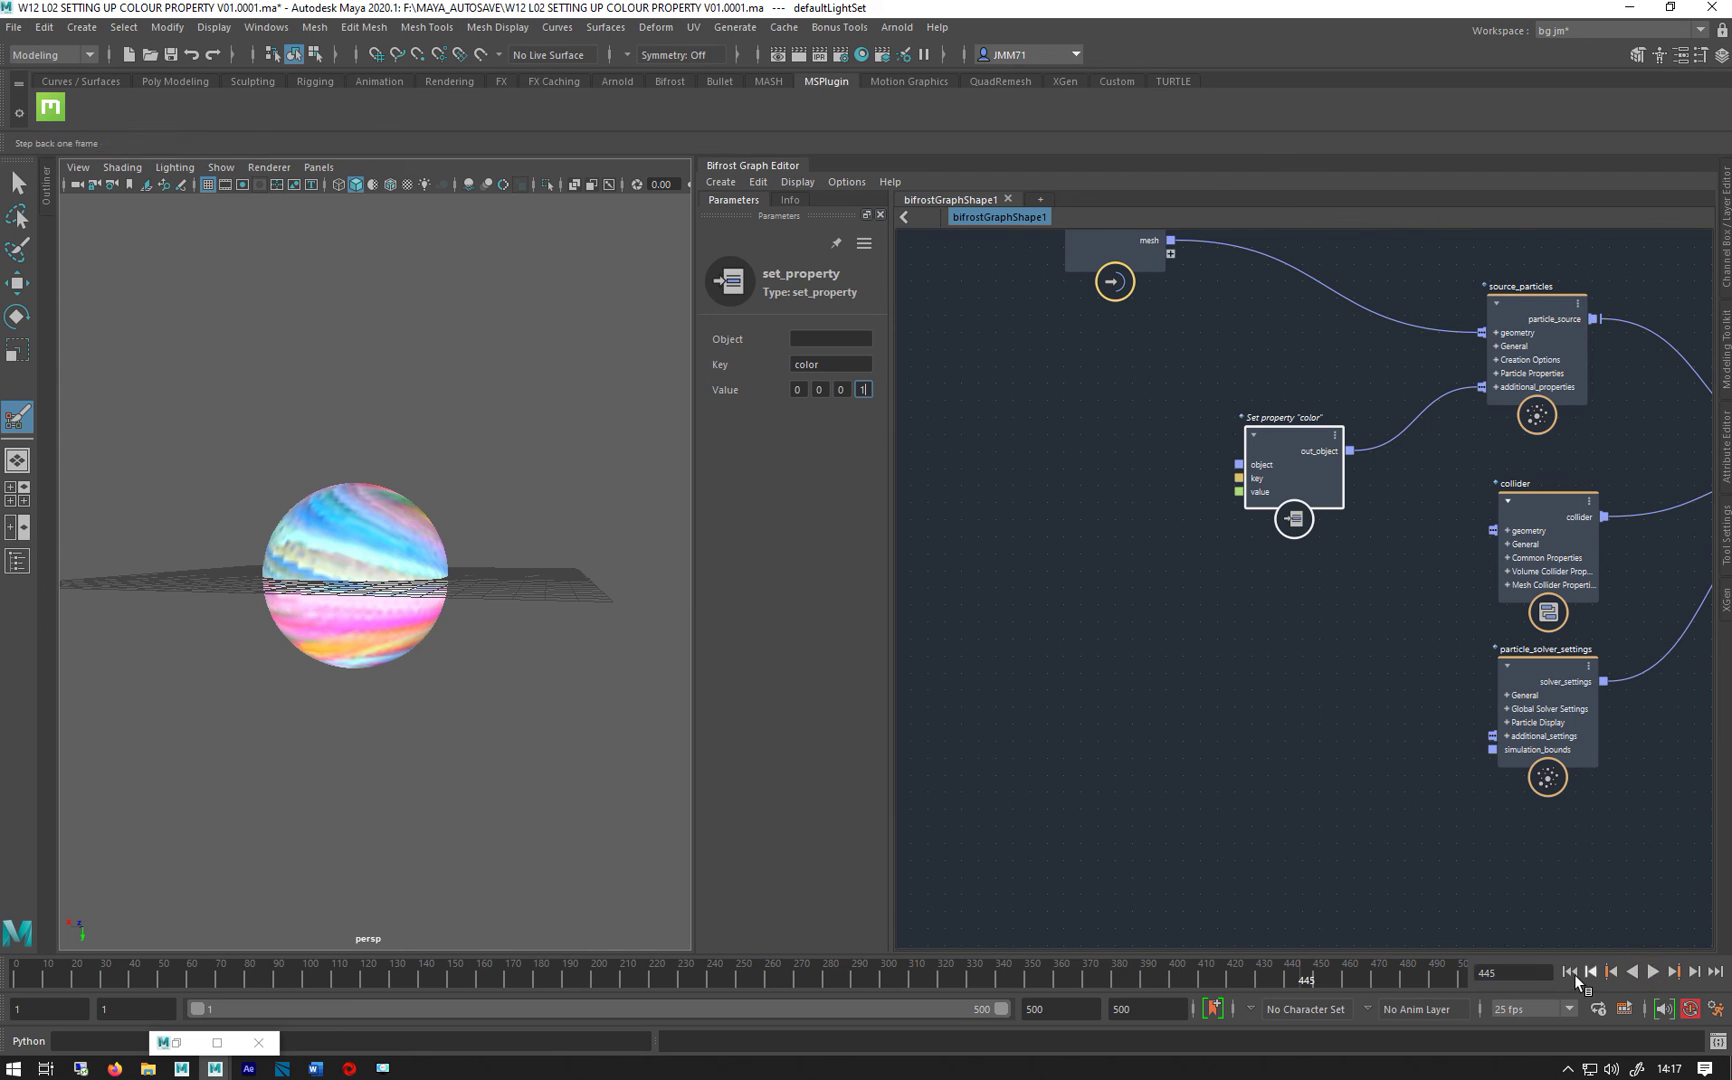
left_click(1653, 971)
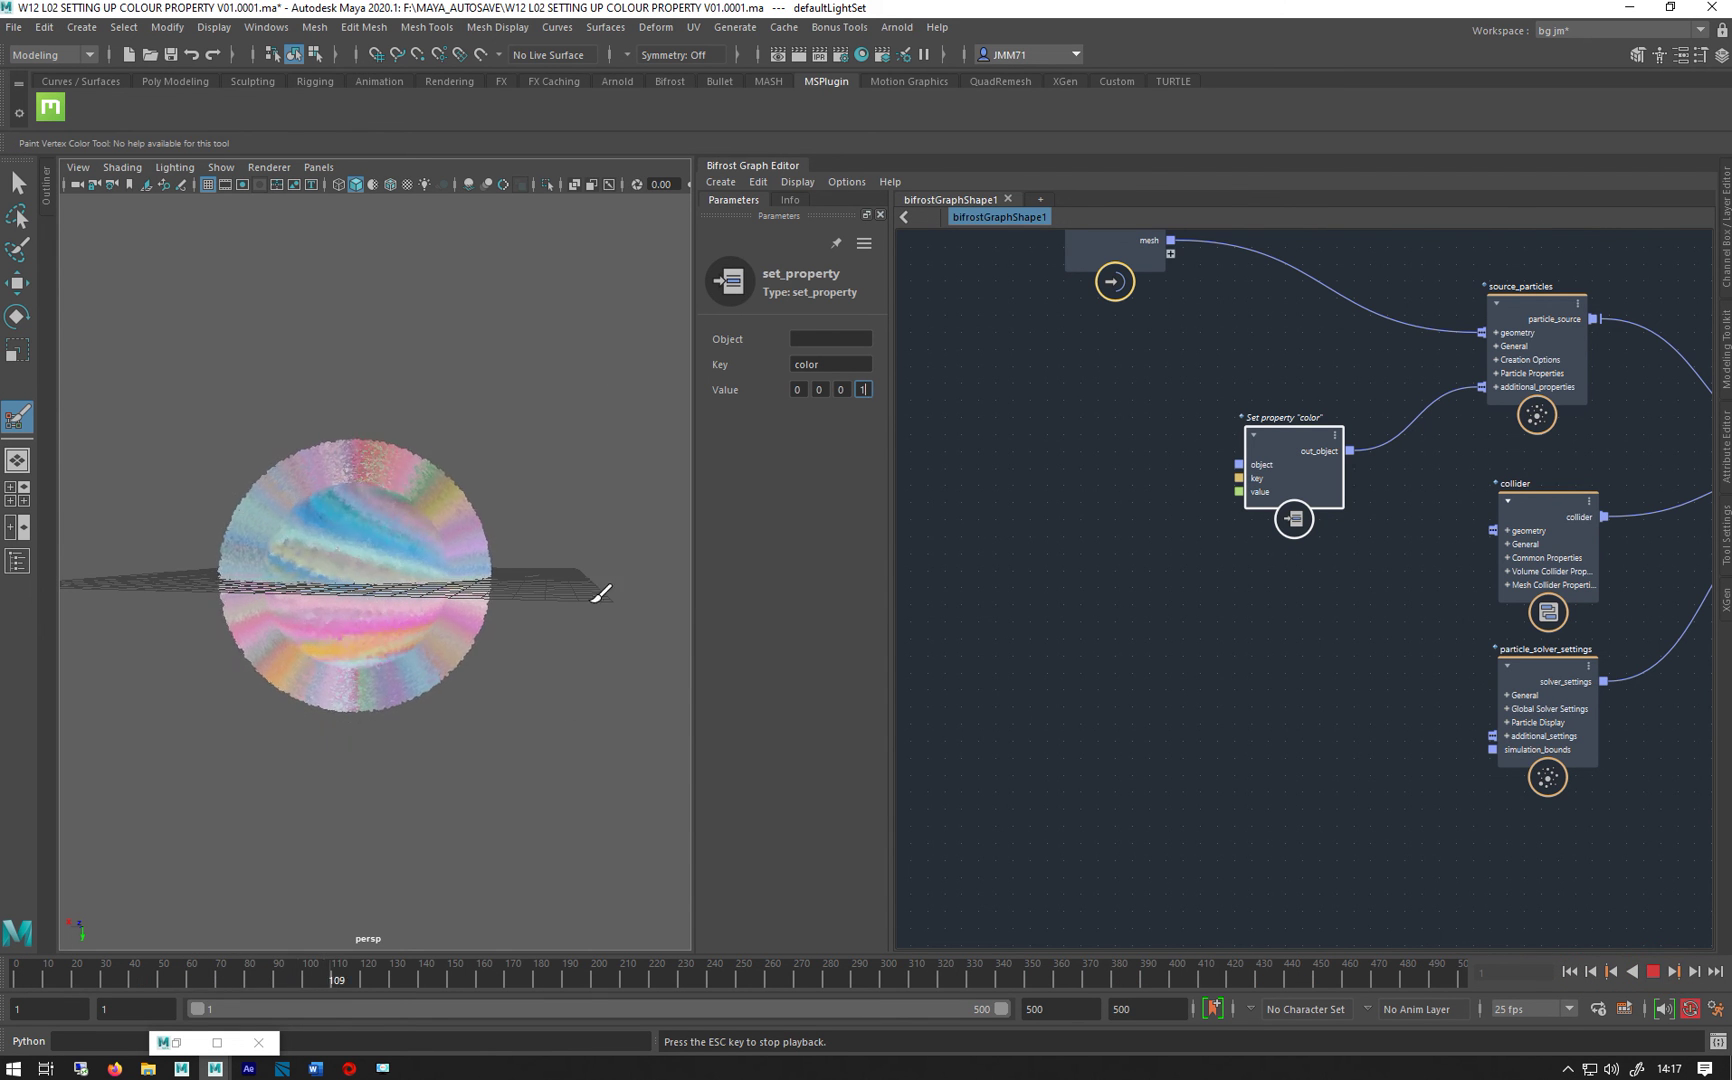
Step: Stop playback at frame 160 and nudge the output node down-right beside simulate_particles
left_click(1653, 971)
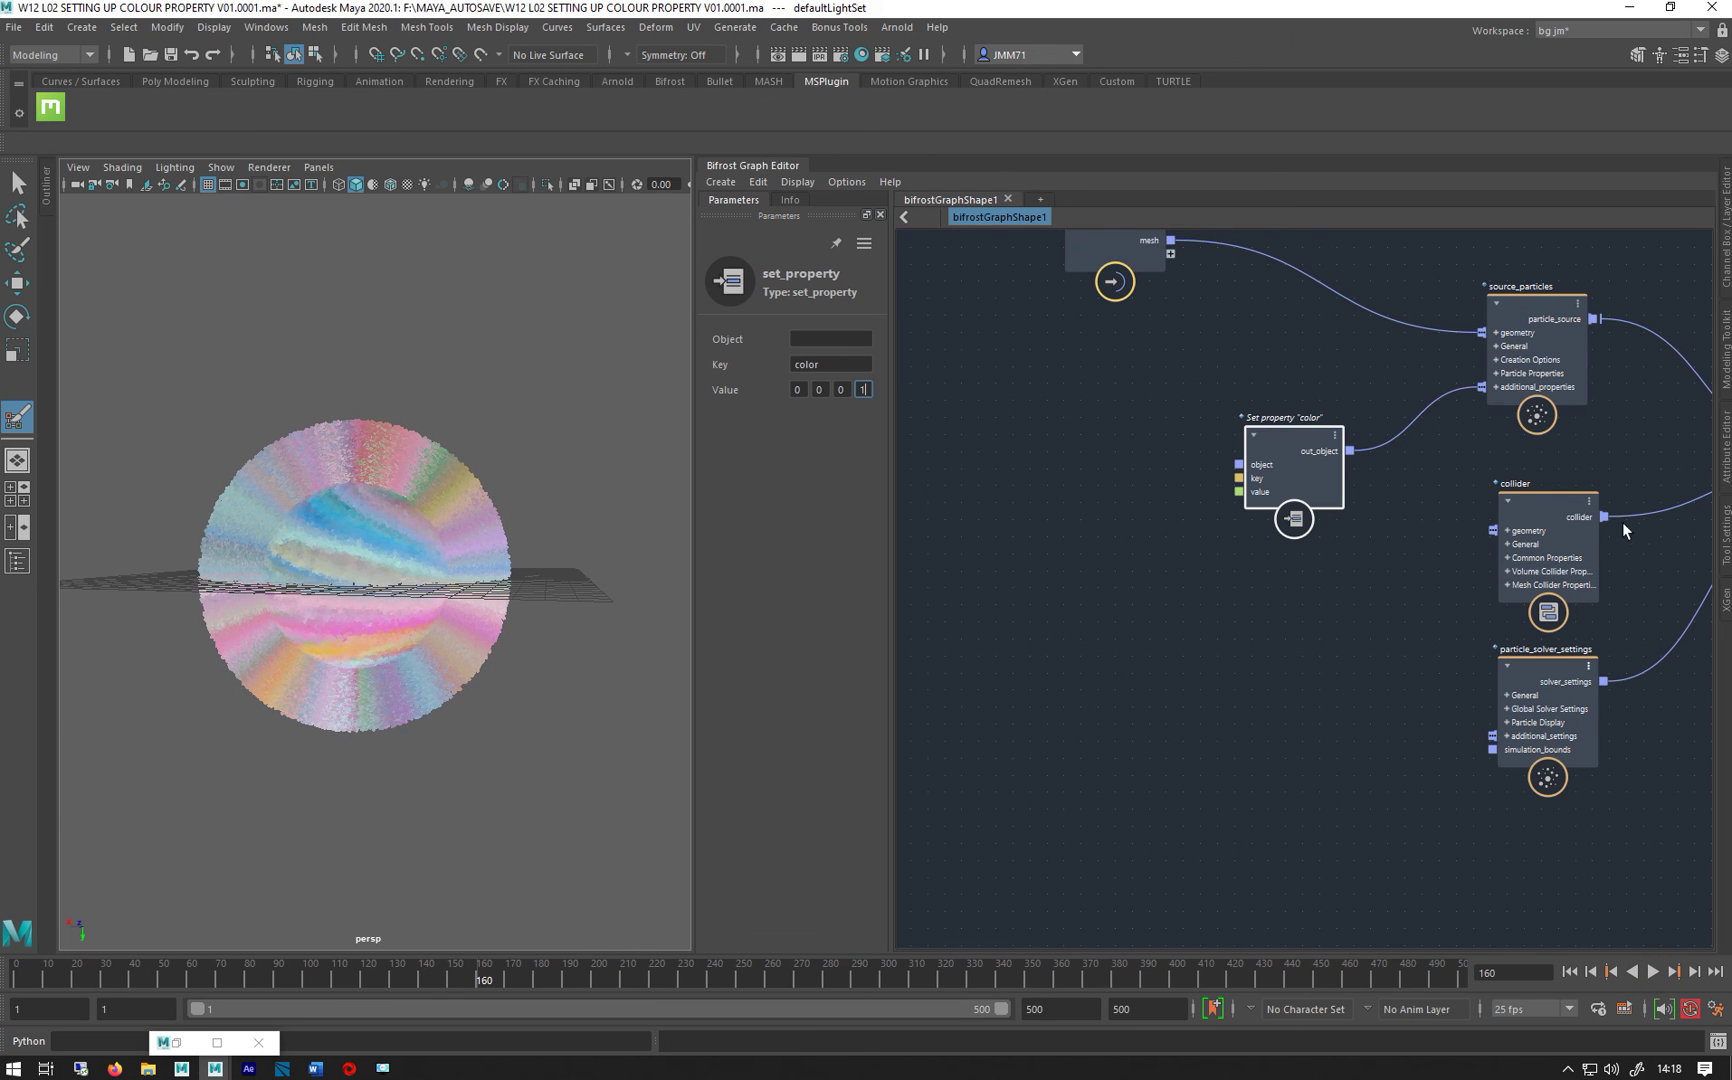
middle_click_drag(1616, 530, 1501, 452)
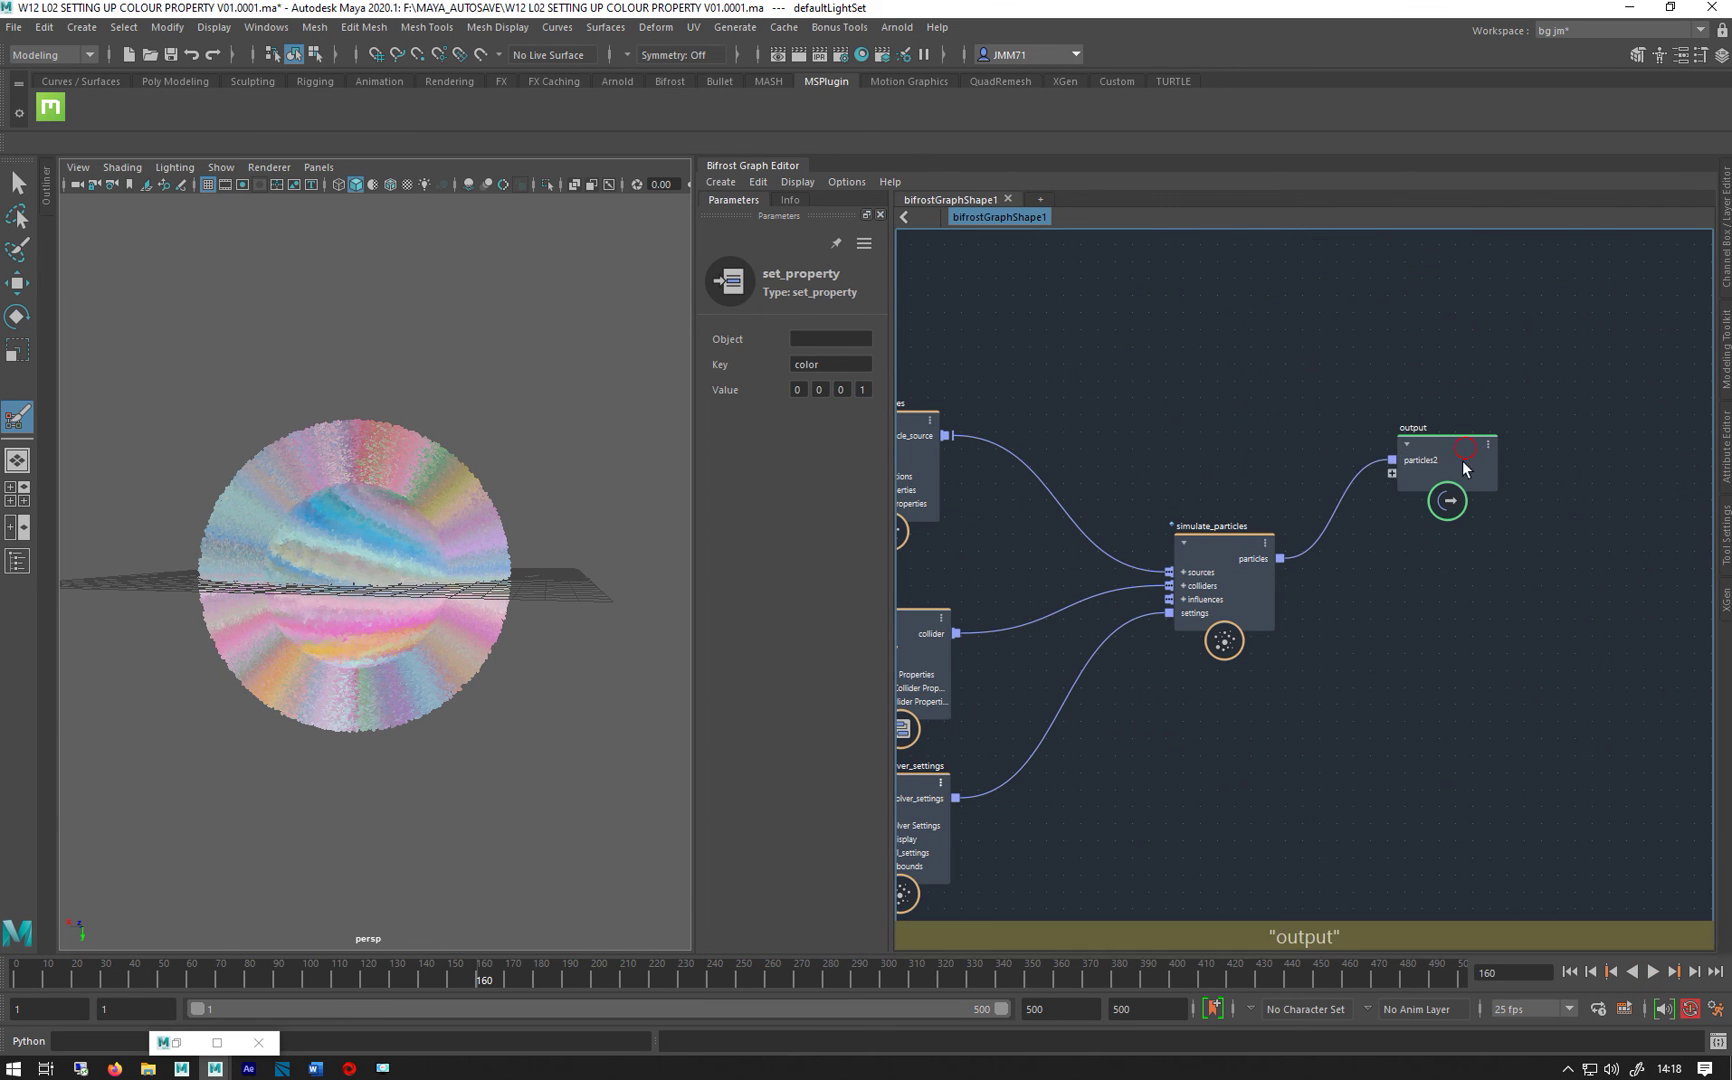
left_click_drag(1402, 462, 1417, 509)
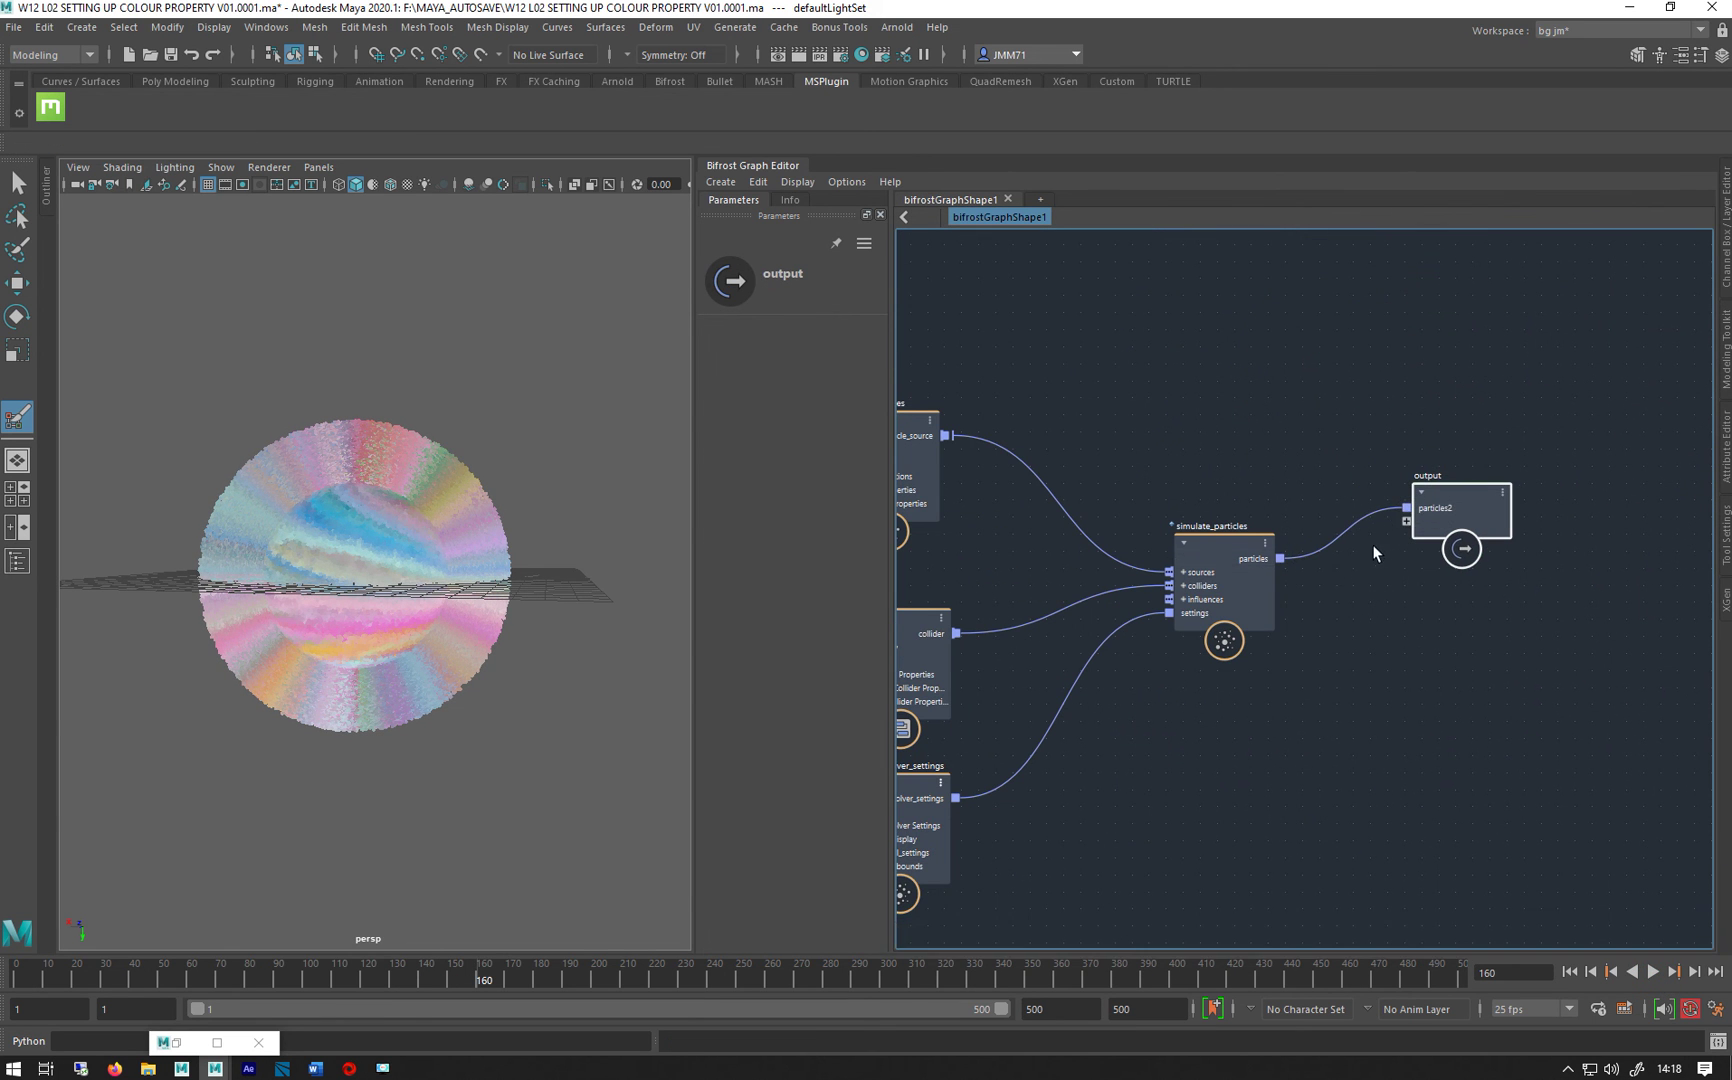